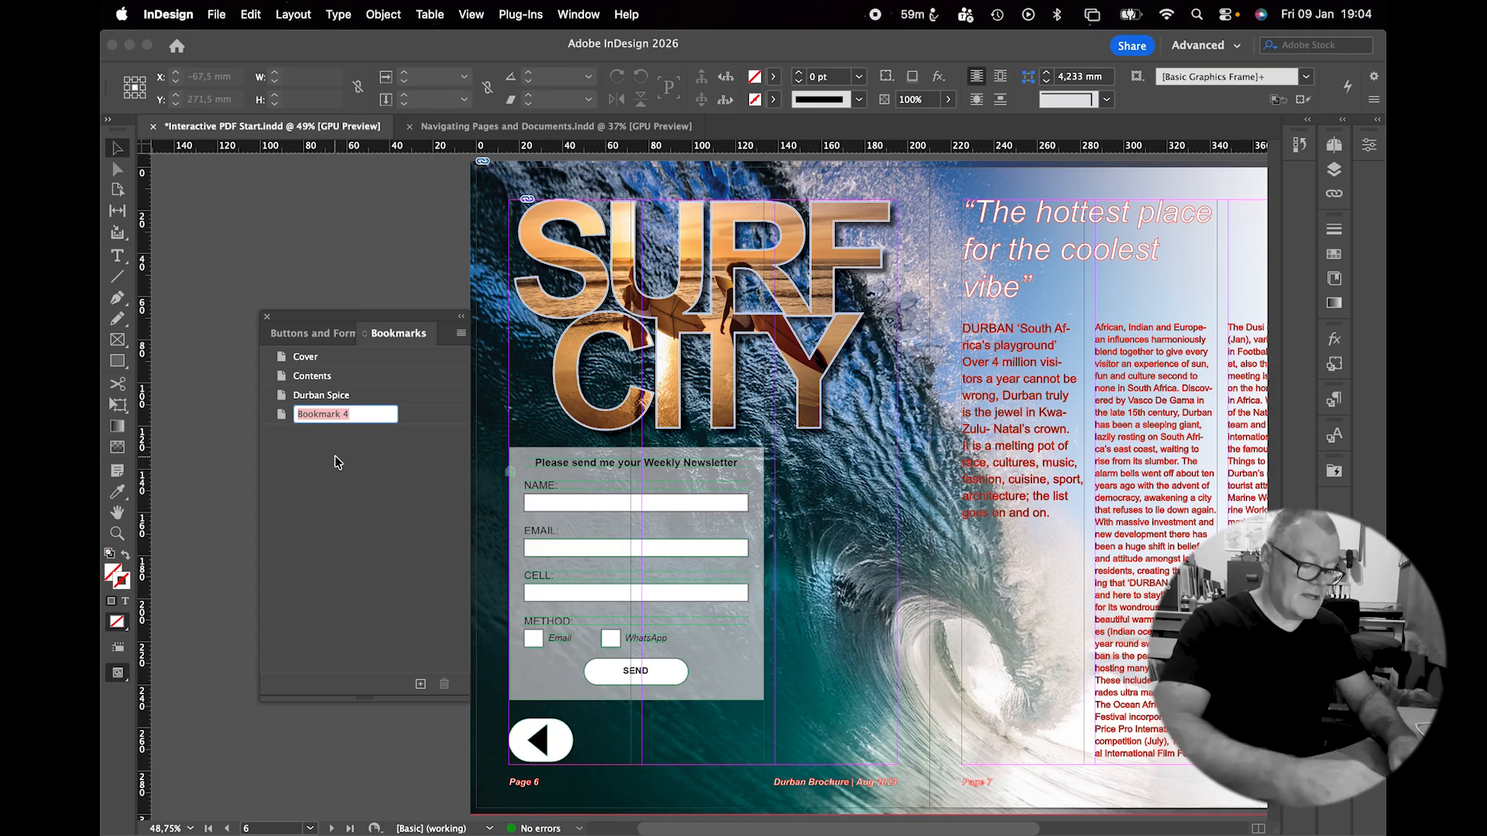
Name the new bookmark 'Surf City'.
type("Su")
key("BackSpace")
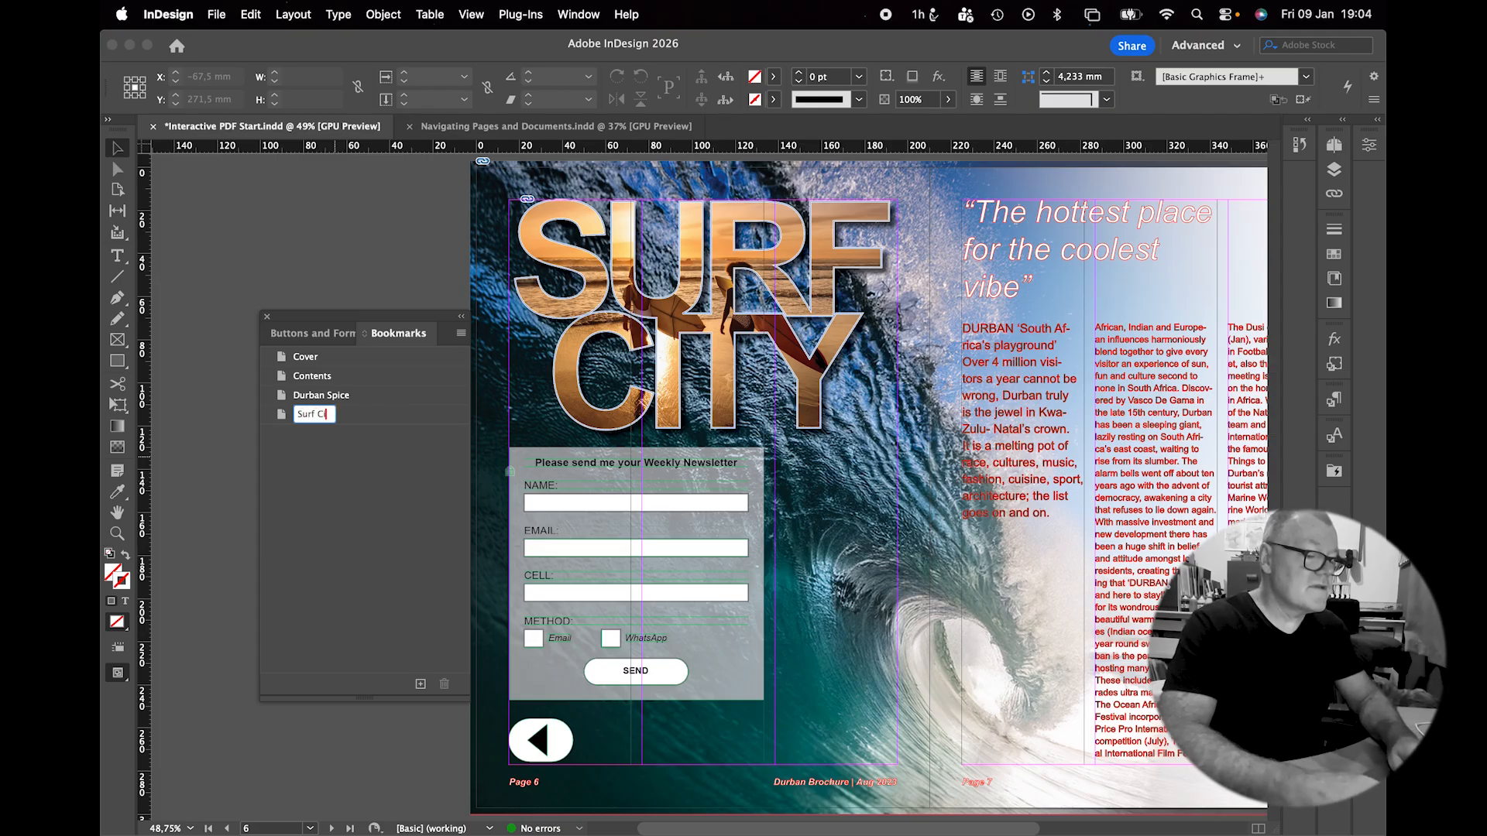
key("Return")
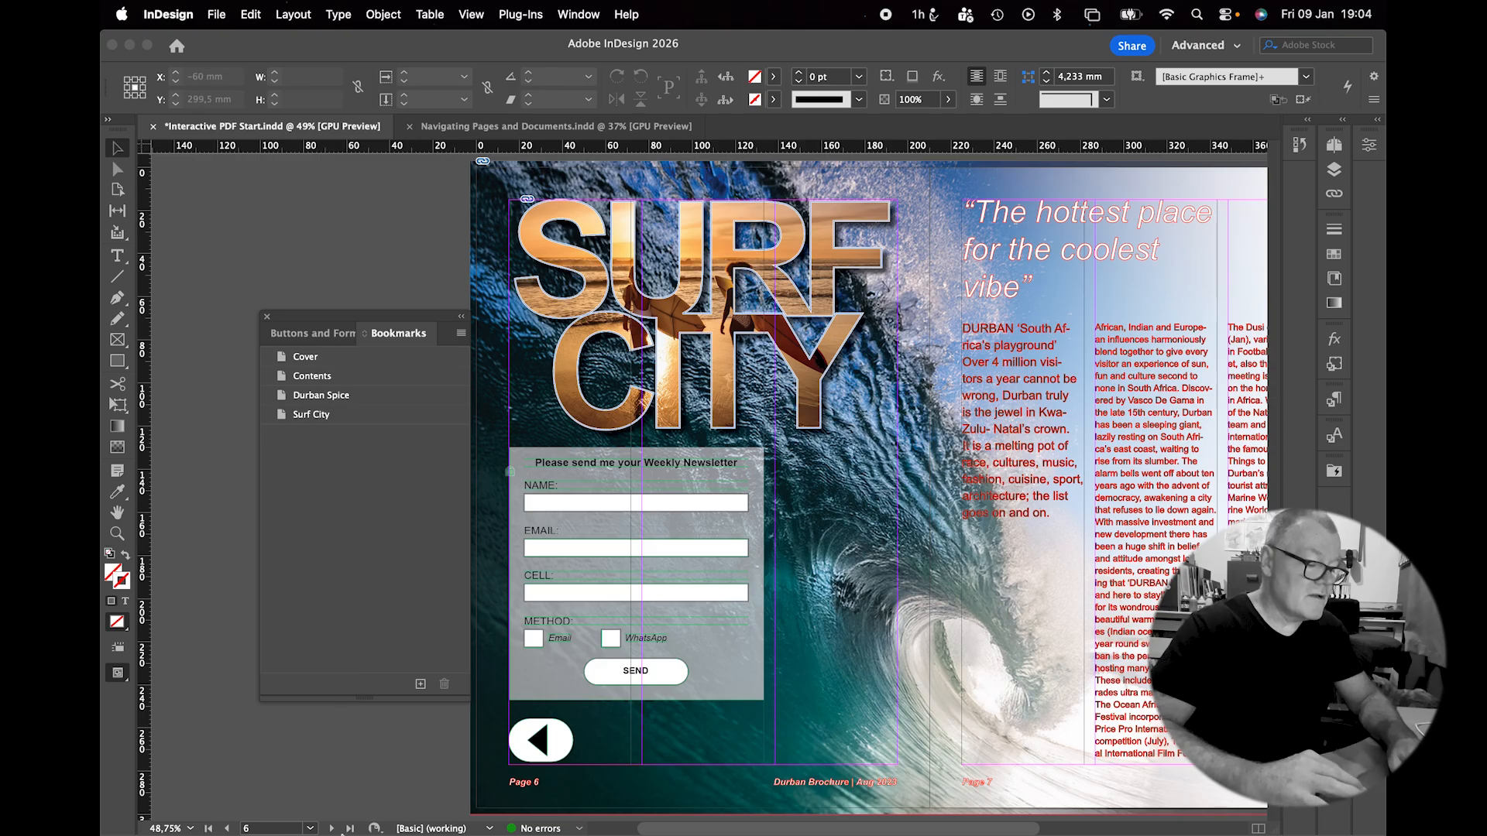
Add a 'Back Cover' bookmark for page 8.
left_click(333, 829)
left_click(332, 828)
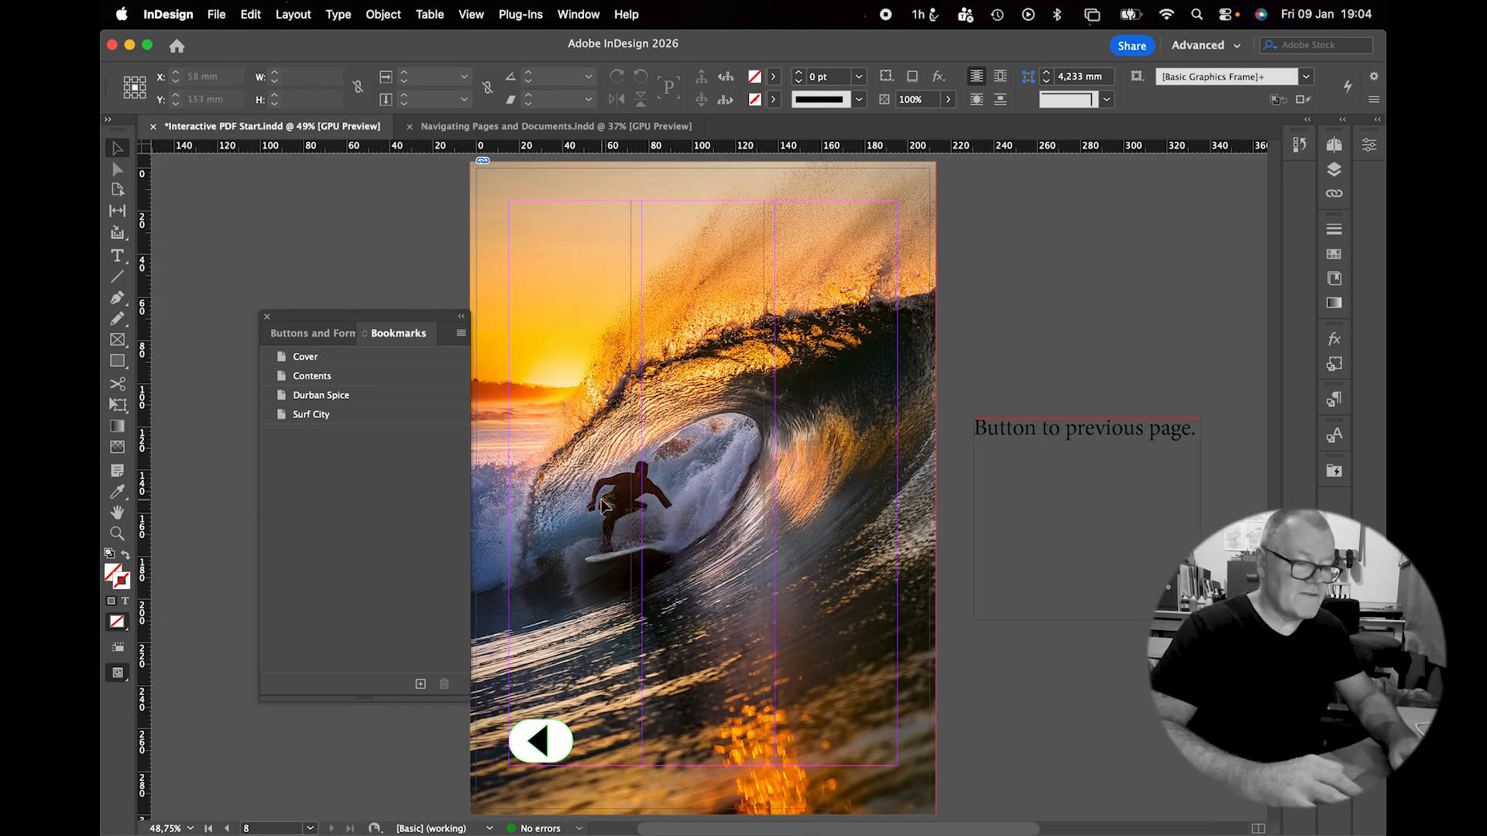
left_click(421, 683)
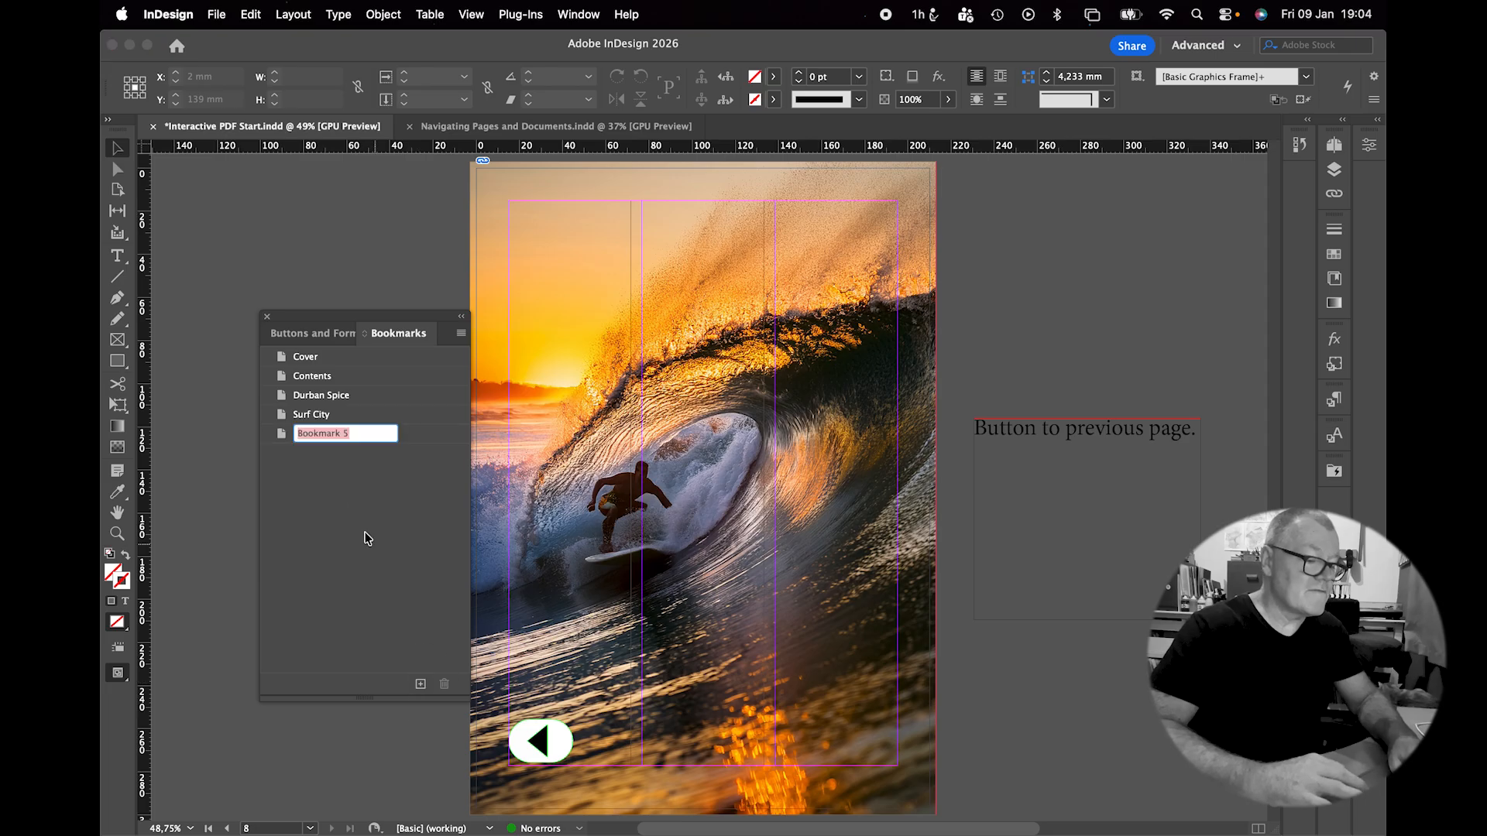
type("Back Cover")
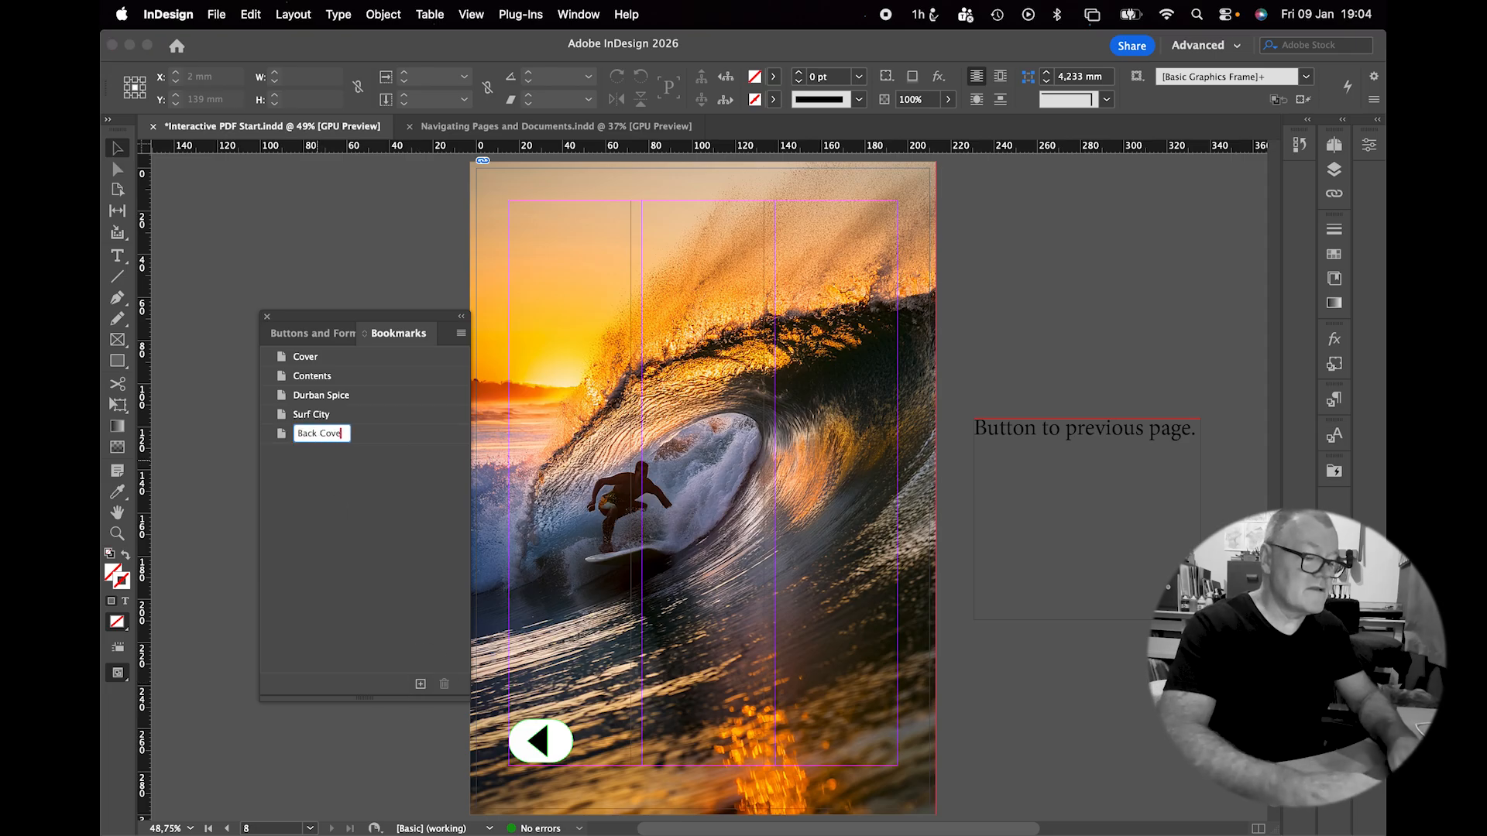
key("Return")
Rename the Cover bookmark to 'Front Cover' and close the bookmarks list.
left_click(301, 359)
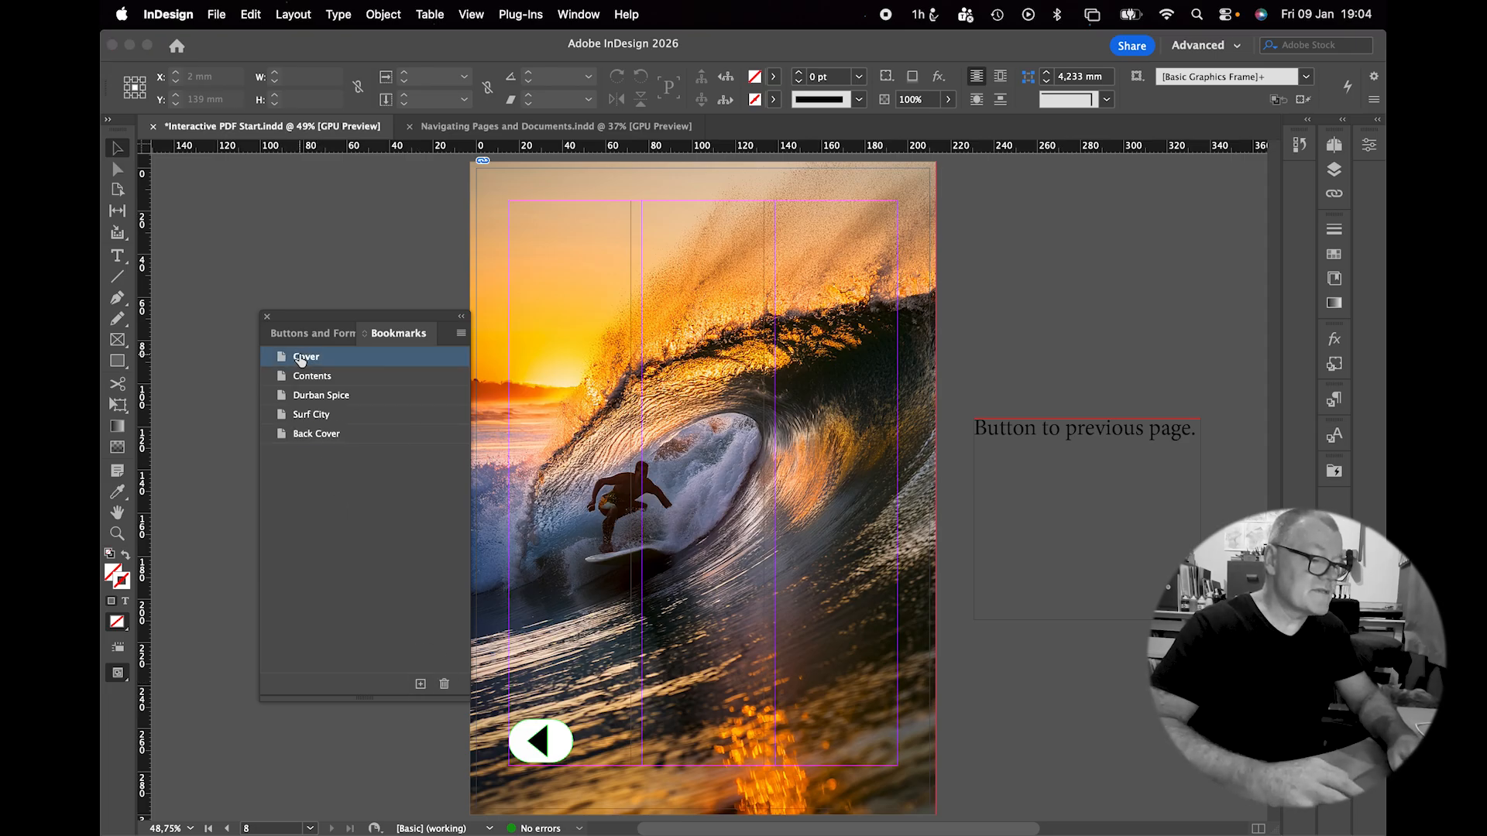
left_click(302, 359)
left_click(299, 355)
type("Front")
key("Return")
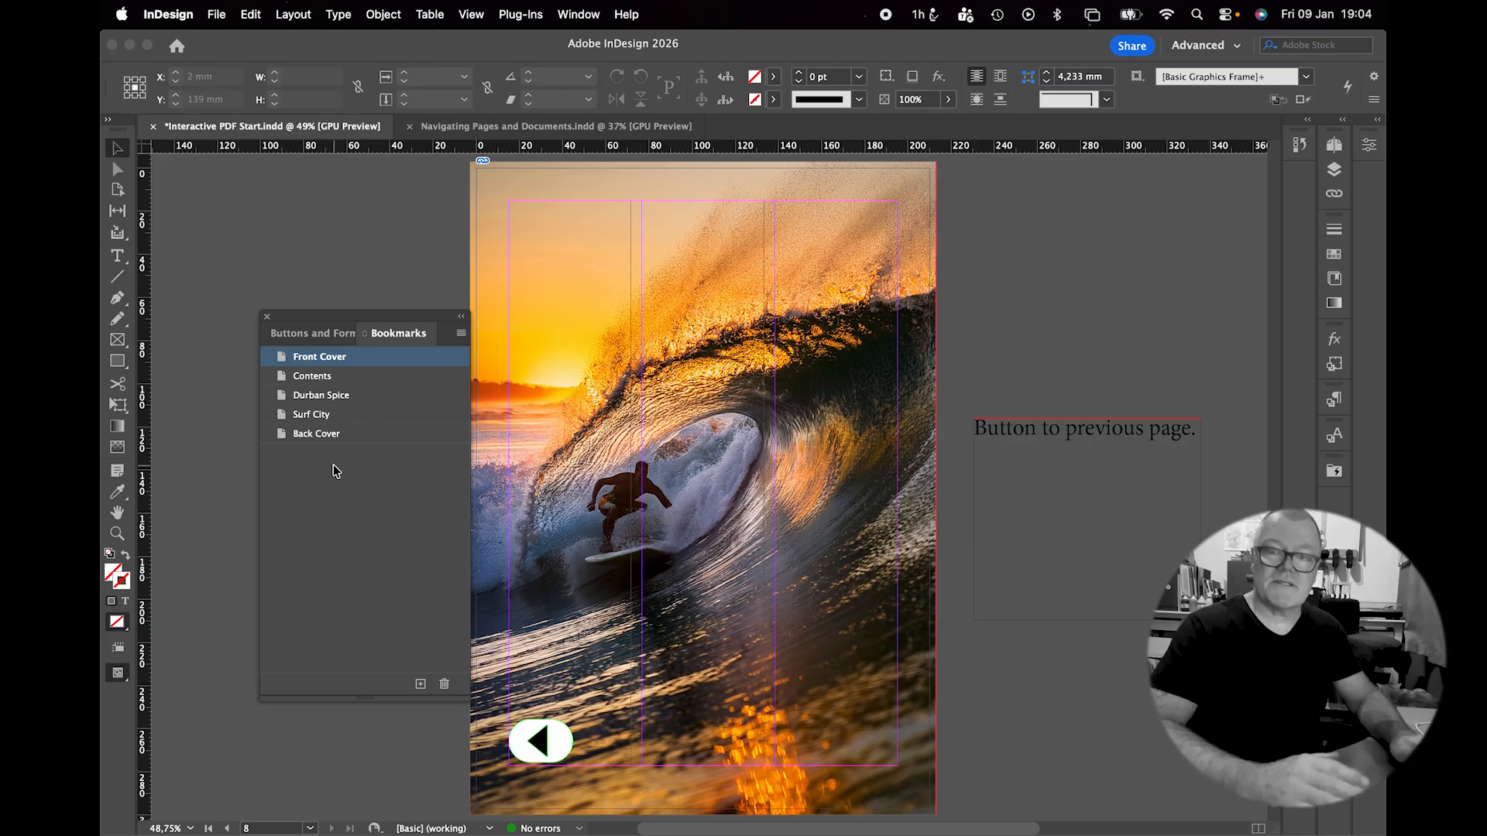
left_click(268, 318)
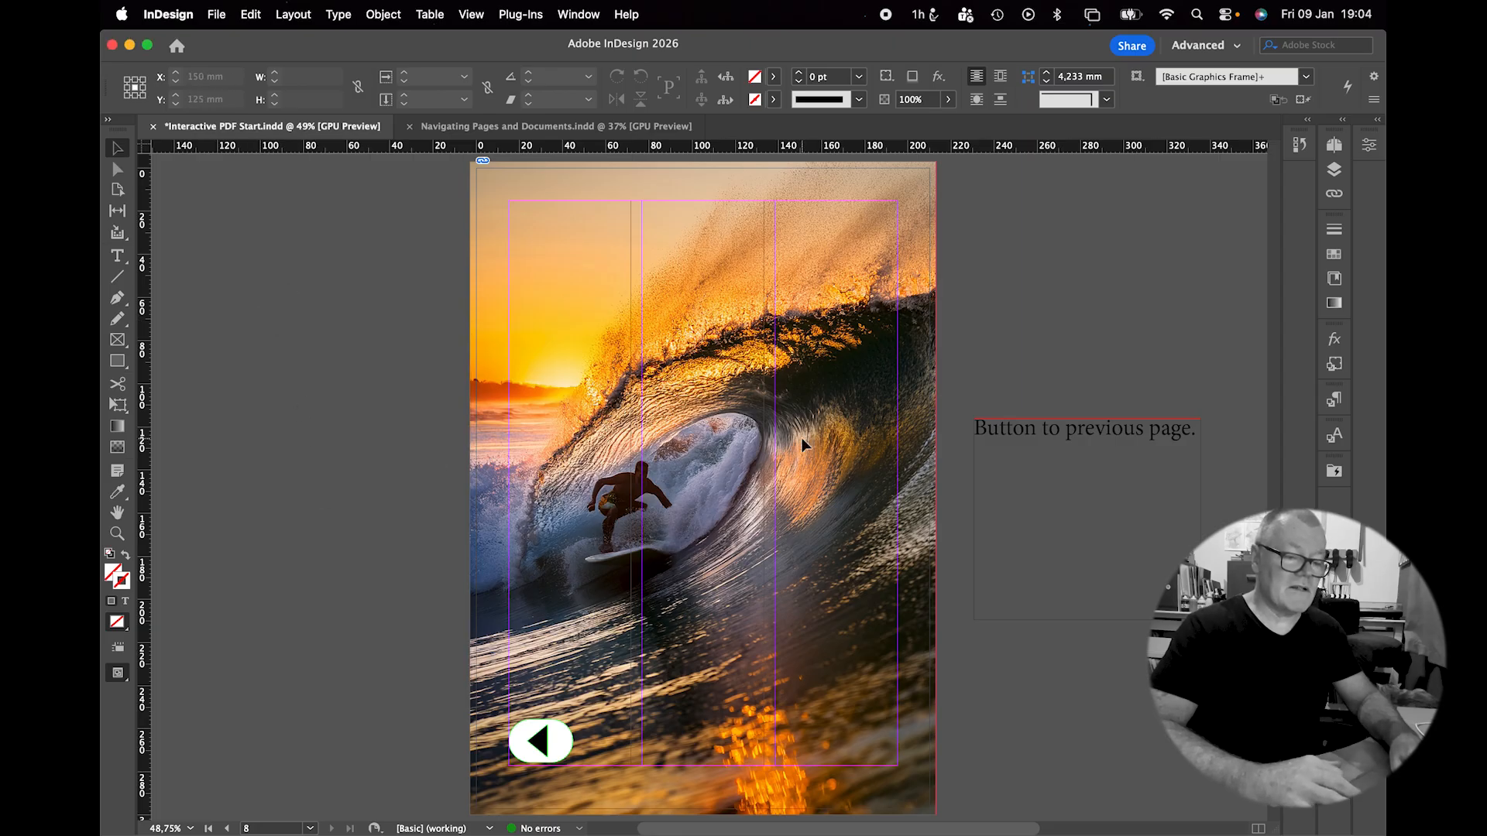
Return to page 1, select the cover's arrow button and show the Layers panel.
key("shift+Page_Up")
key("shift+Page_Up")
key("shift+Page_Up")
key("shift+Page_Up")
key("shift+Page_Up")
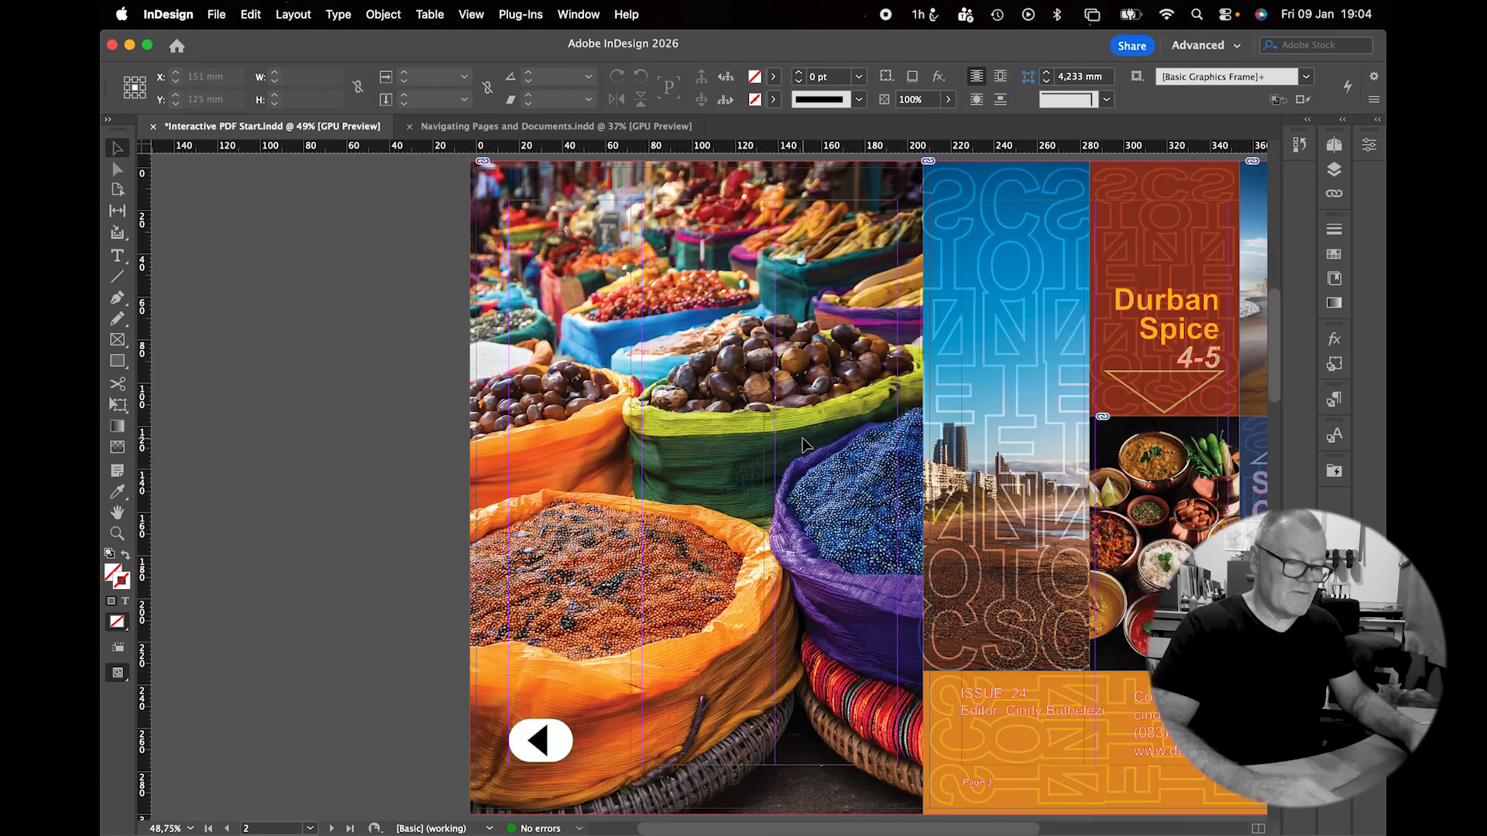
key("shift+Page_Up")
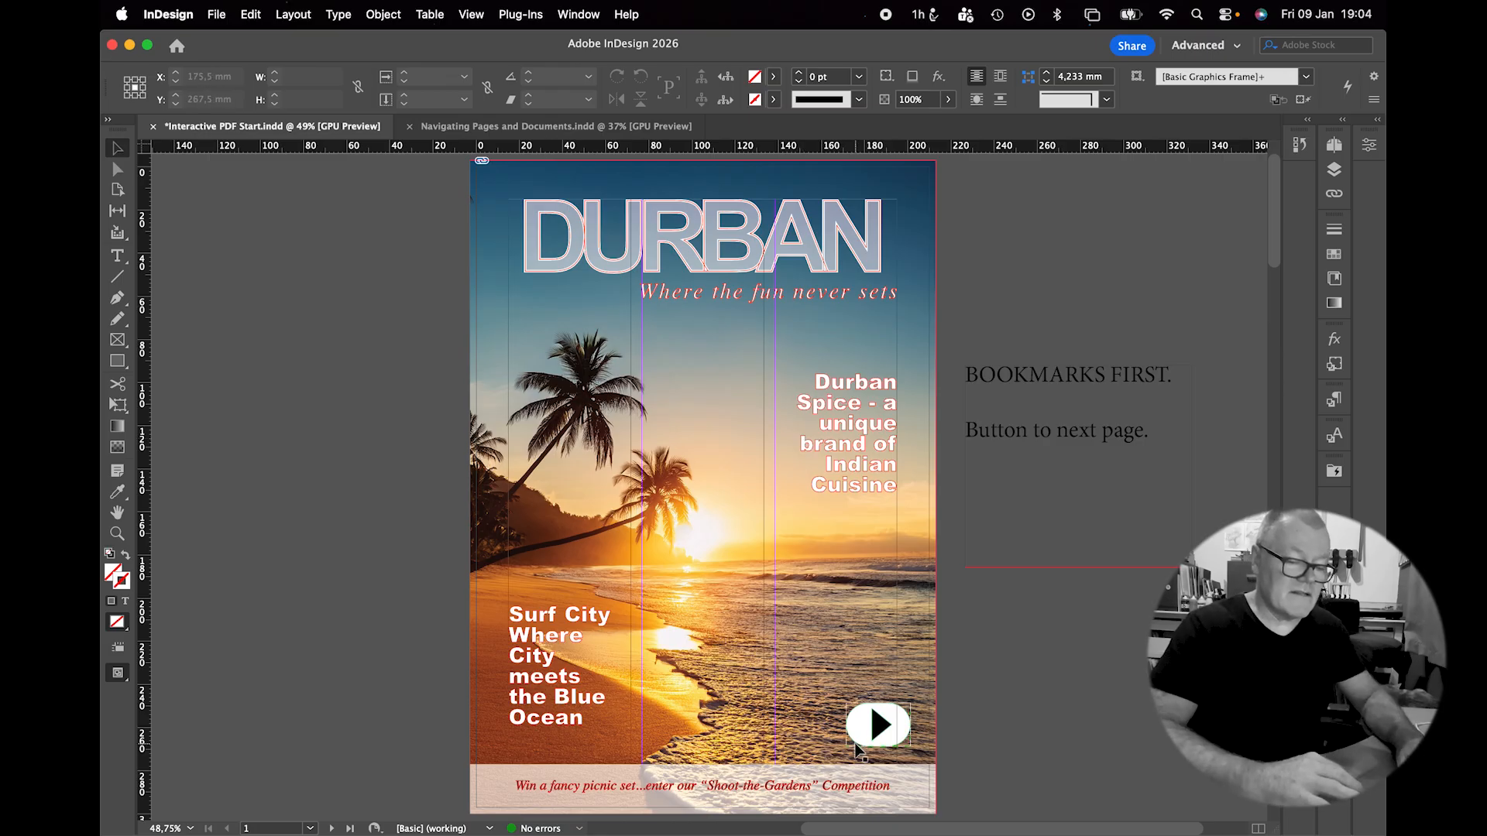
left_click(861, 735)
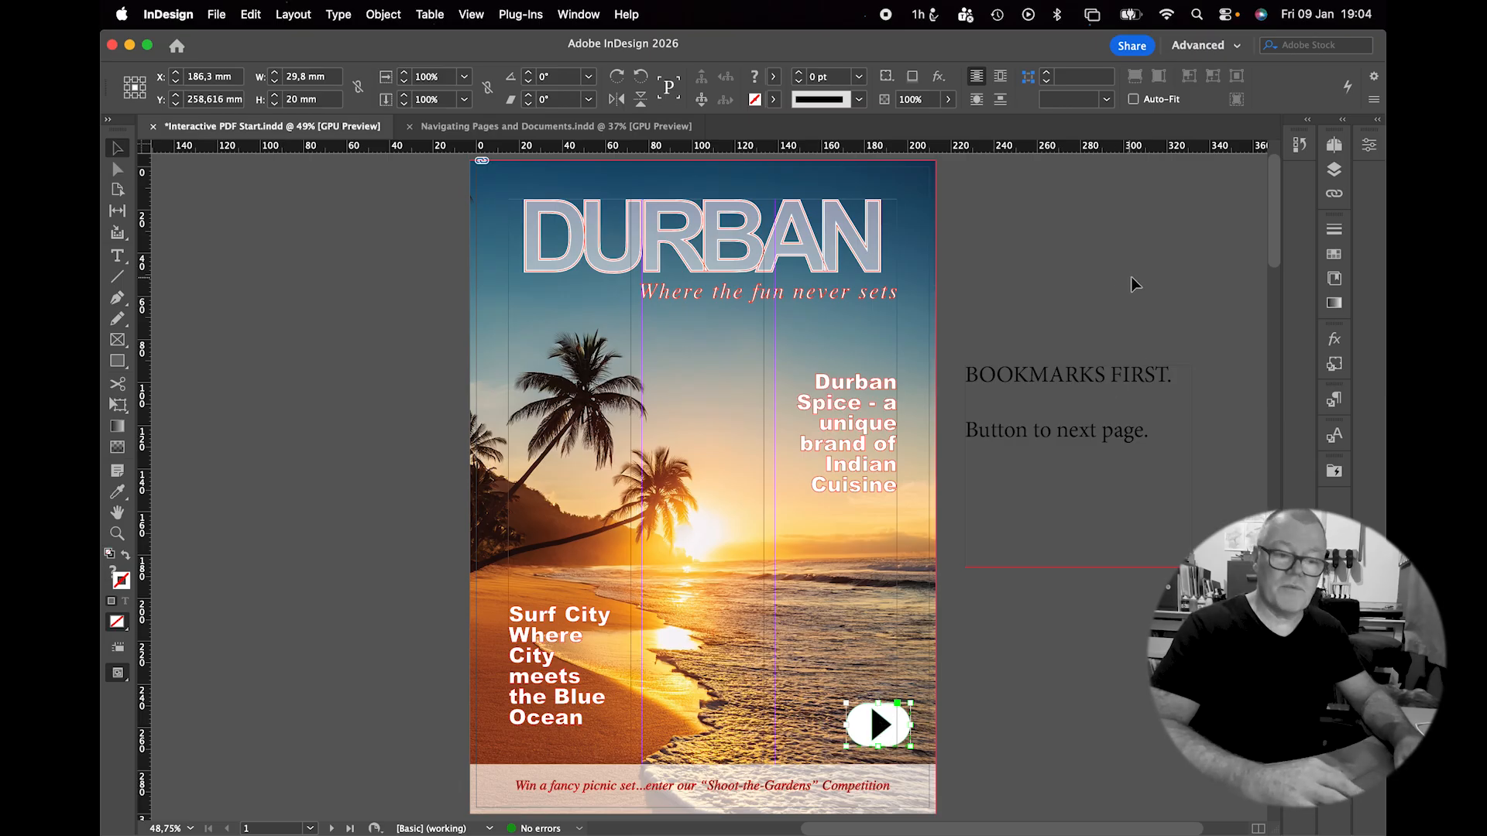
left_click(1333, 168)
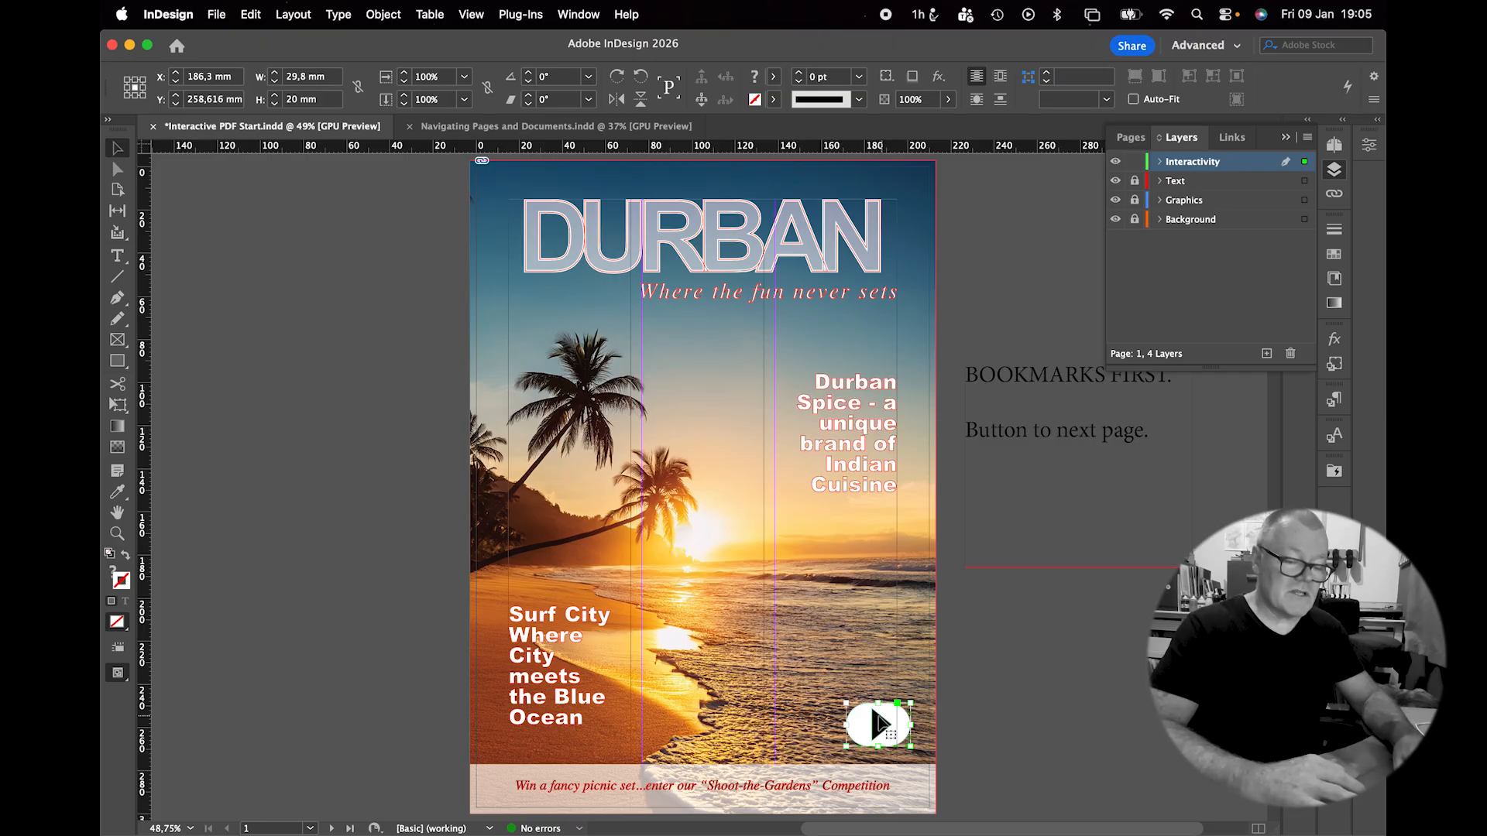
From the Hyperlinks panel, give the cover arrow a Page hyperlink to page 2.
left_click(578, 14)
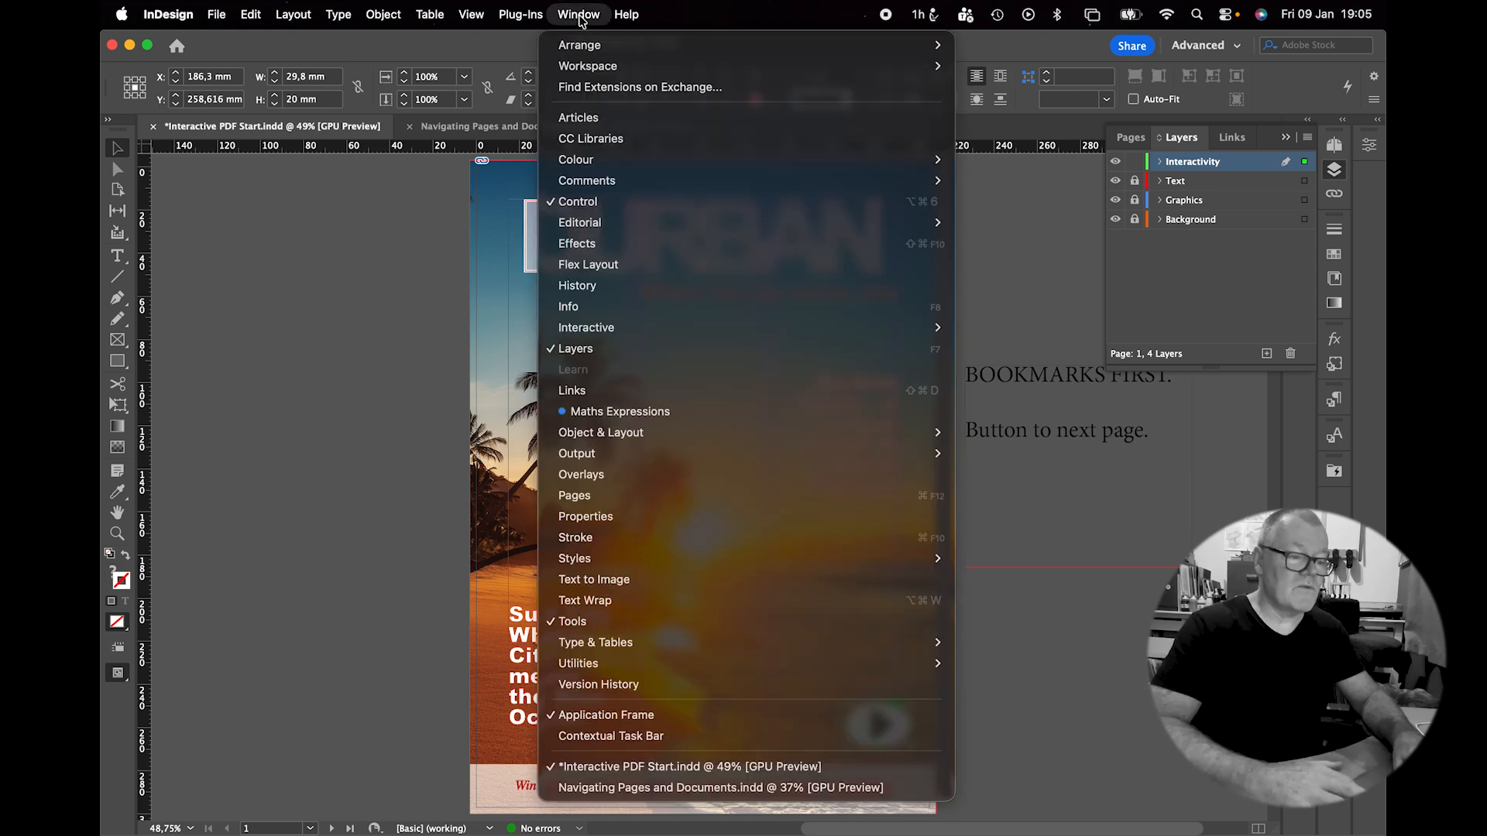
mouse_move(717, 324)
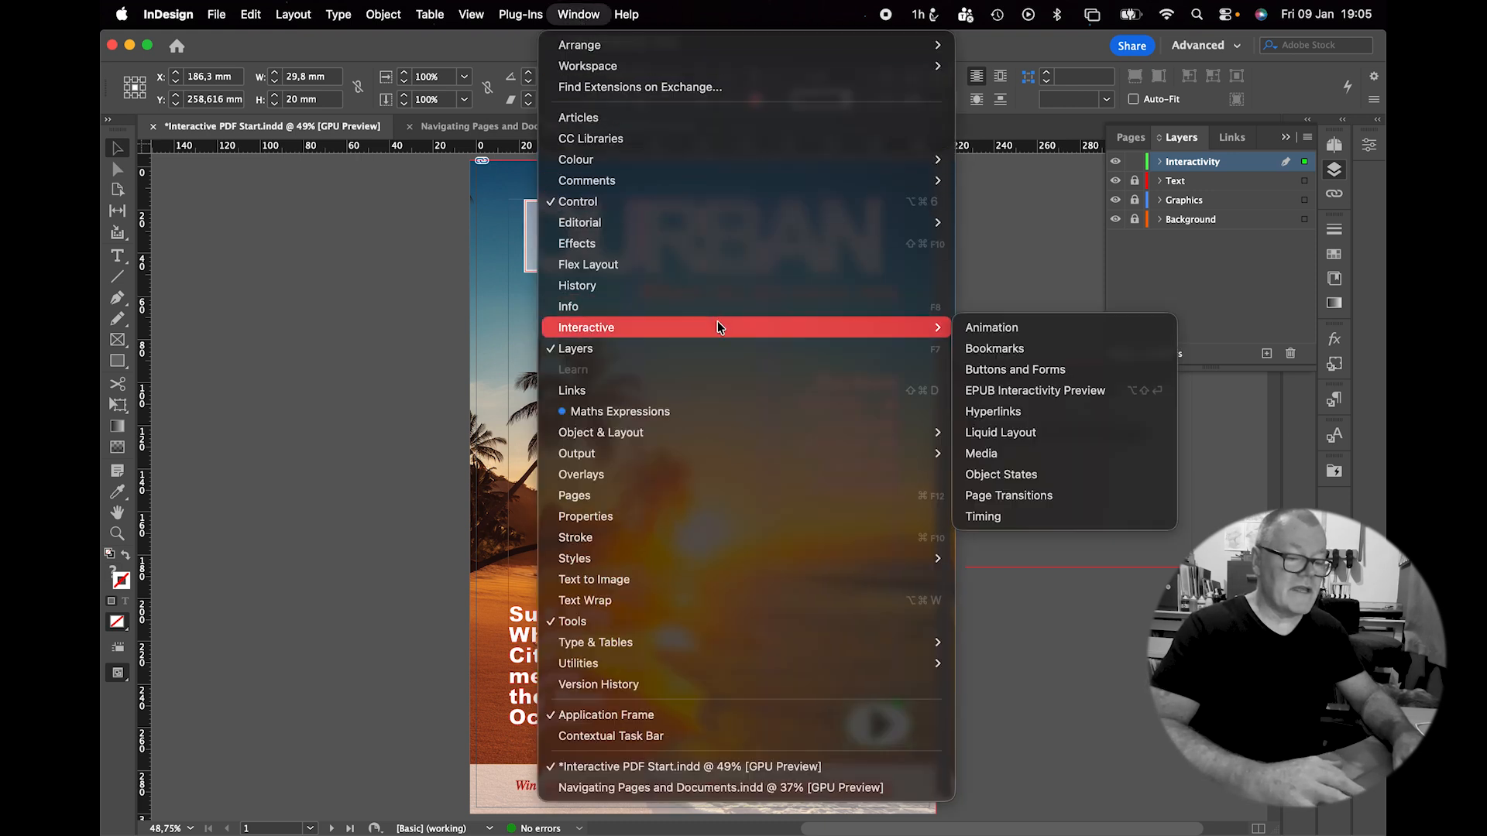
left_click(994, 411)
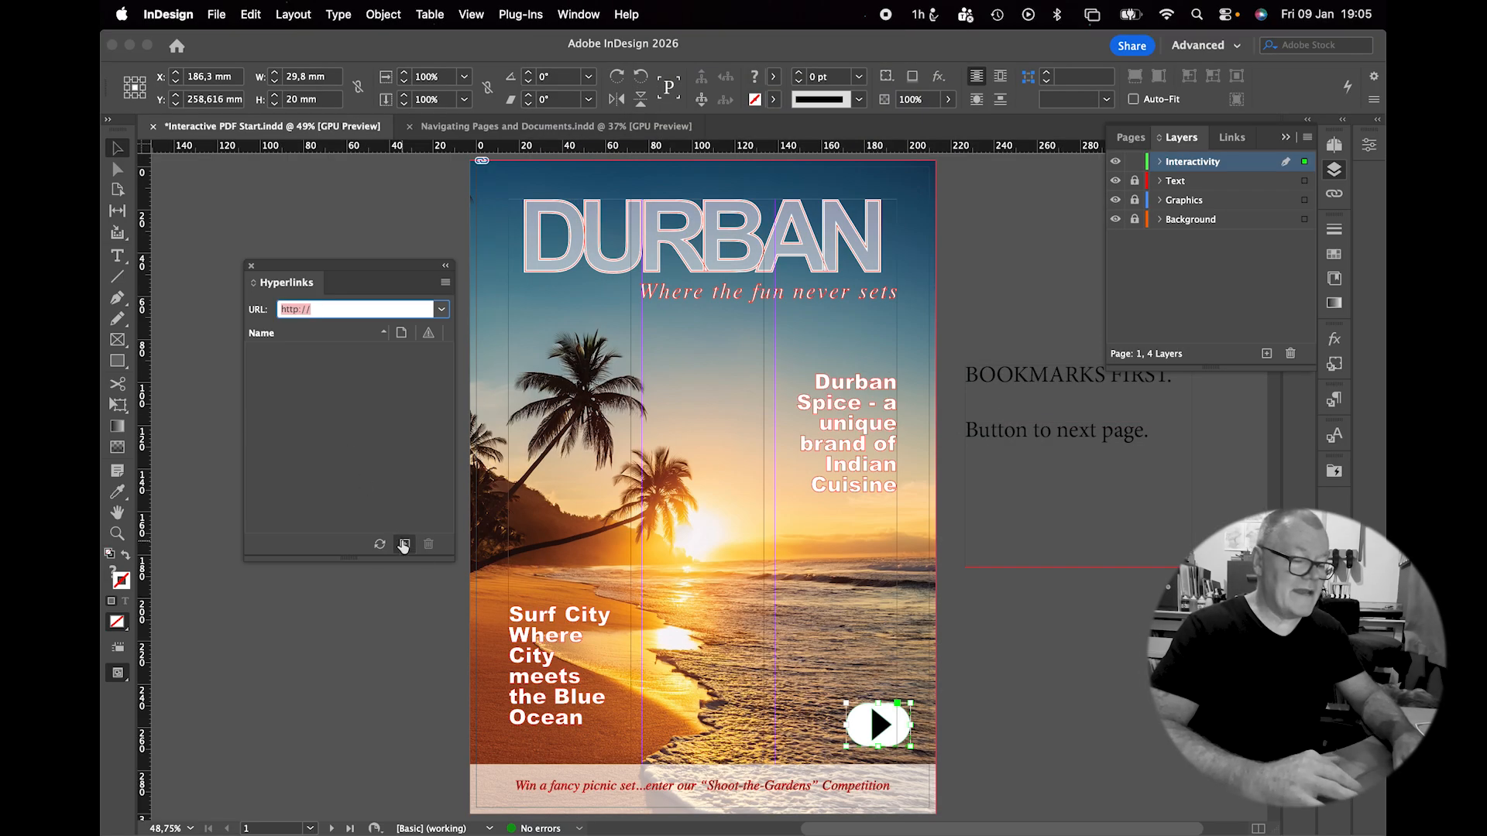
left_click(404, 544)
left_click(1008, 264)
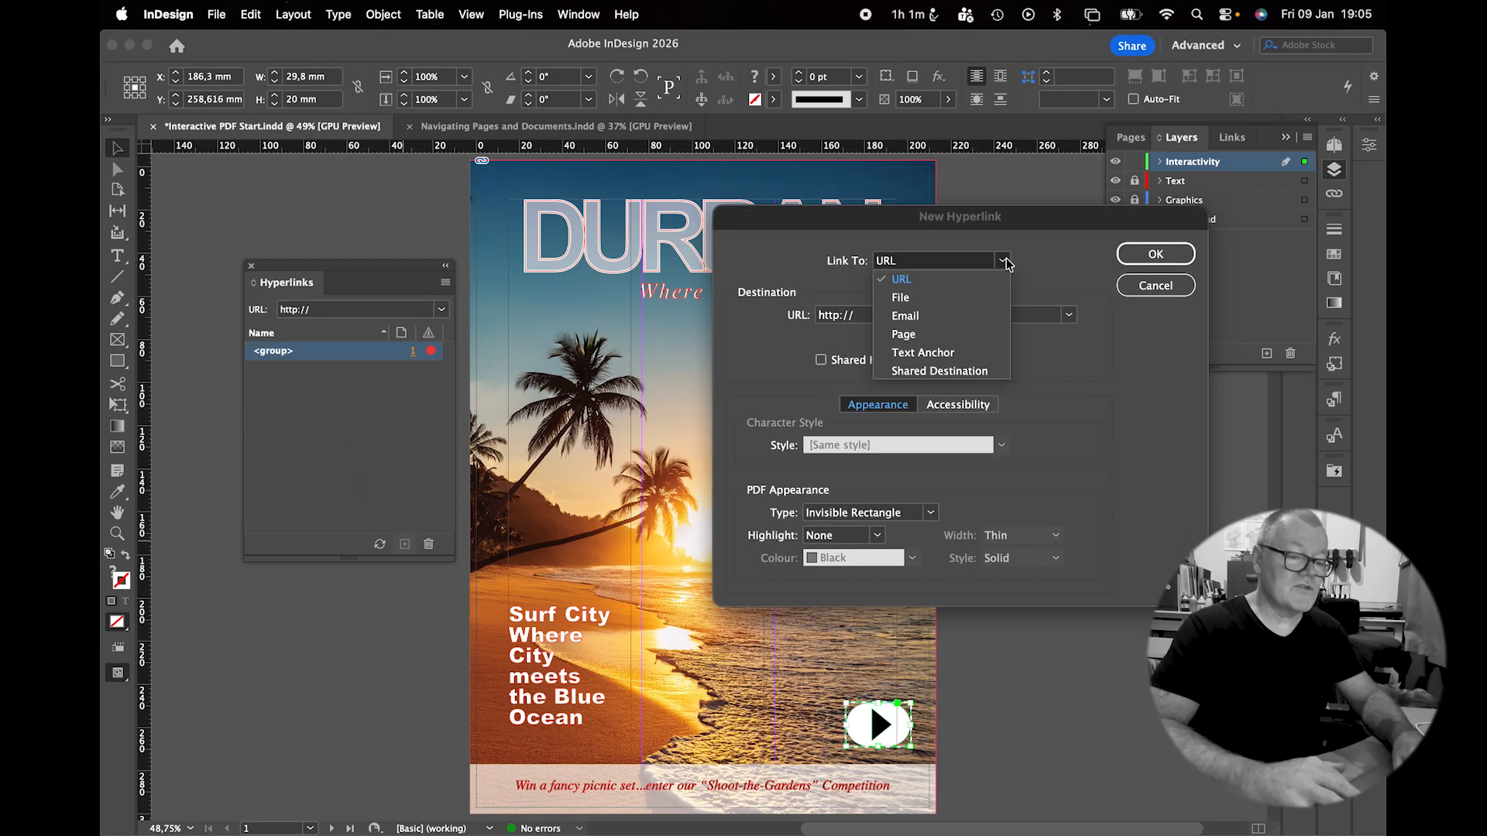
left_click(935, 309)
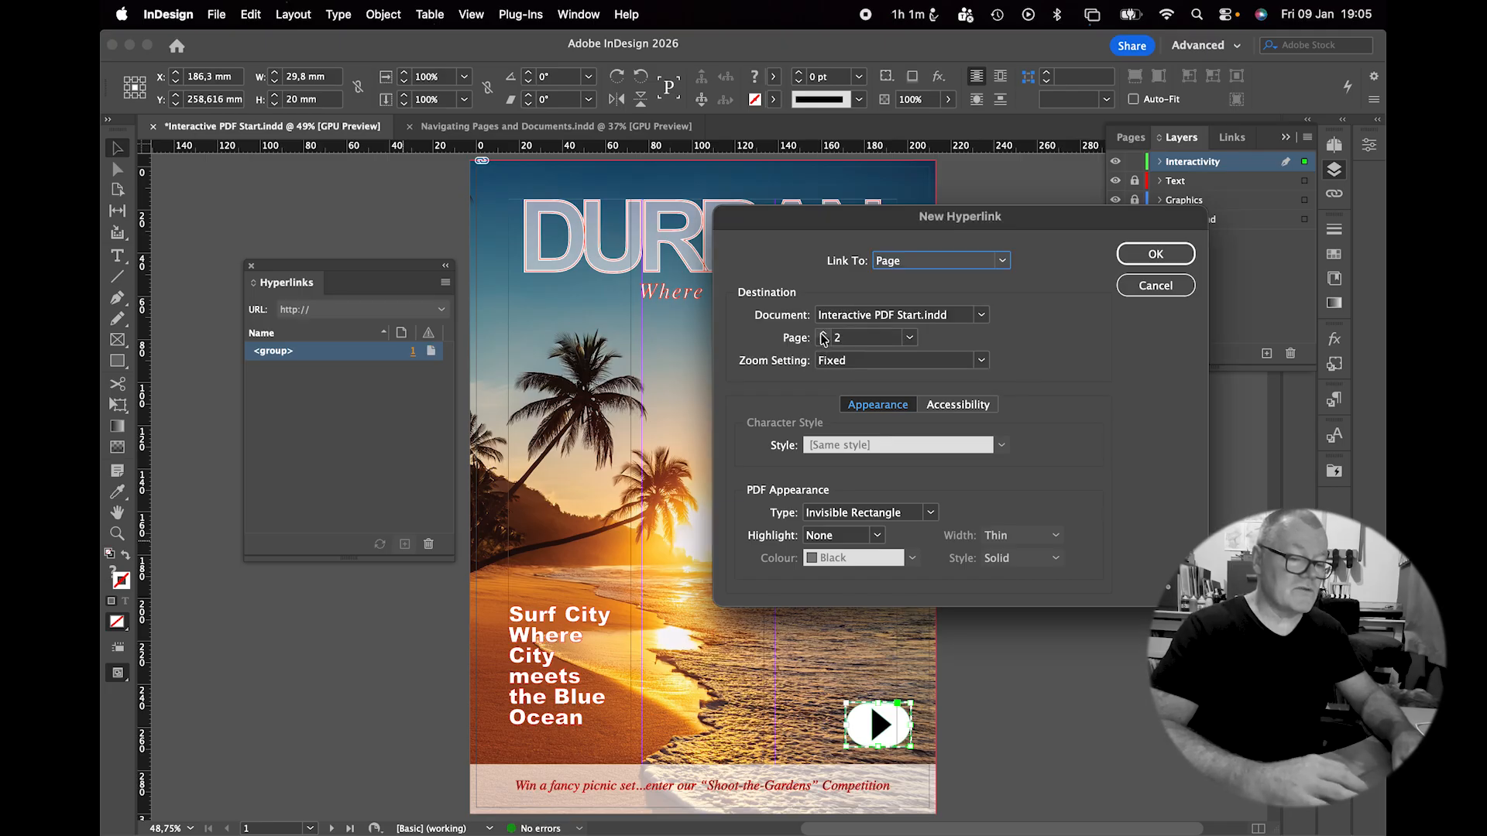
left_click(1152, 254)
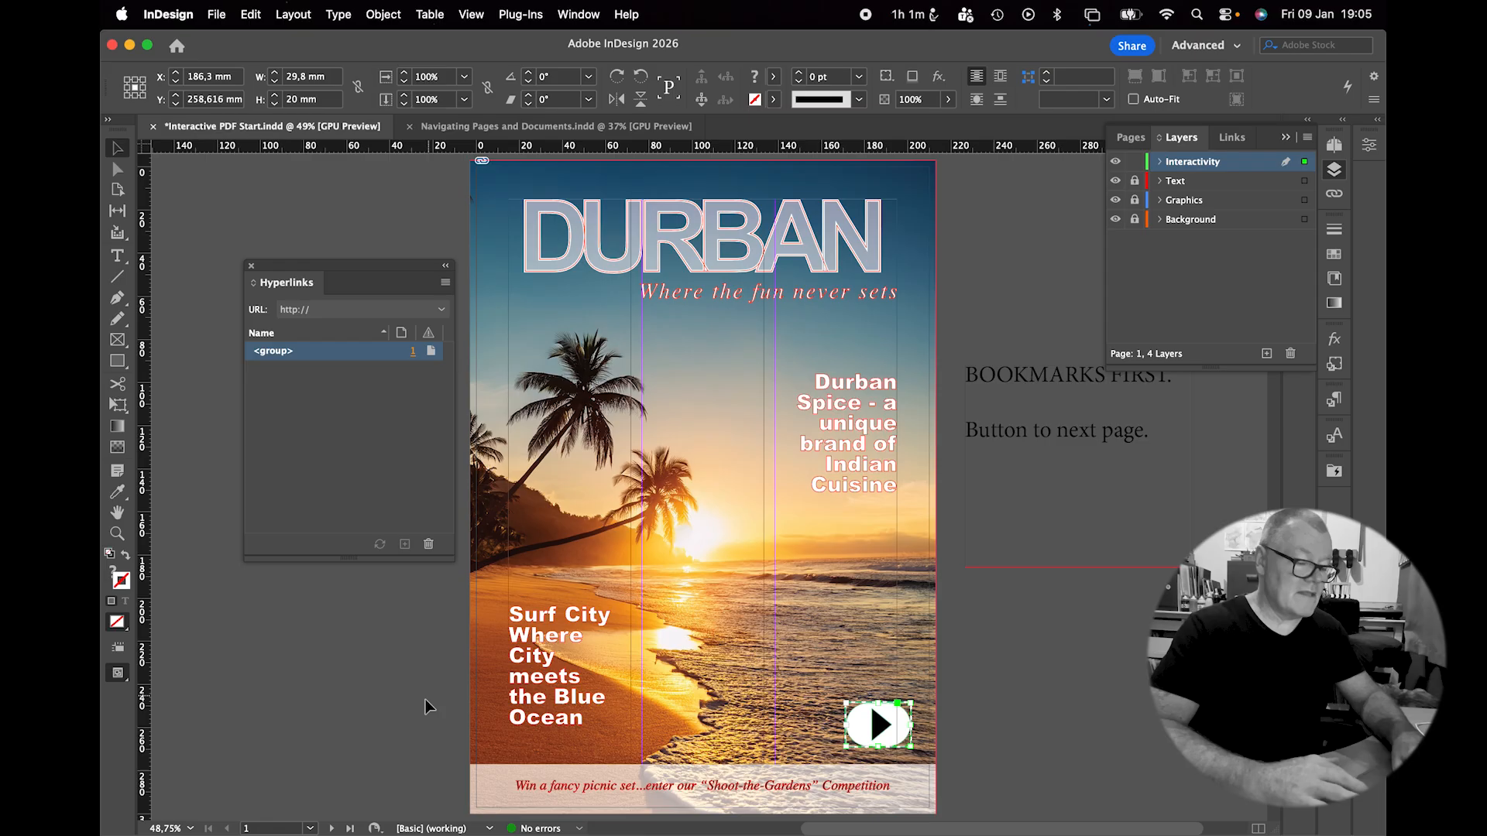
left_click(331, 829)
Link page 2's back arrow to page 1 and page 3's next arrow to the following page.
left_click(536, 741)
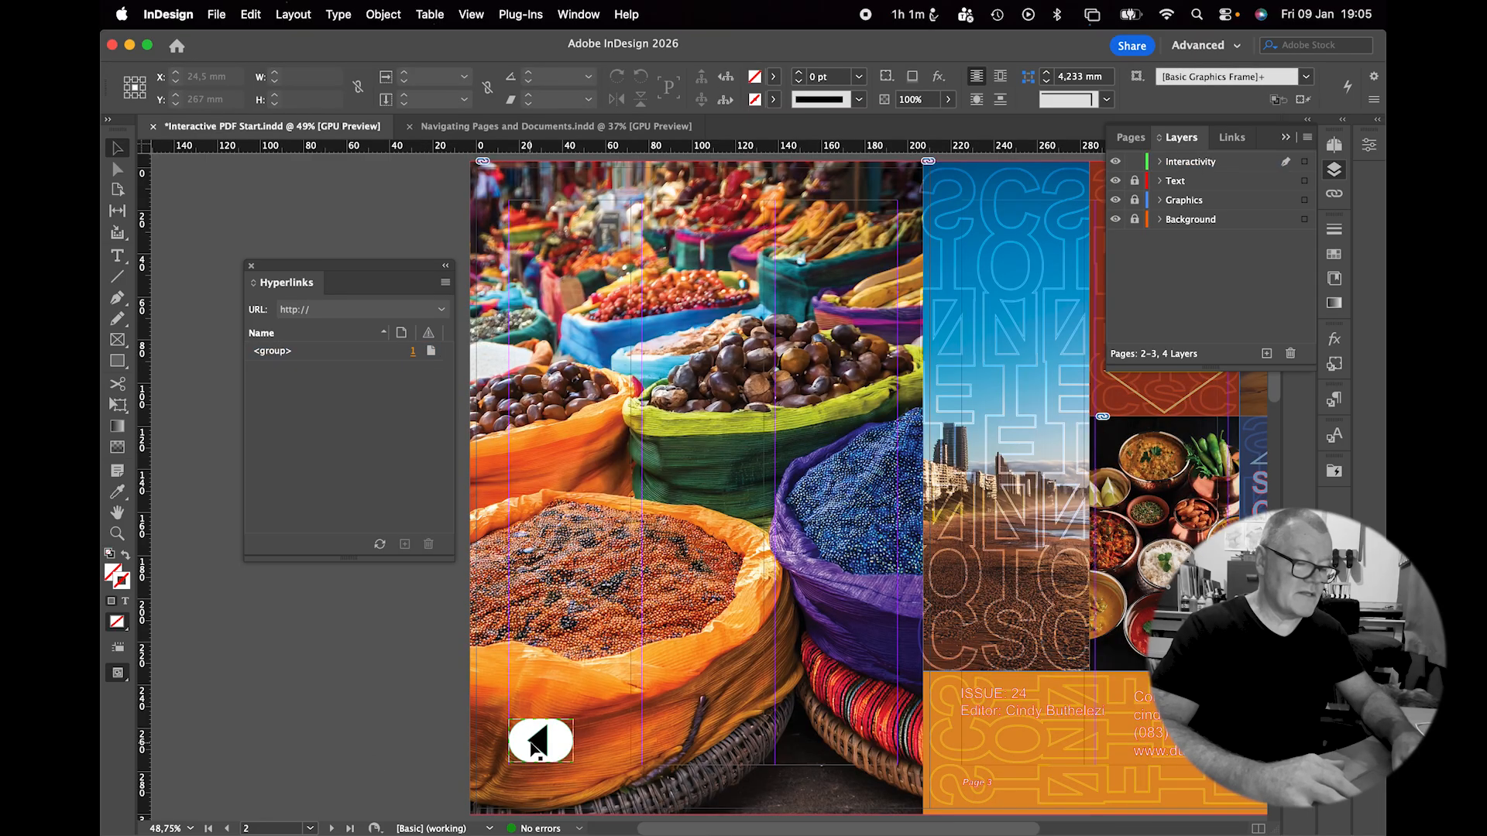
left_click(403, 545)
left_click(823, 344)
left_click(1151, 256)
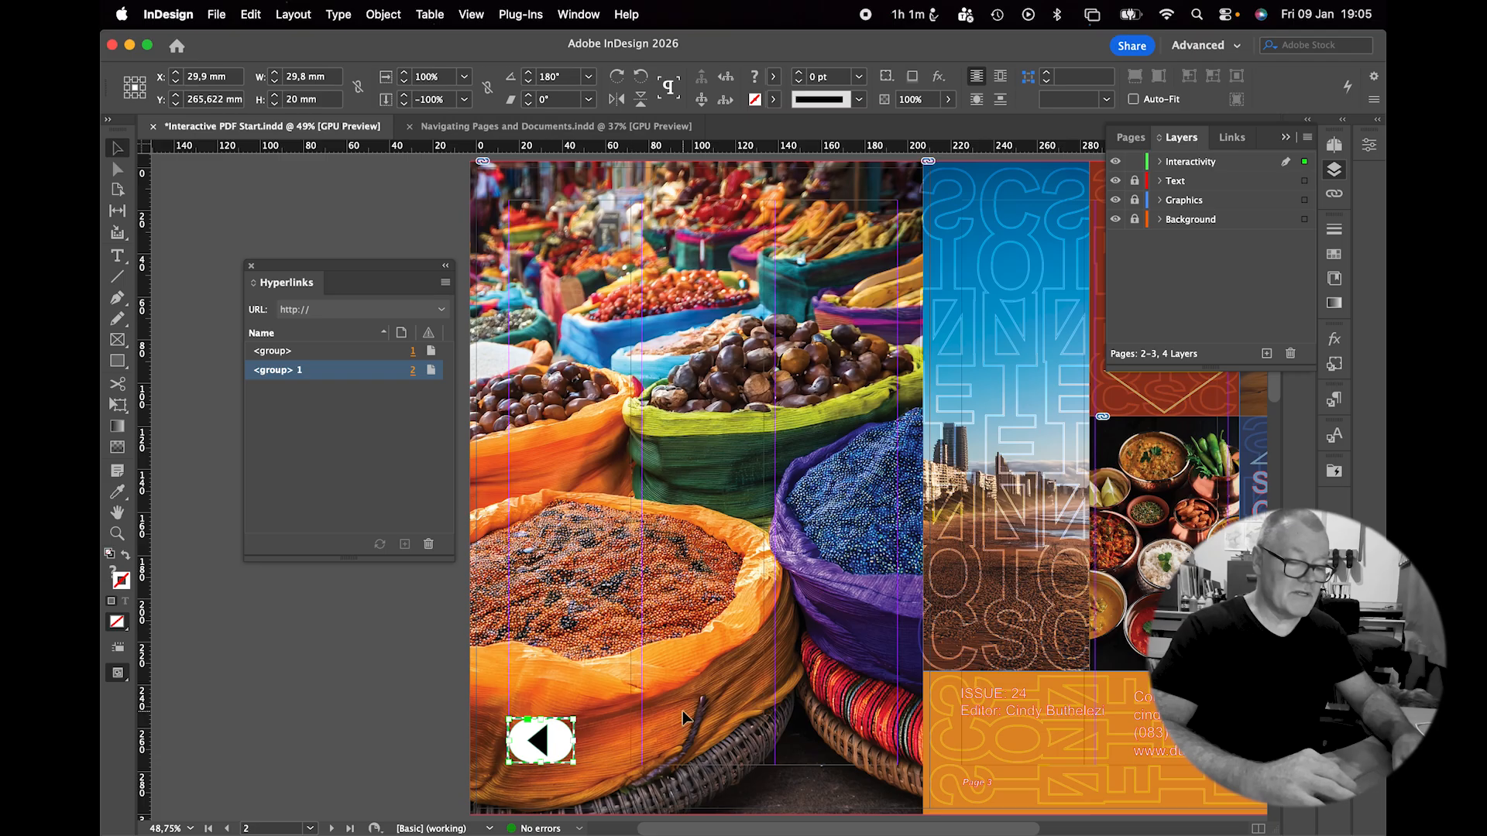
scroll(686, 717, "right", 5)
left_click(994, 762)
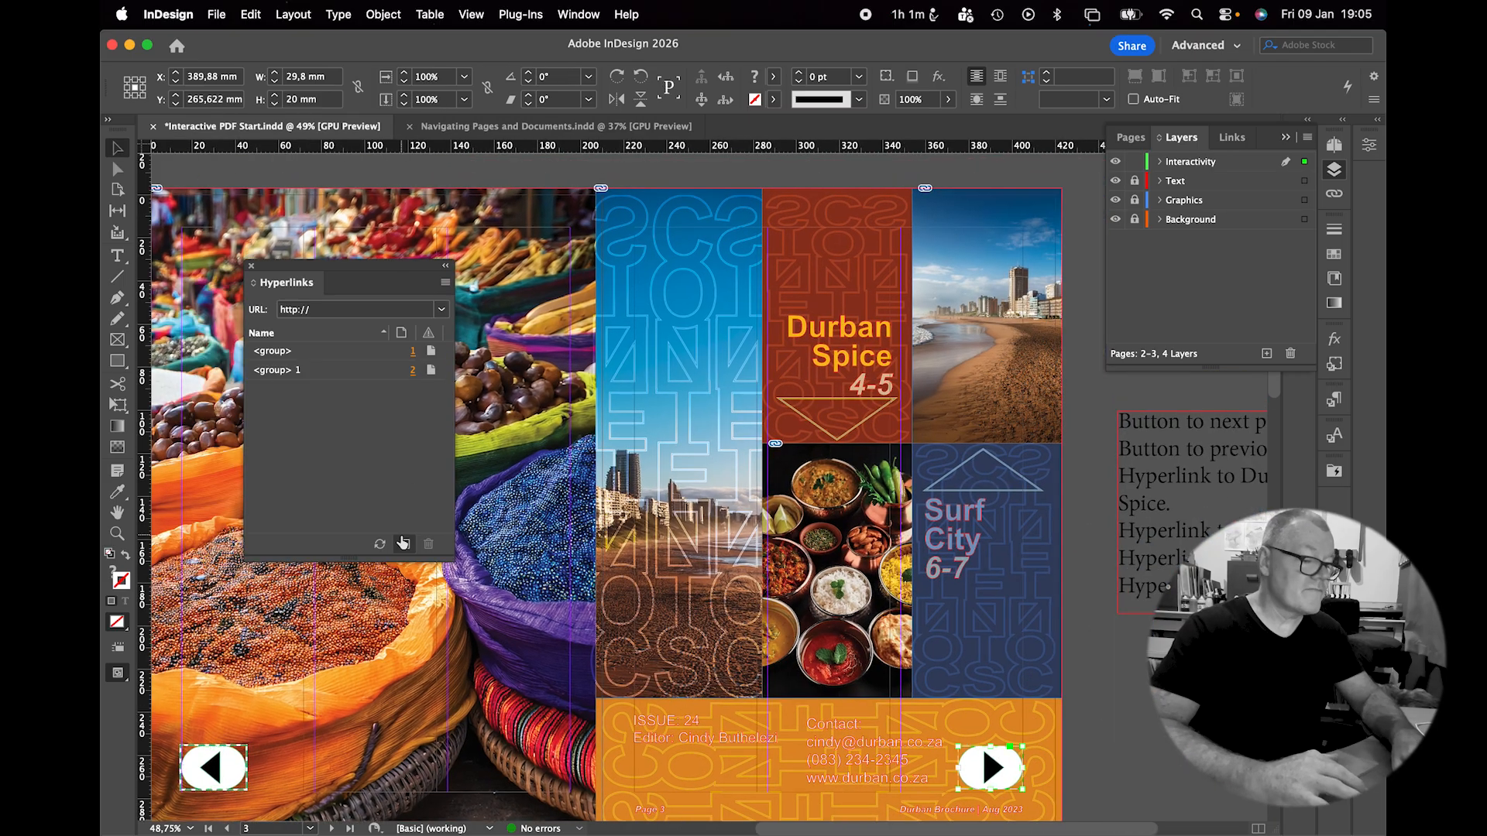
left_click(404, 545)
left_click(827, 332)
left_click(826, 332)
Add page hyperlinks to page 4's back arrow and page 5's next arrow (page 6).
left_click(827, 331)
left_click(1156, 254)
scroll(769, 530, "down", 10)
scroll(769, 530, "left", 4)
left_click(494, 677)
left_click(404, 545)
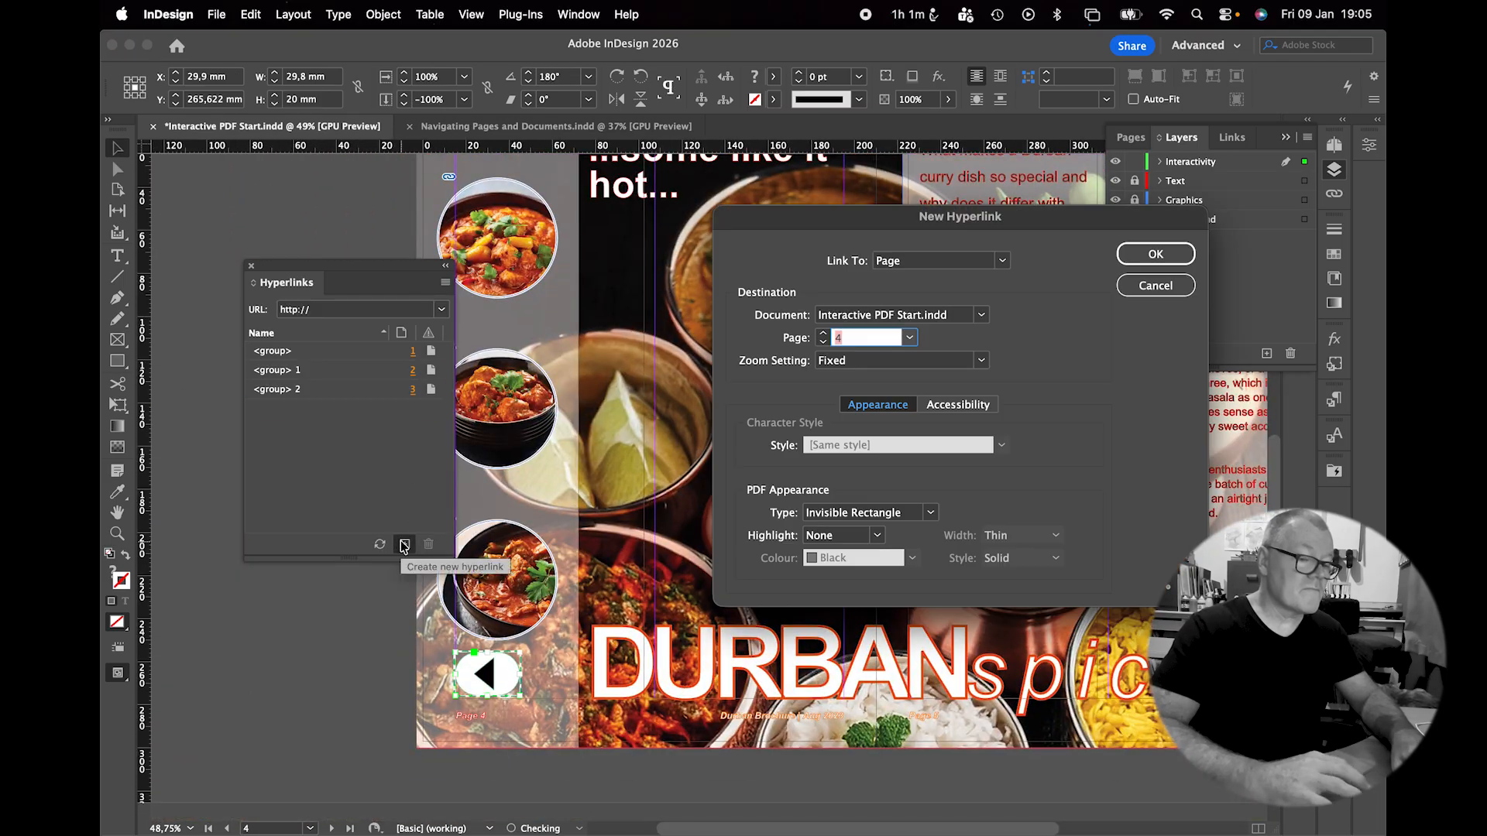
left_click(826, 331)
left_click(826, 332)
left_click(1143, 256)
scroll(987, 666, "right", 4)
left_click(987, 667)
left_click(405, 545)
left_click(827, 331)
left_click(827, 331)
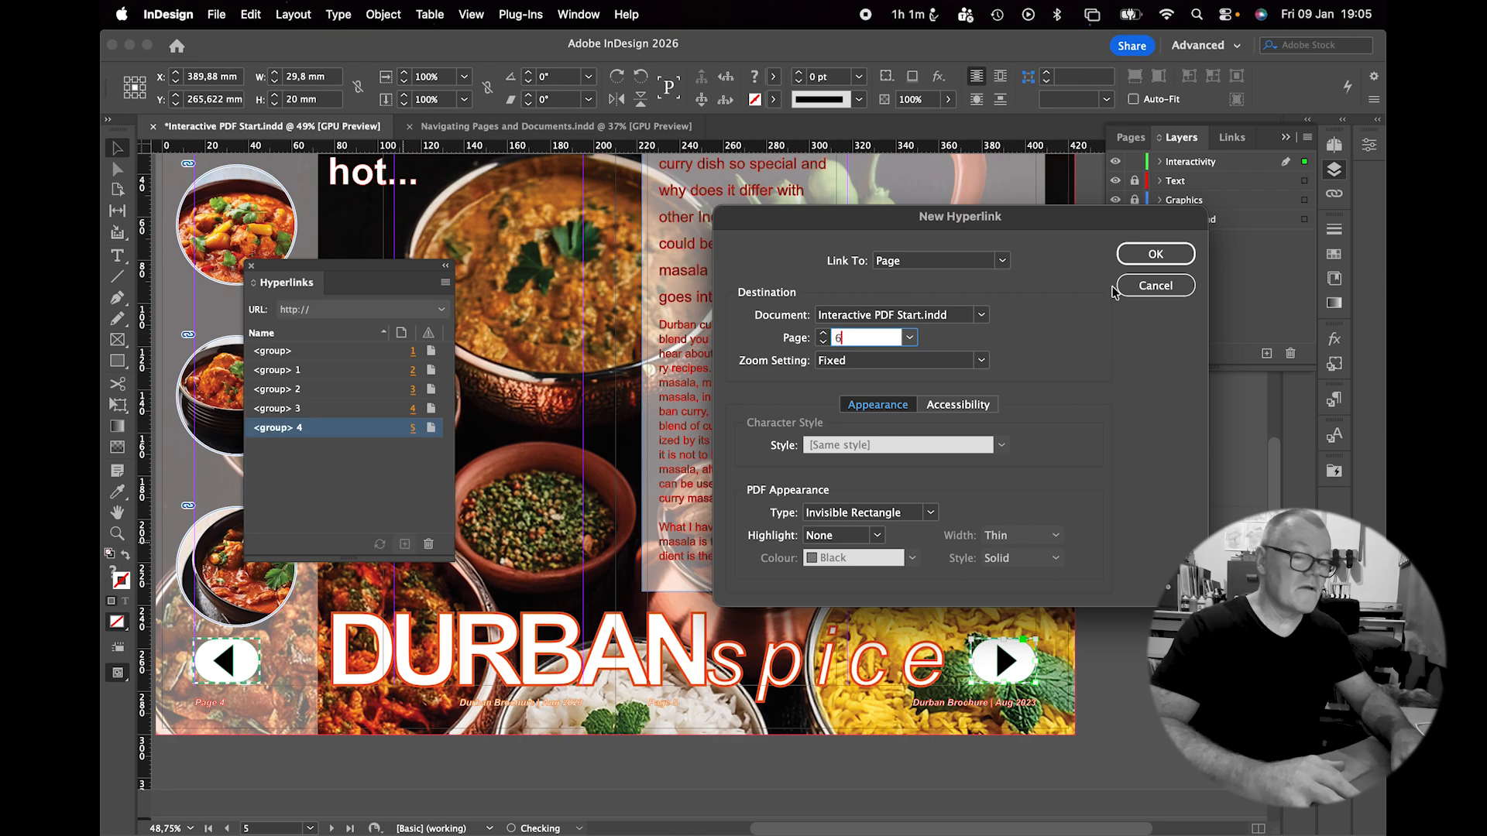
left_click(1143, 256)
Link page 6's back arrow to the previous page with a page hyperlink.
scroll(833, 516, "down", 10)
scroll(833, 516, "left", 4)
left_click(473, 689)
left_click(405, 544)
left_click(822, 339)
left_click(1155, 254)
Link page 7's next arrow forward and page 8's back arrow to page 7.
scroll(859, 518, "right", 5)
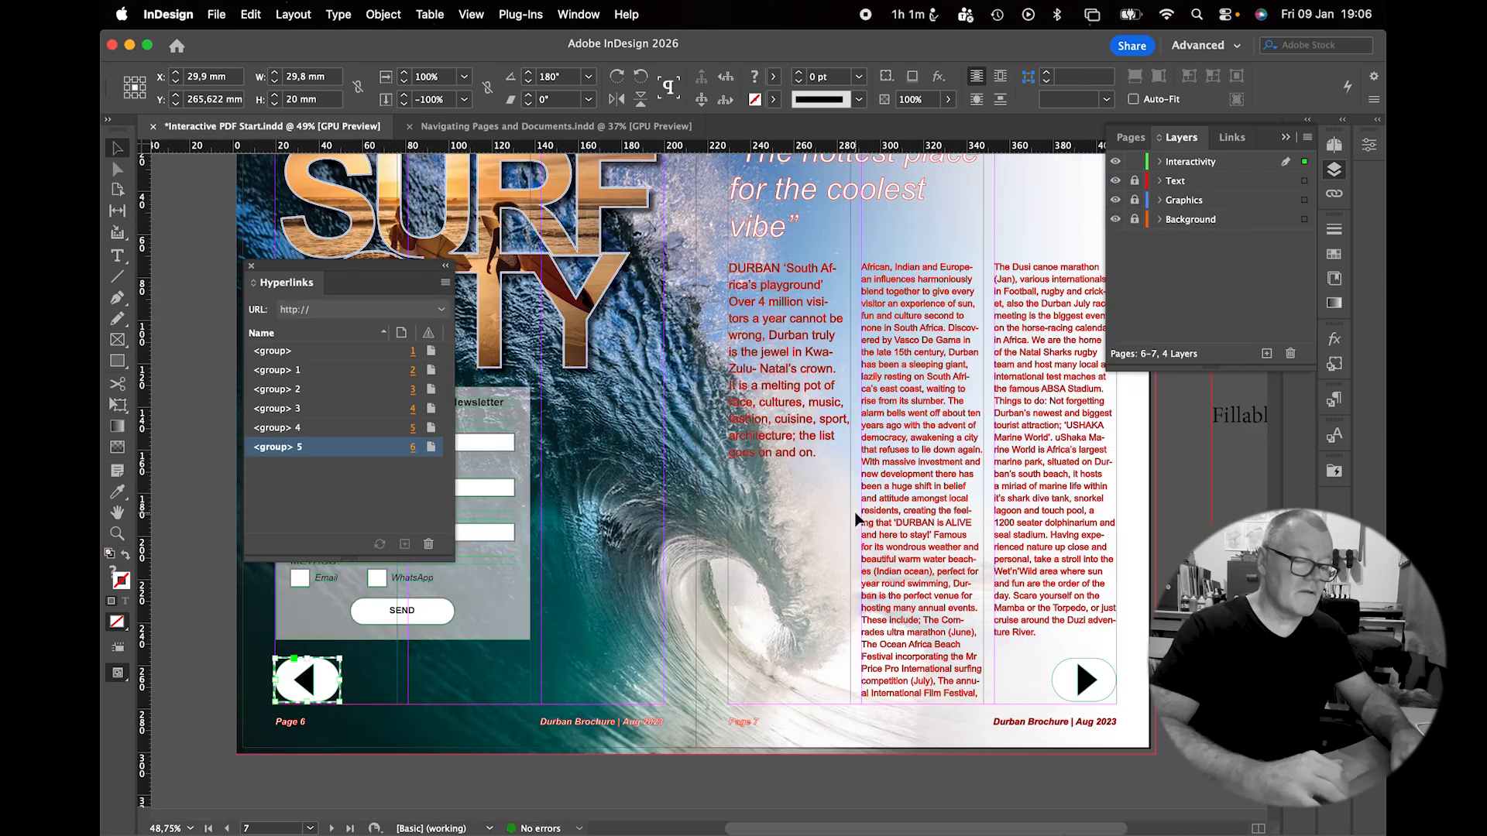
left_click(1024, 660)
left_click(405, 544)
left_click(823, 333)
left_click(1143, 256)
scroll(849, 395, "down", 10)
scroll(849, 395, "left", 4)
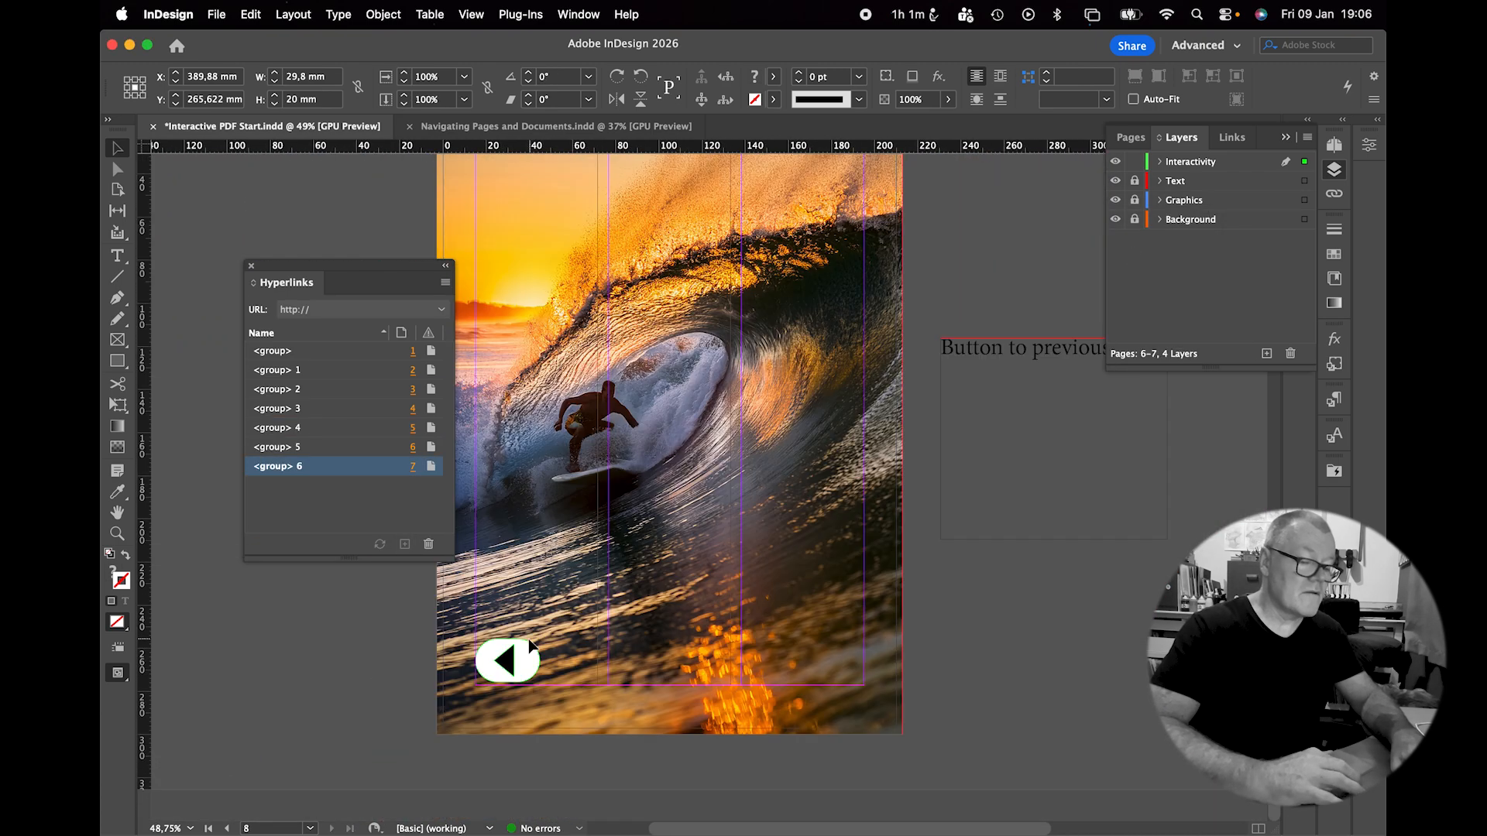
left_click(508, 663)
left_click(404, 545)
left_click(823, 342)
left_click(1132, 256)
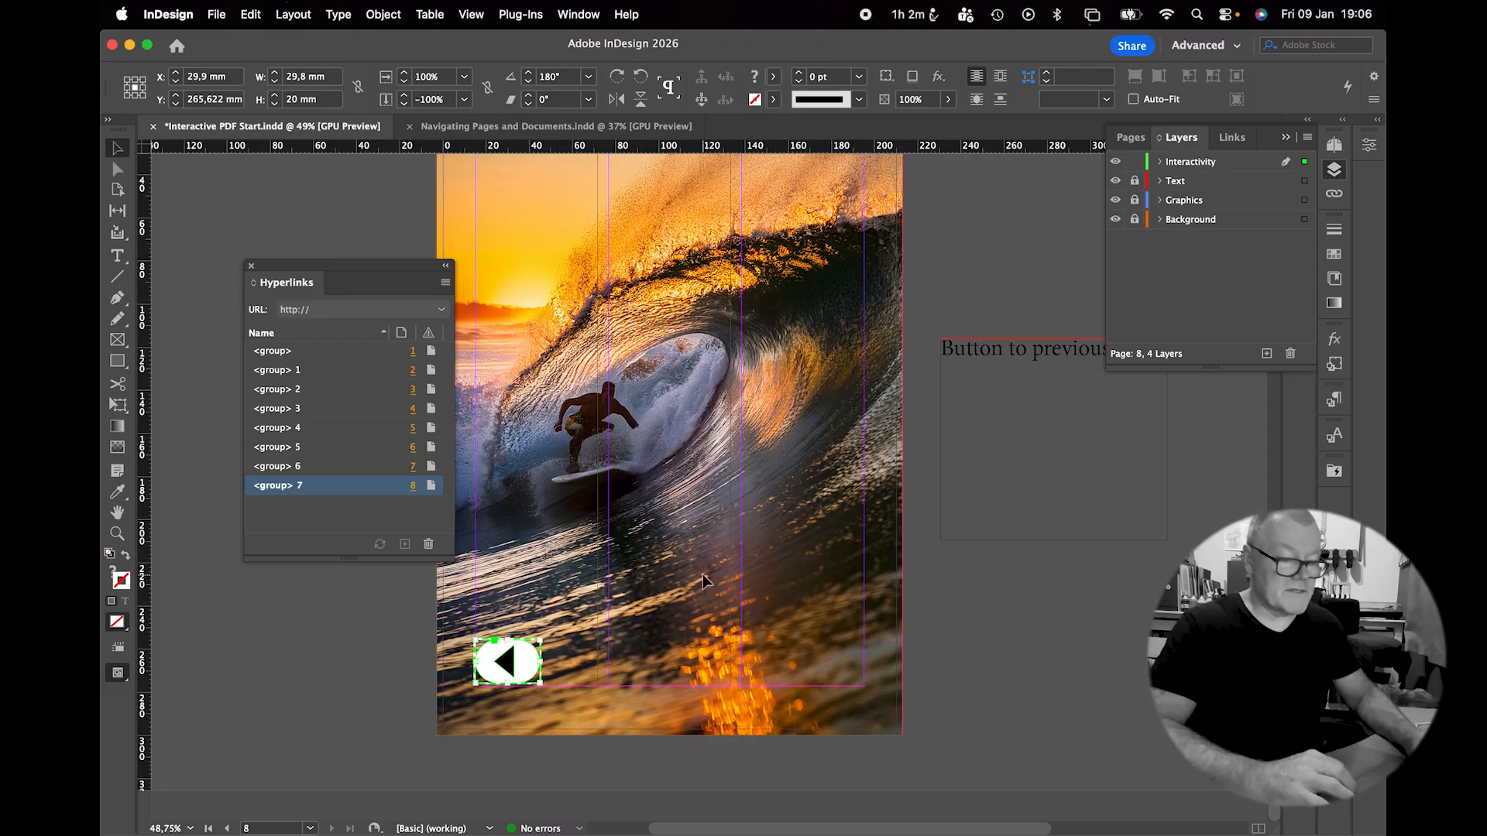
Scroll back to the page 2–3 spread showing the Durban Spice and Surf City tiles.
scroll(703, 574, "up", 3)
scroll(703, 574, "left", 2)
scroll(703, 574, "up", 20)
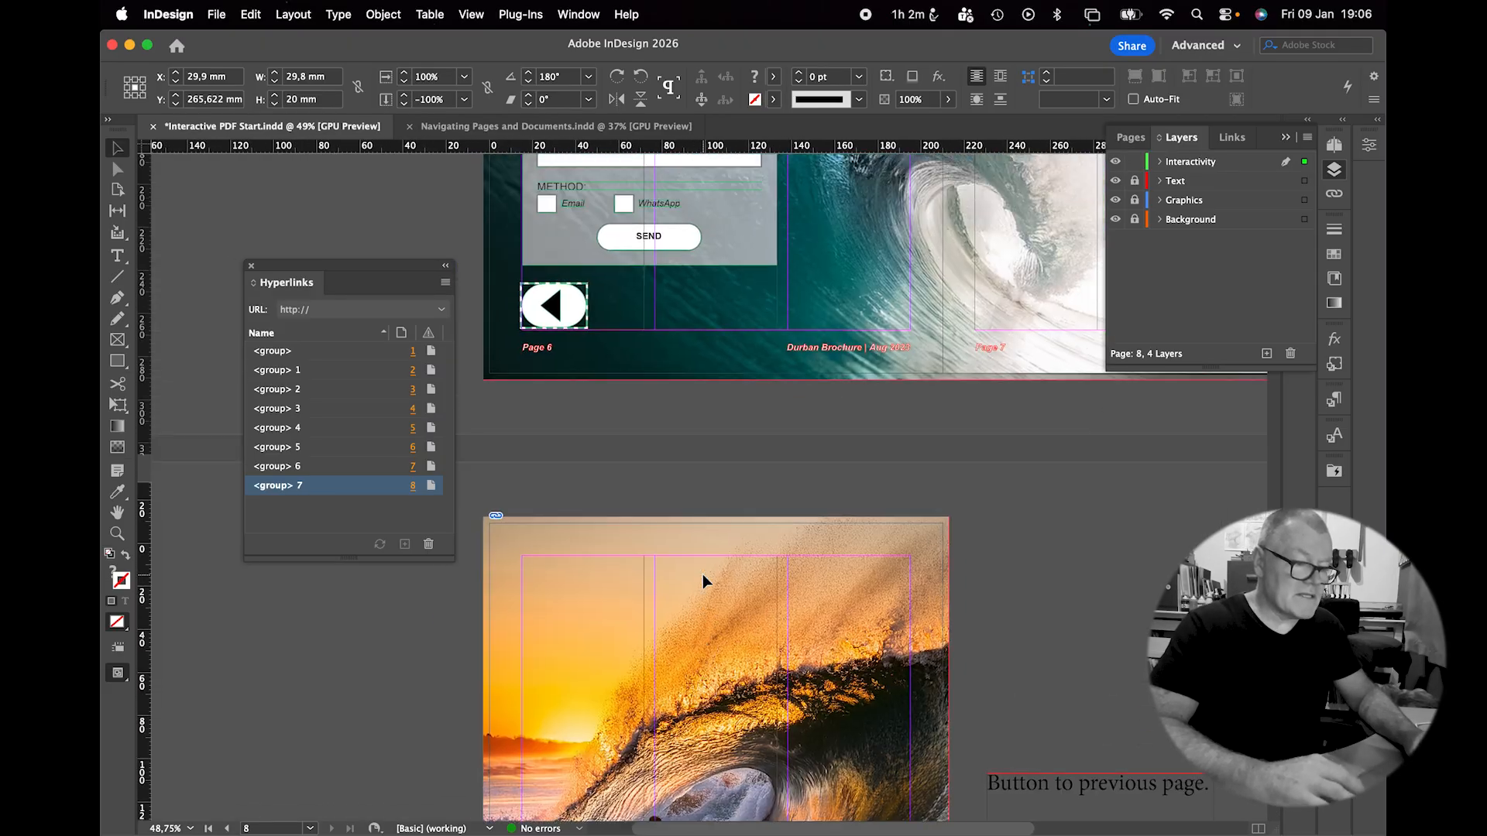
scroll(703, 574, "up", 10)
scroll(703, 574, "right", 5)
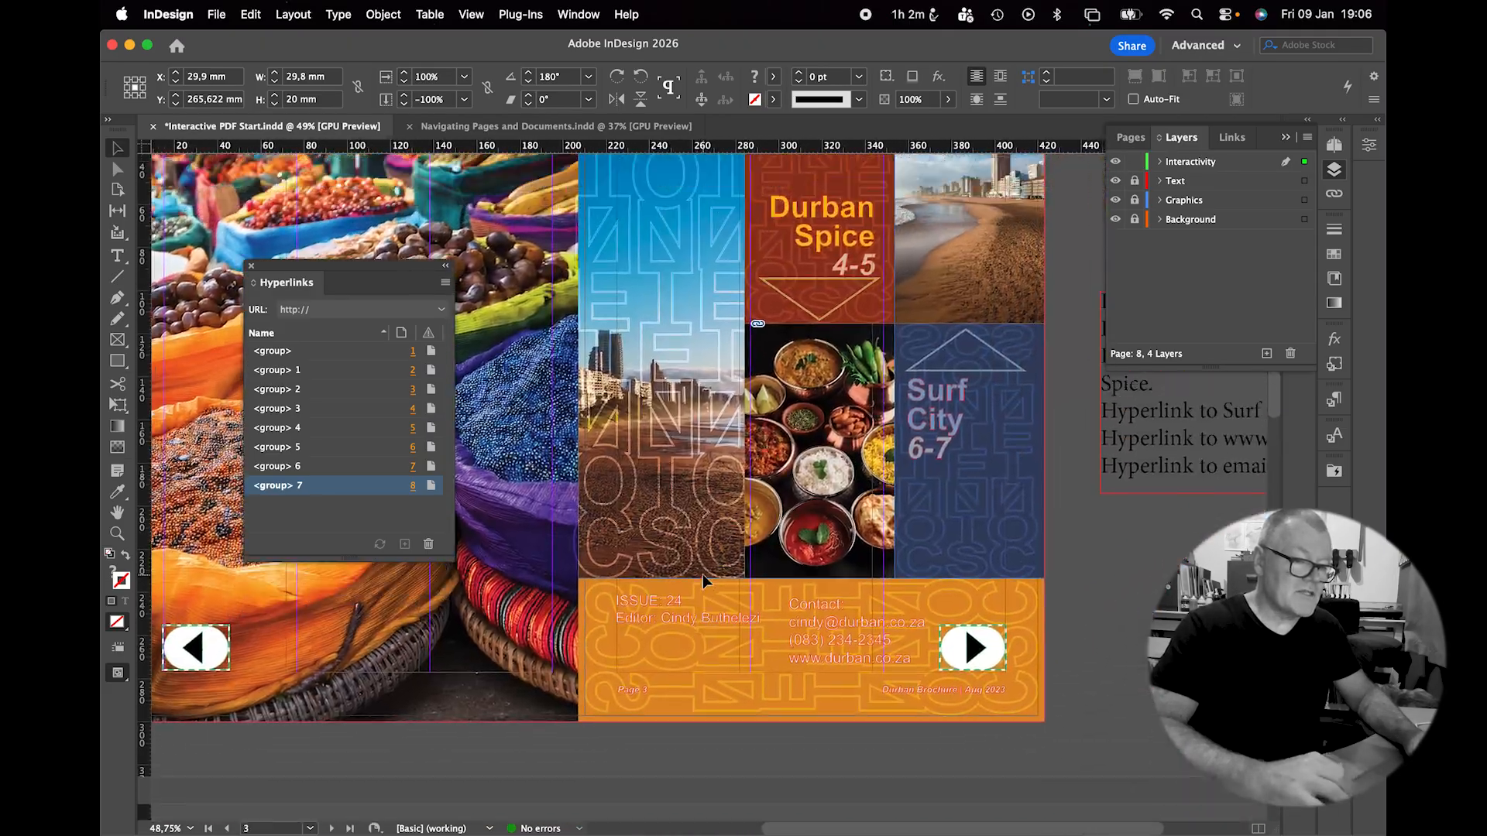
scroll(703, 574, "right", 2)
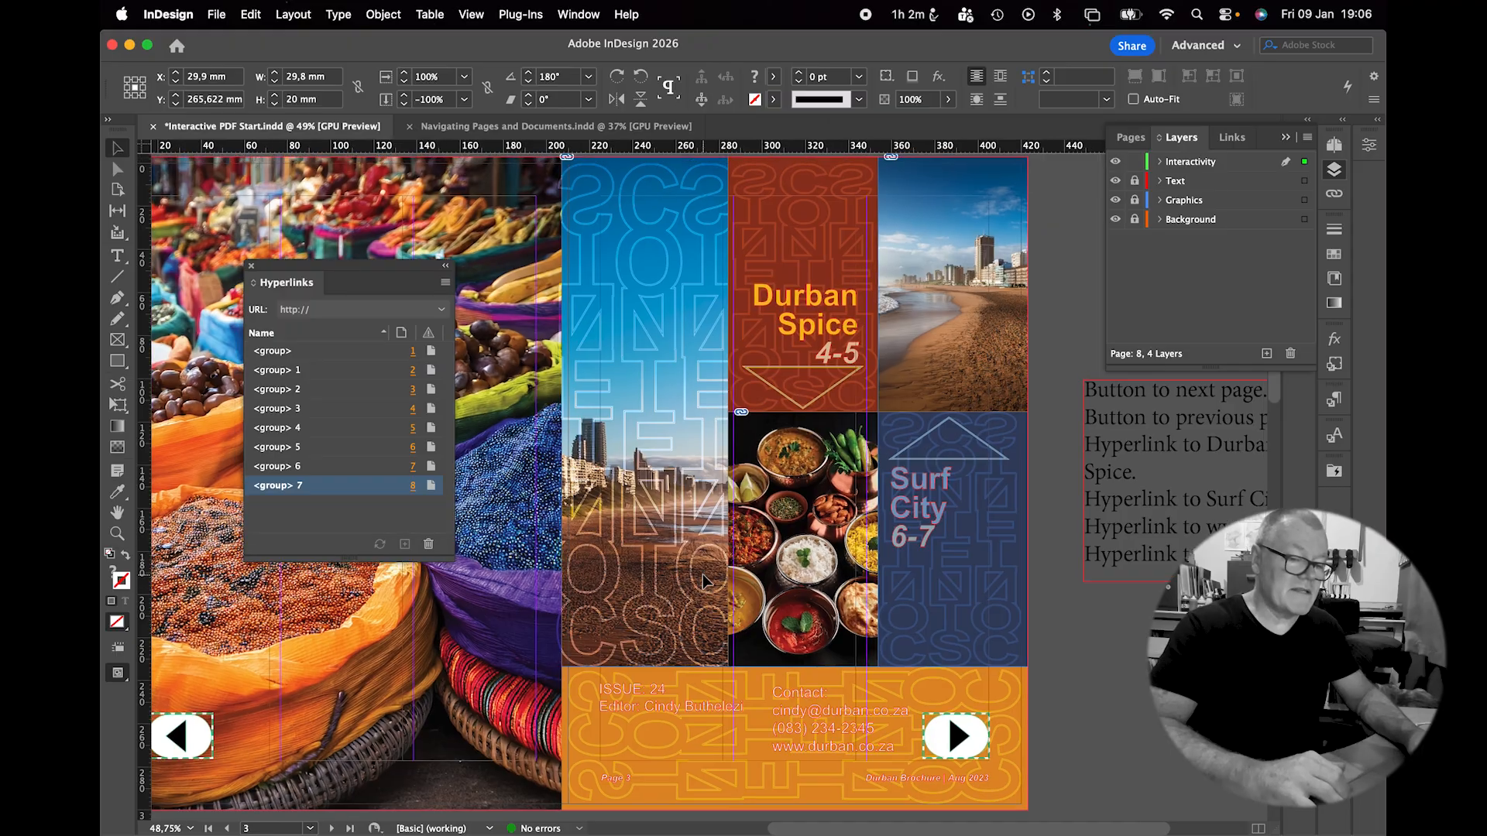
scroll(1161, 476, "right", 4)
scroll(1160, 475, "down", 1)
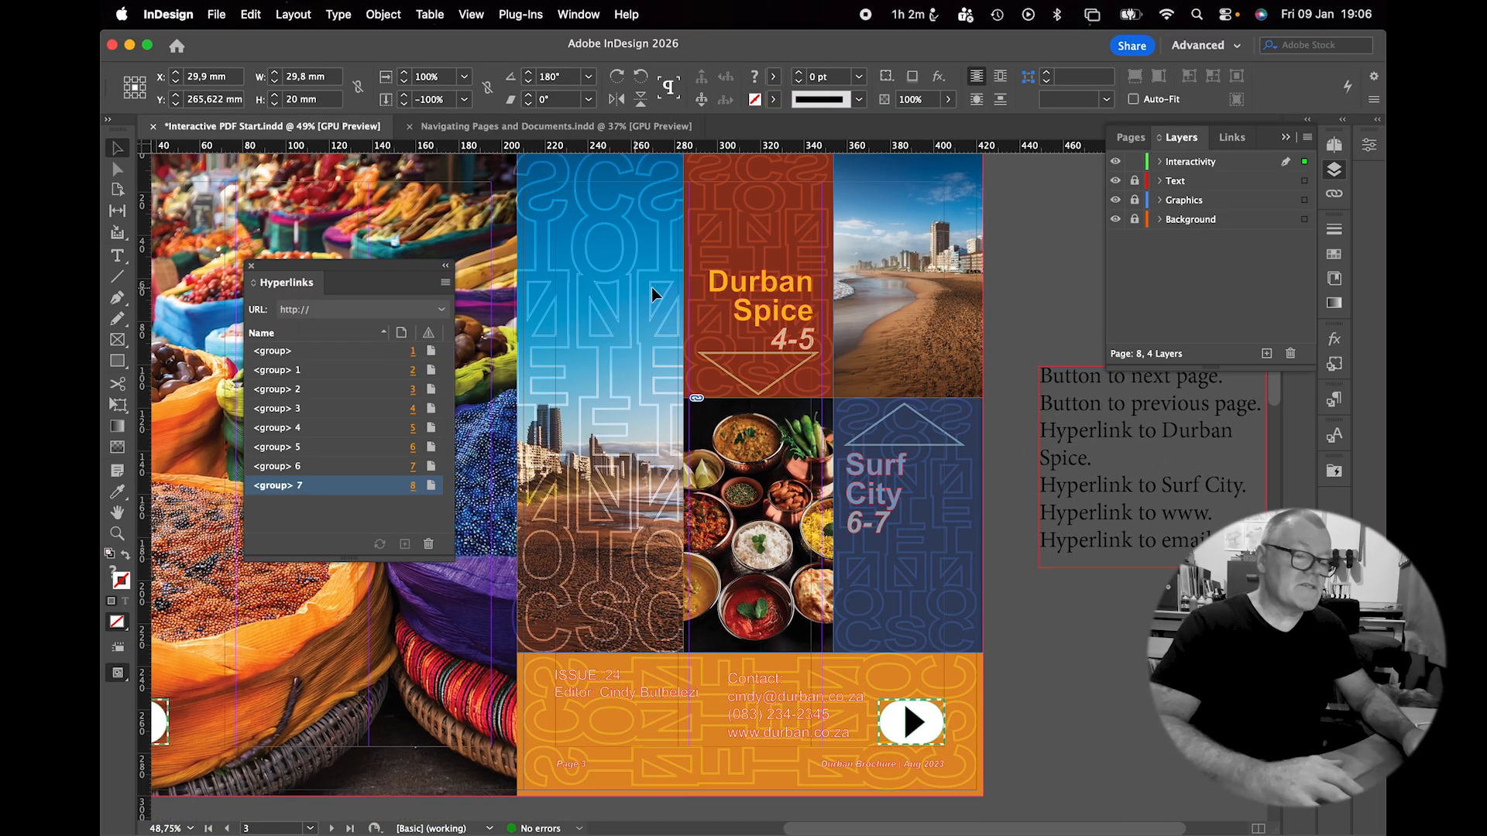
Unlock the Text layer and link the Durban Spice 4-5 frame to page 4.
left_click(751, 282)
left_click(1135, 181)
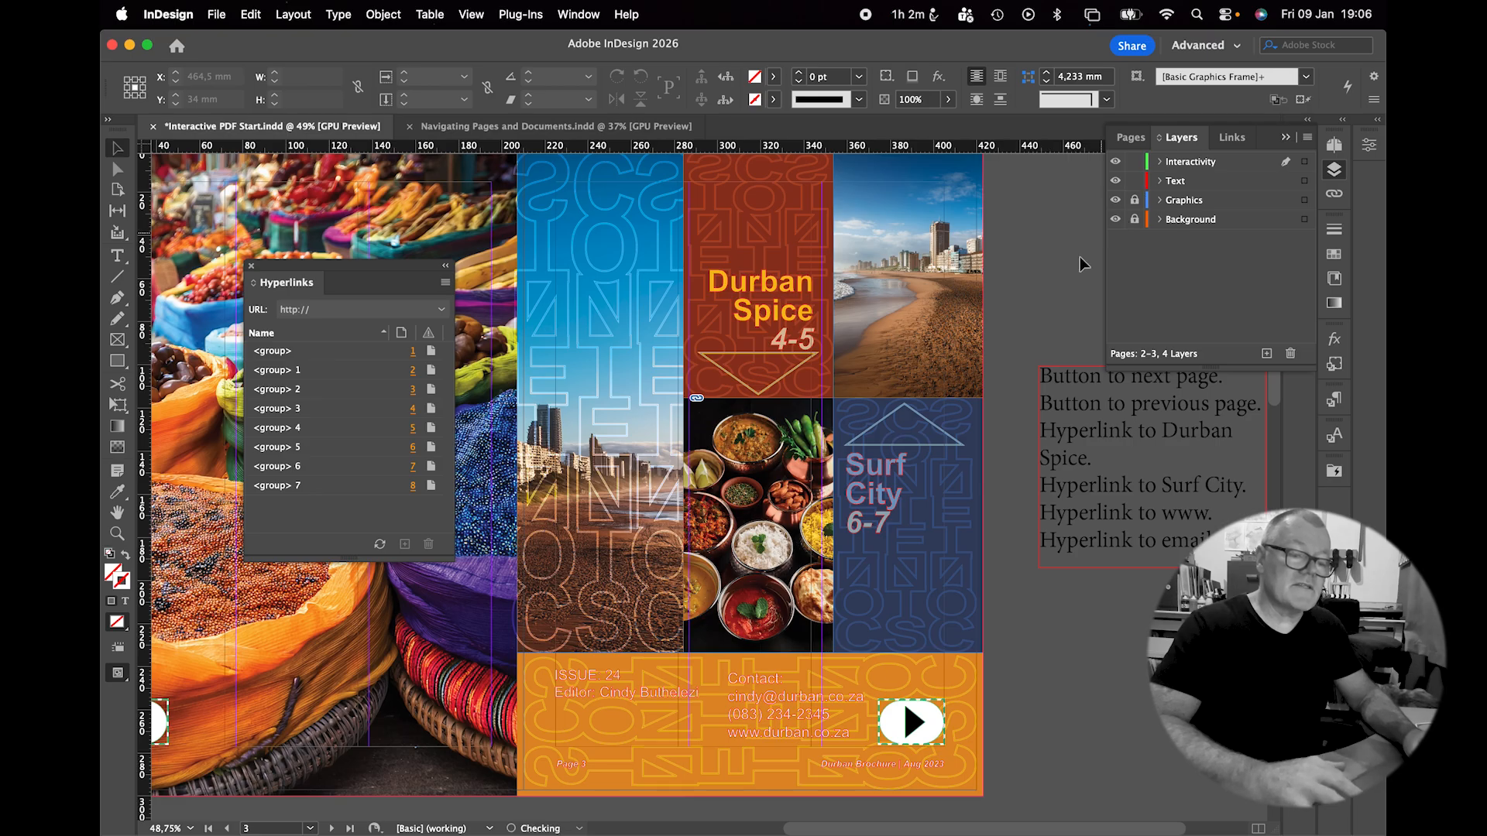
left_click(759, 288)
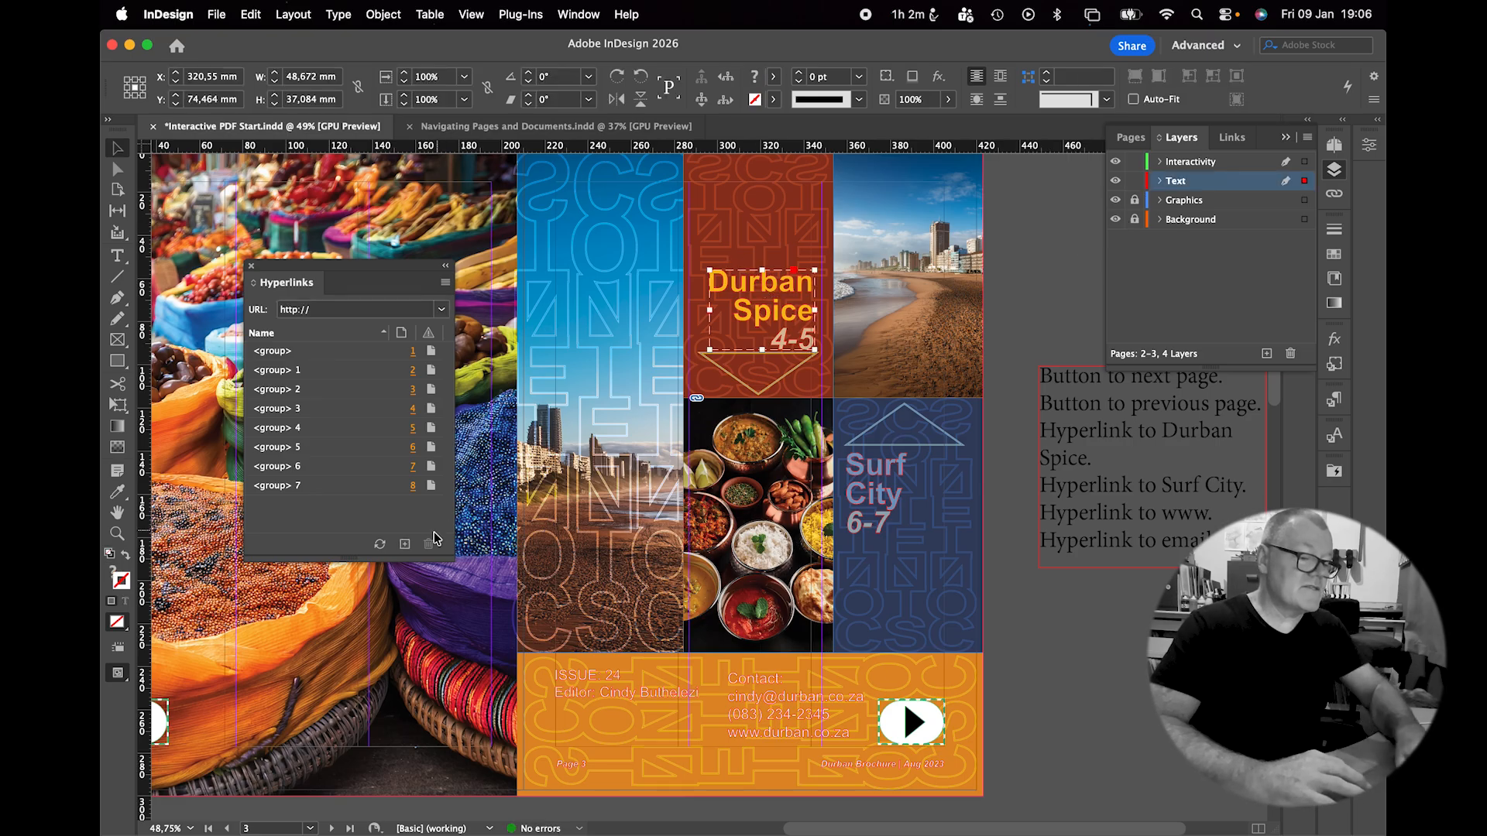
left_click(405, 544)
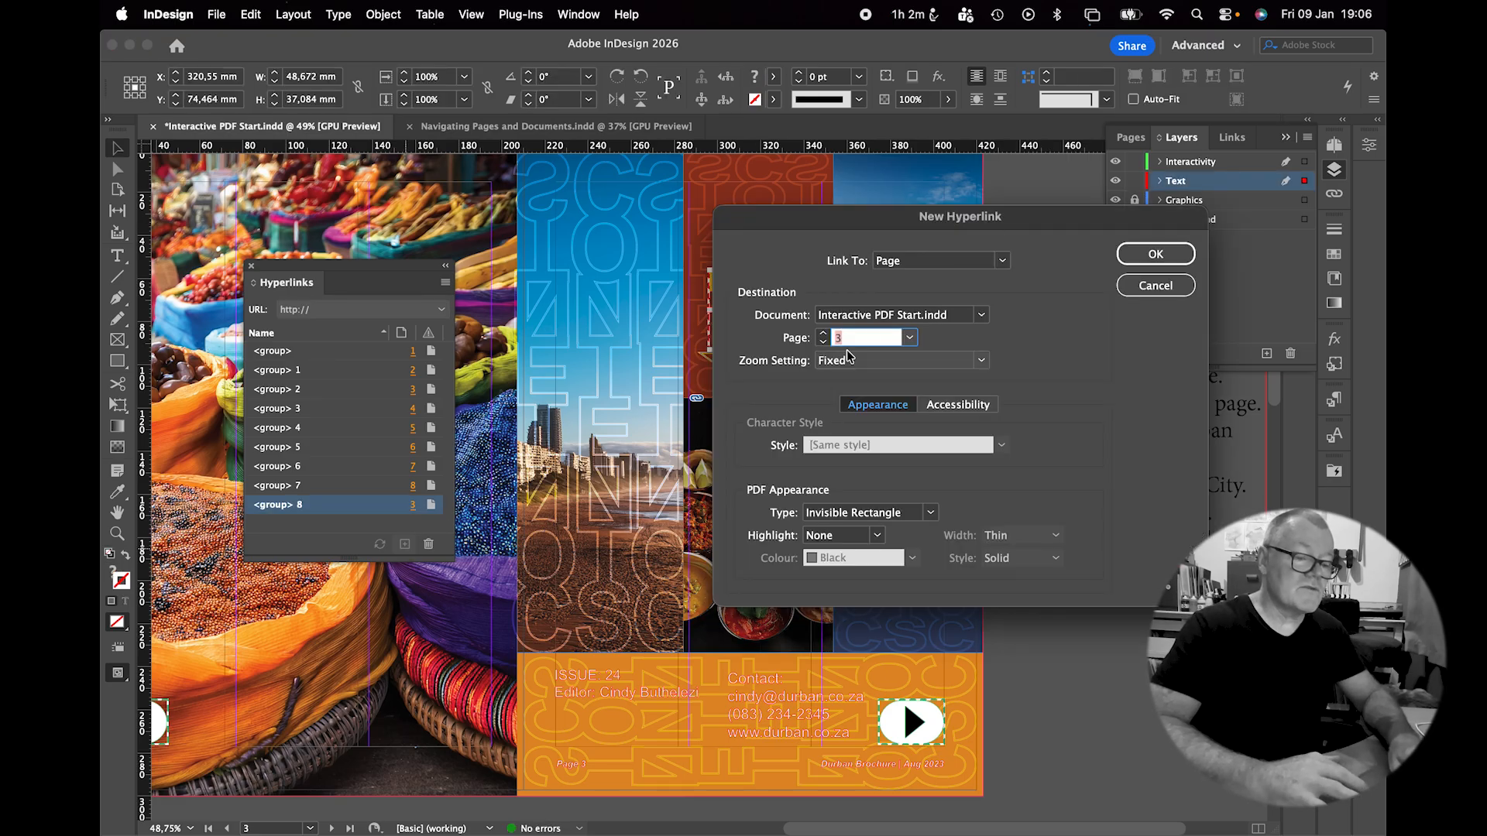
left_click(1161, 254)
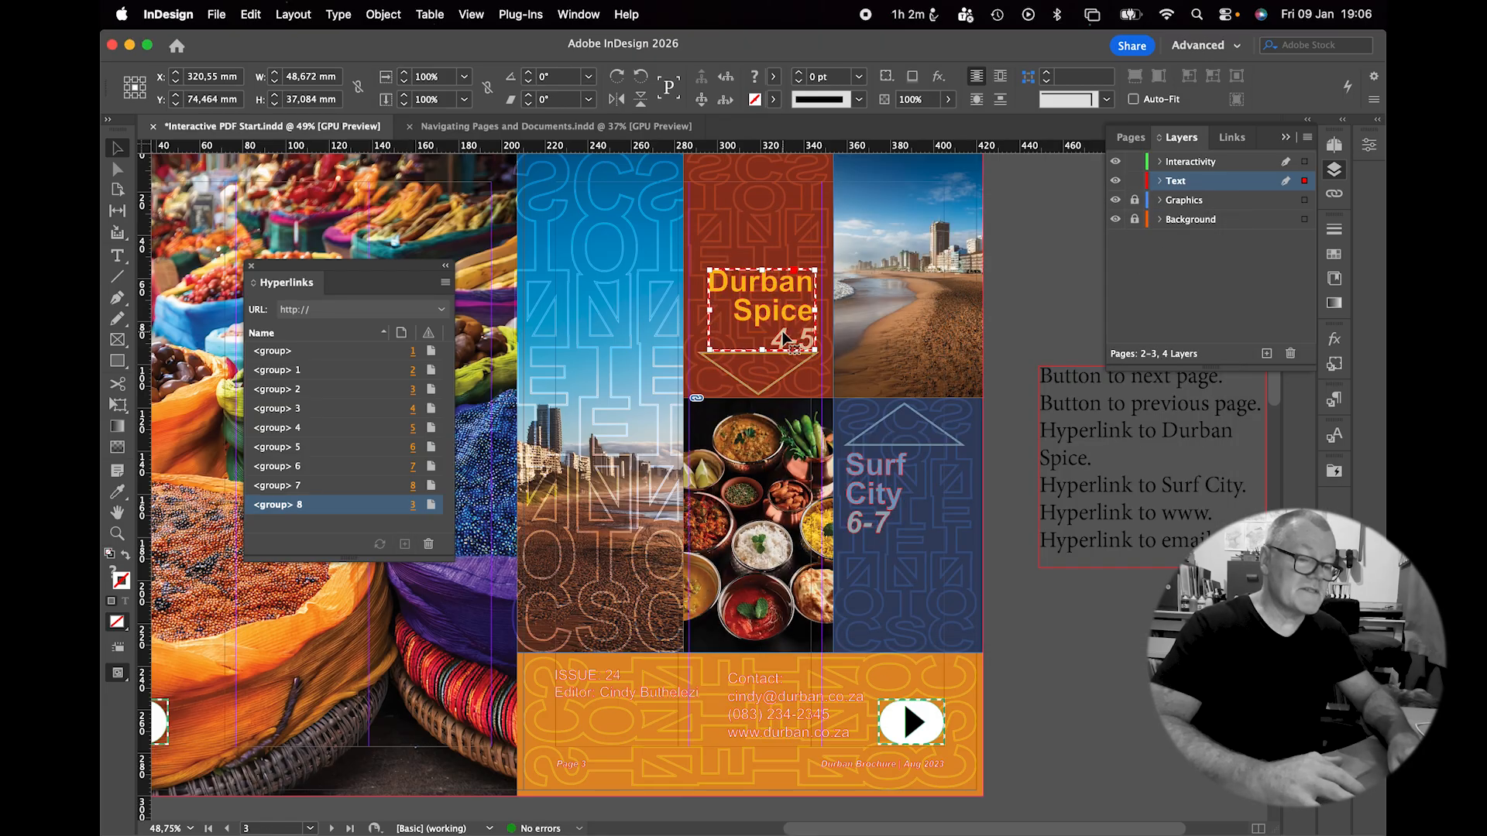
Link the Surf City 6-7 frame to page 6.
left_click(879, 463)
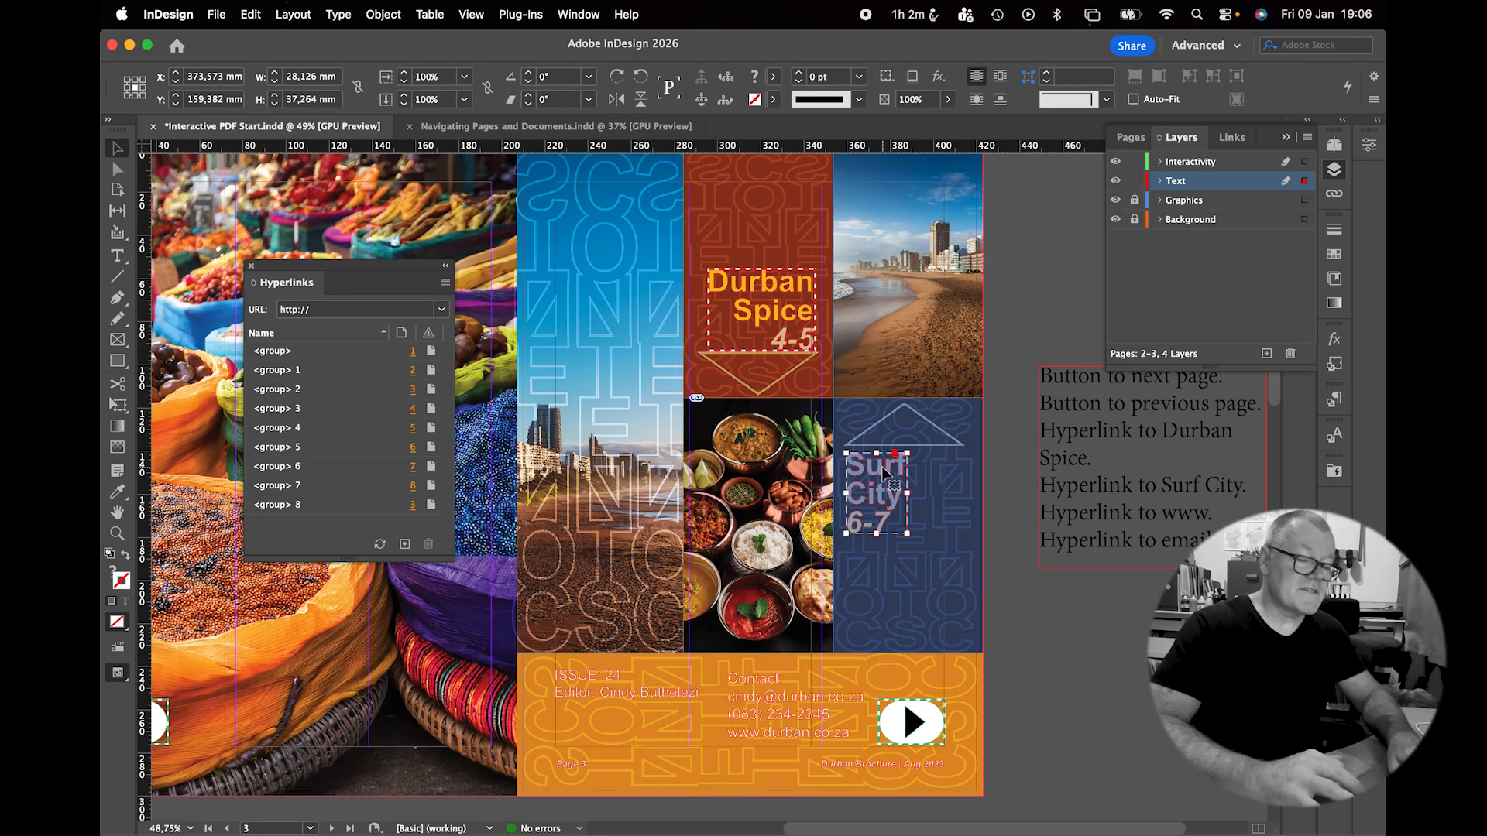
left_click(405, 543)
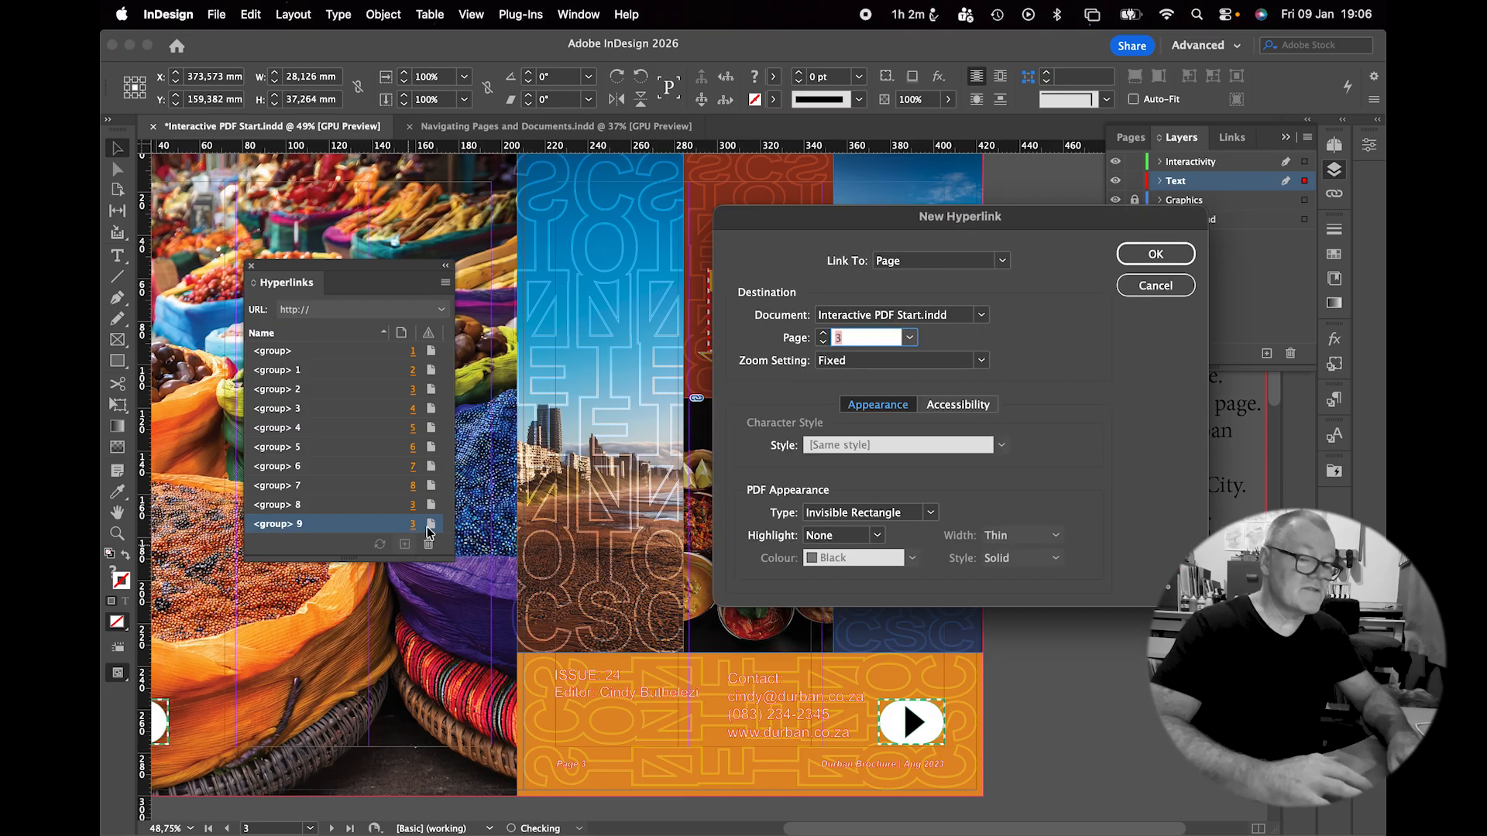
left_click(824, 333)
left_click(823, 333)
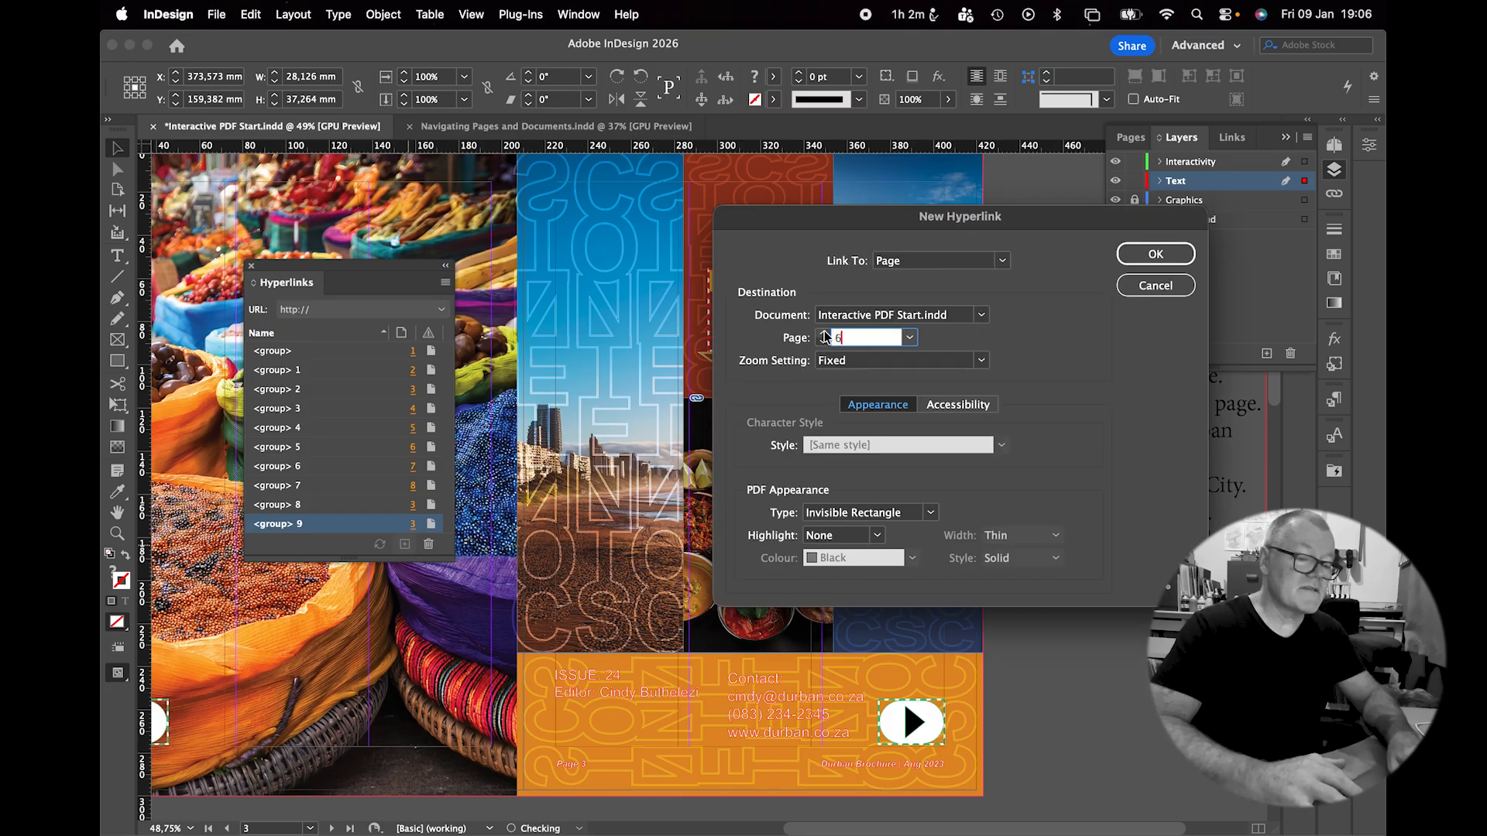
left_click(1152, 253)
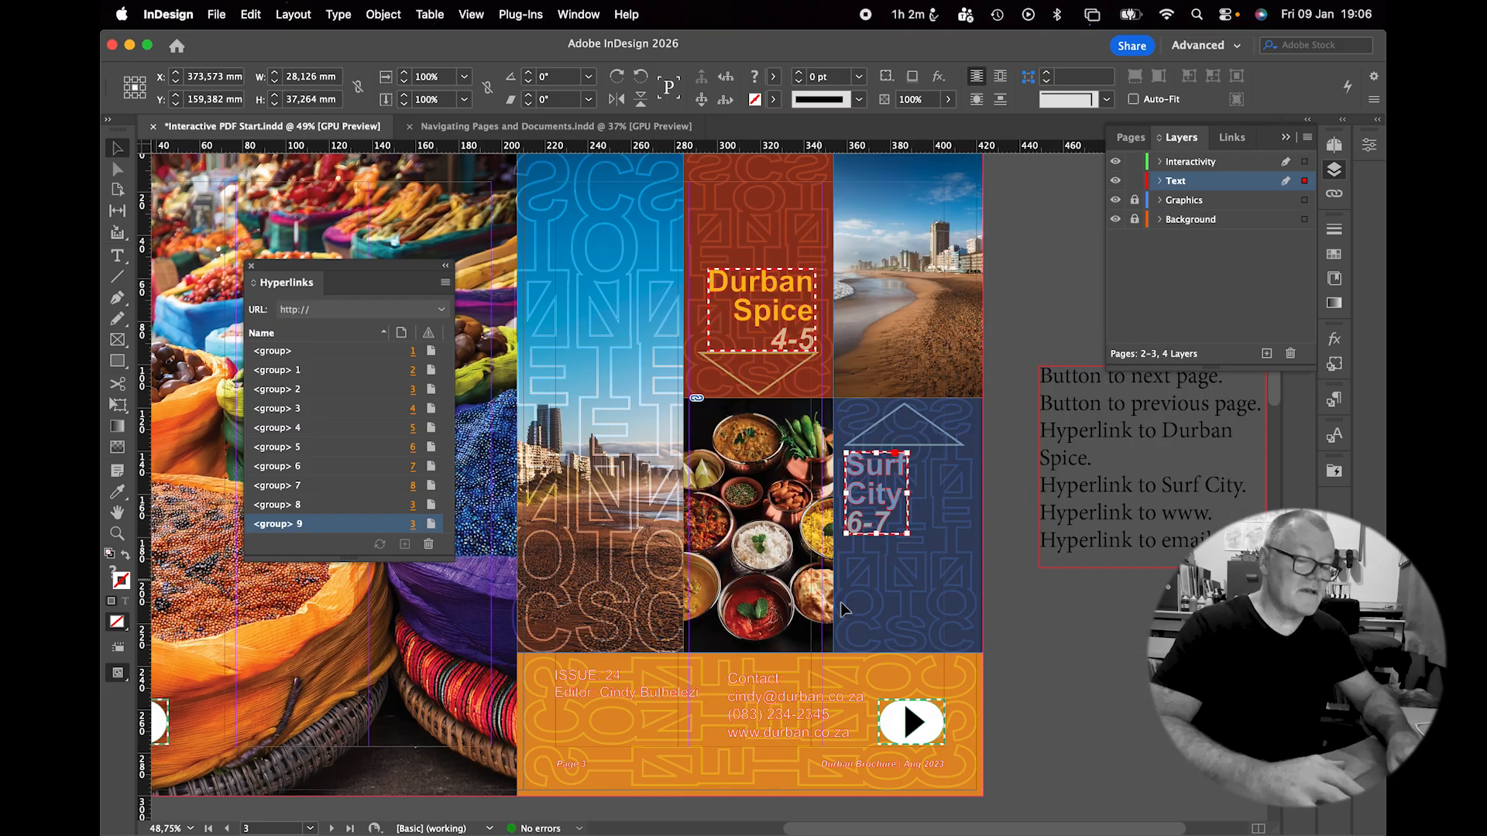
left_click(746, 711)
key("super+equal")
key("super+equal")
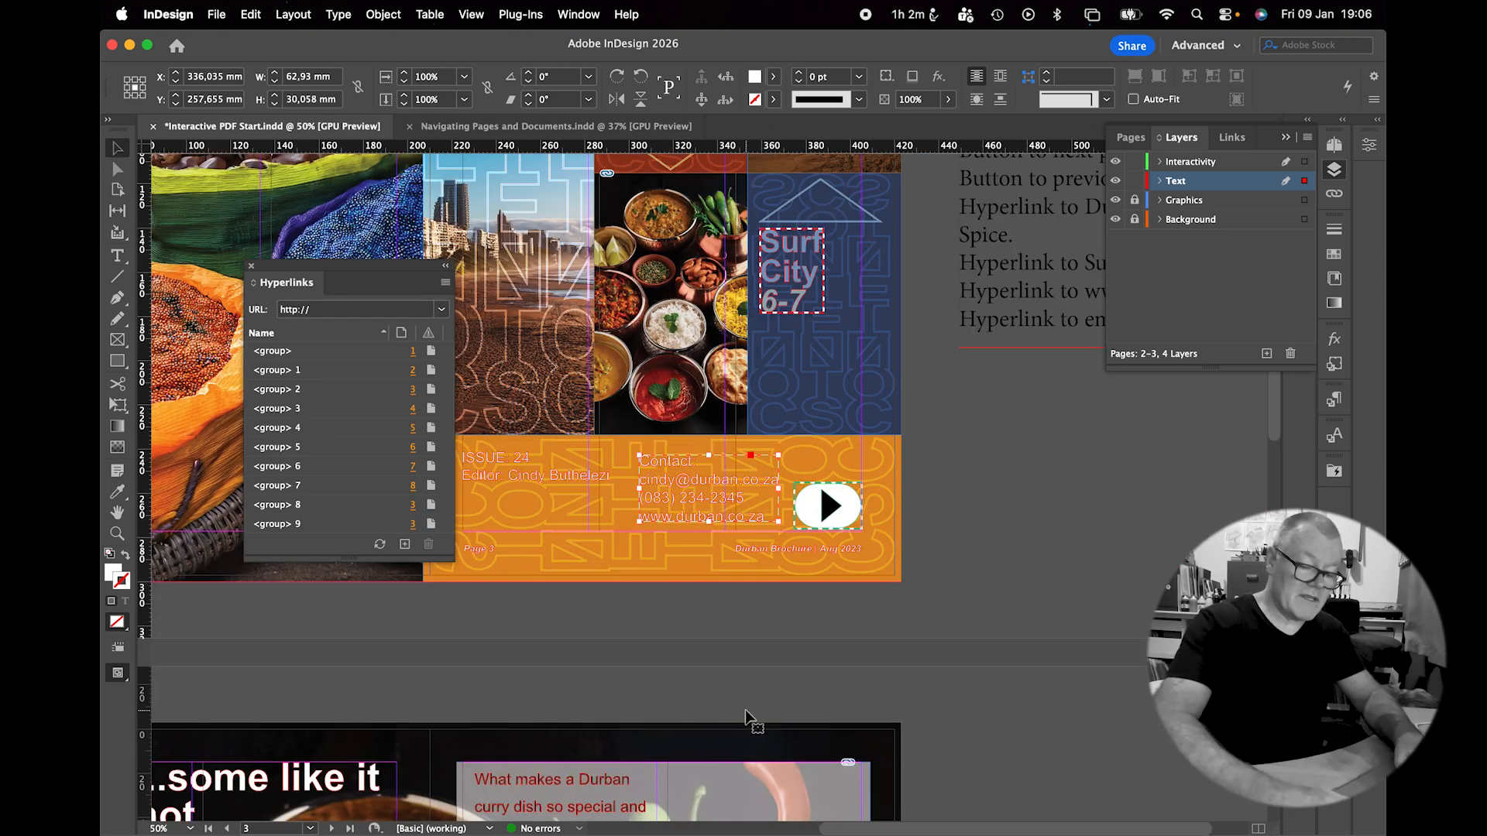
key("super+equal")
left_click(710, 474)
left_click(710, 474)
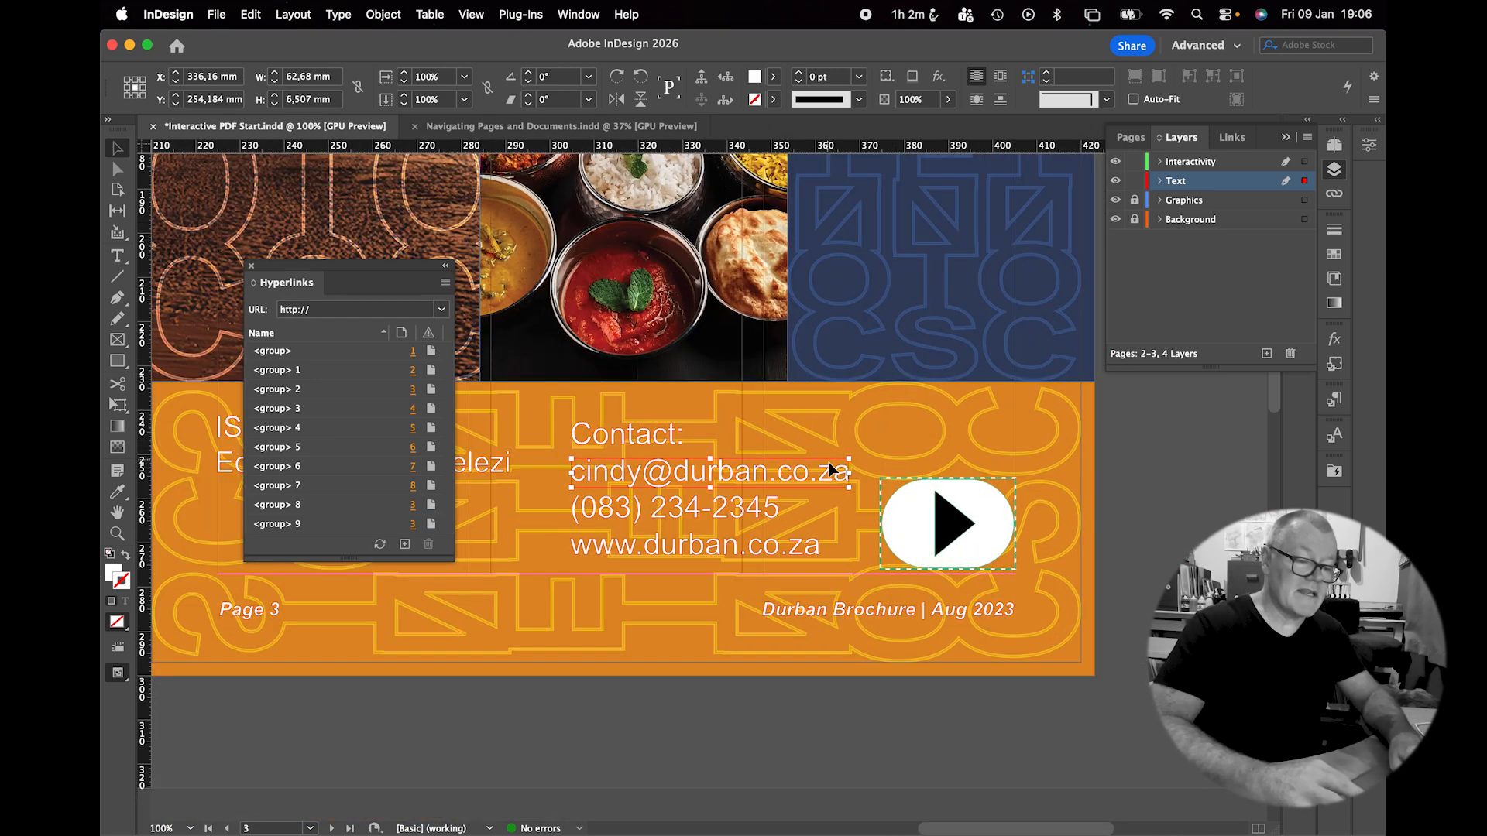
left_click(404, 544)
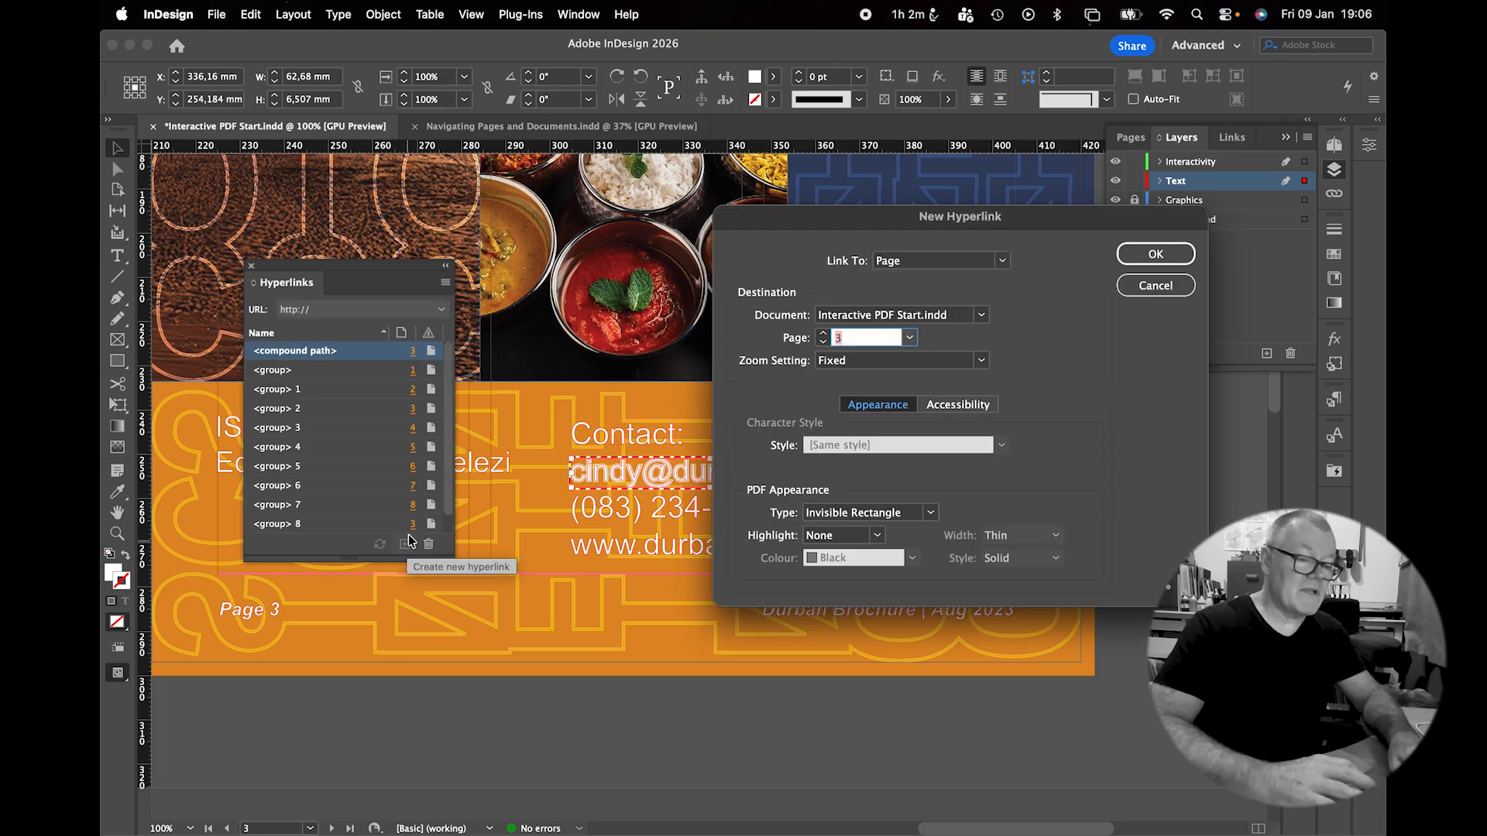
left_click(1003, 263)
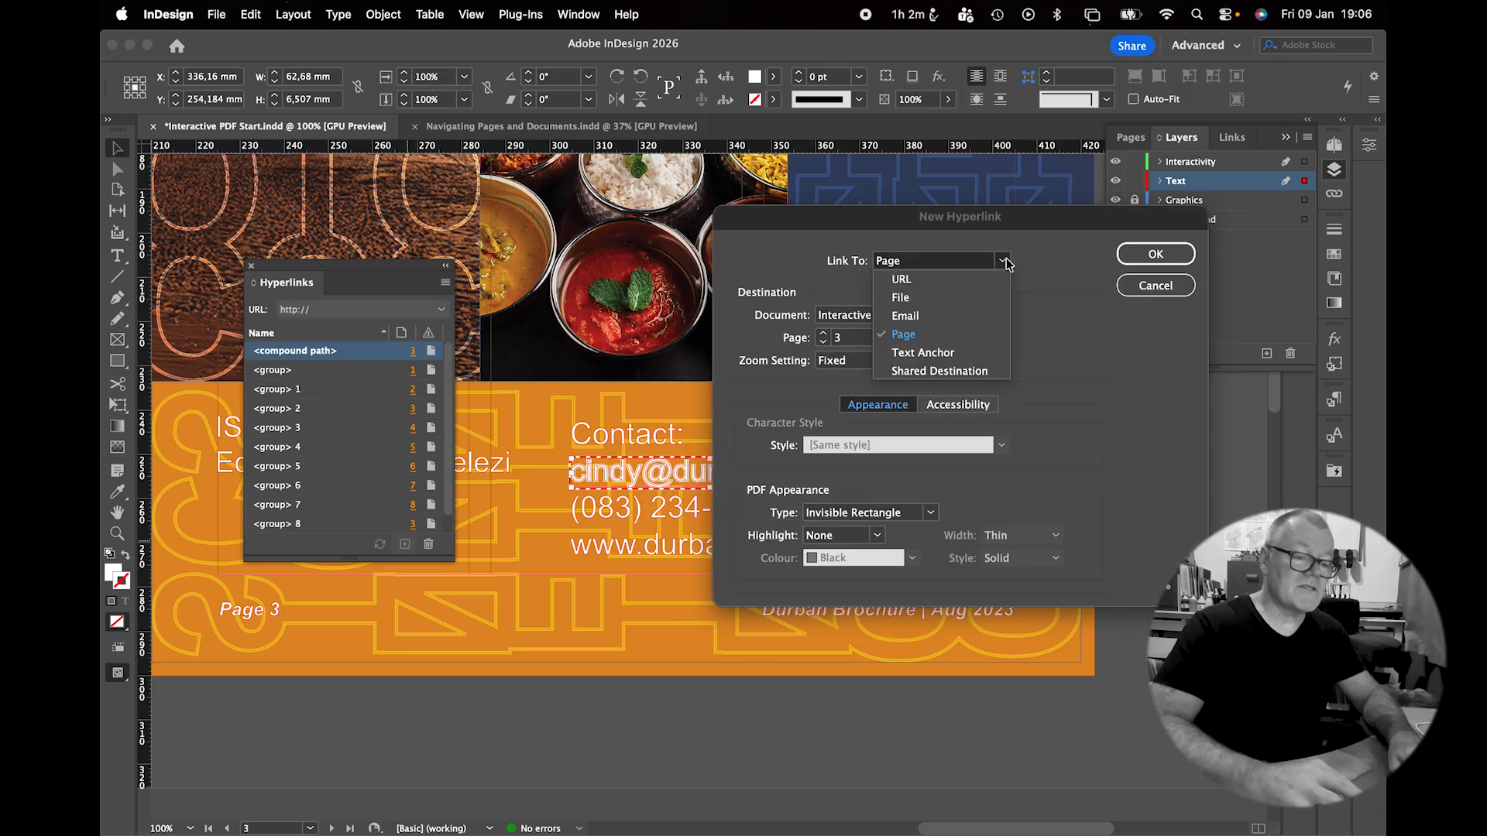
left_click(957, 314)
left_click(849, 317)
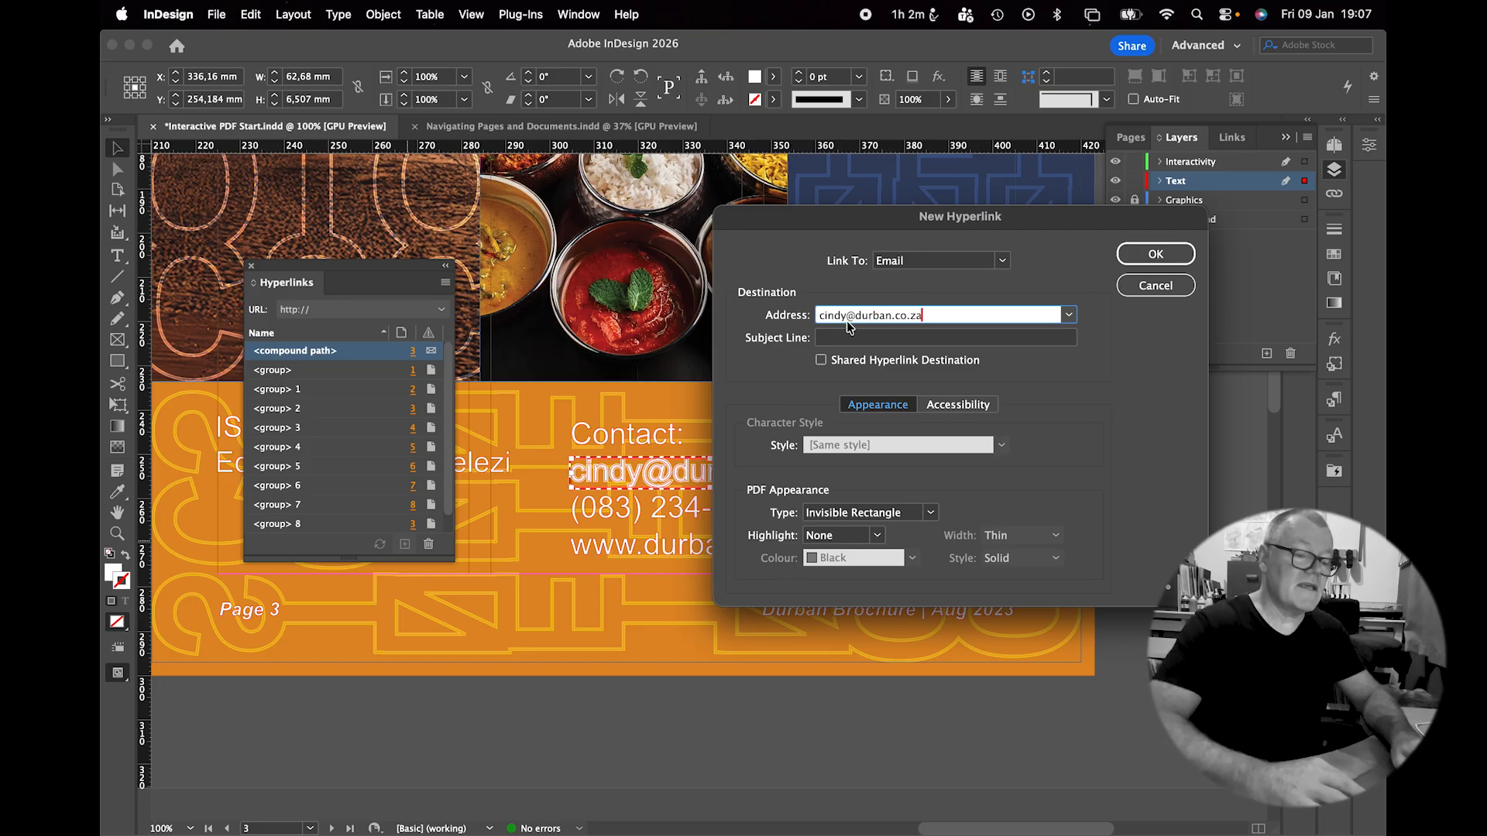
key("Tab")
type("Enqu")
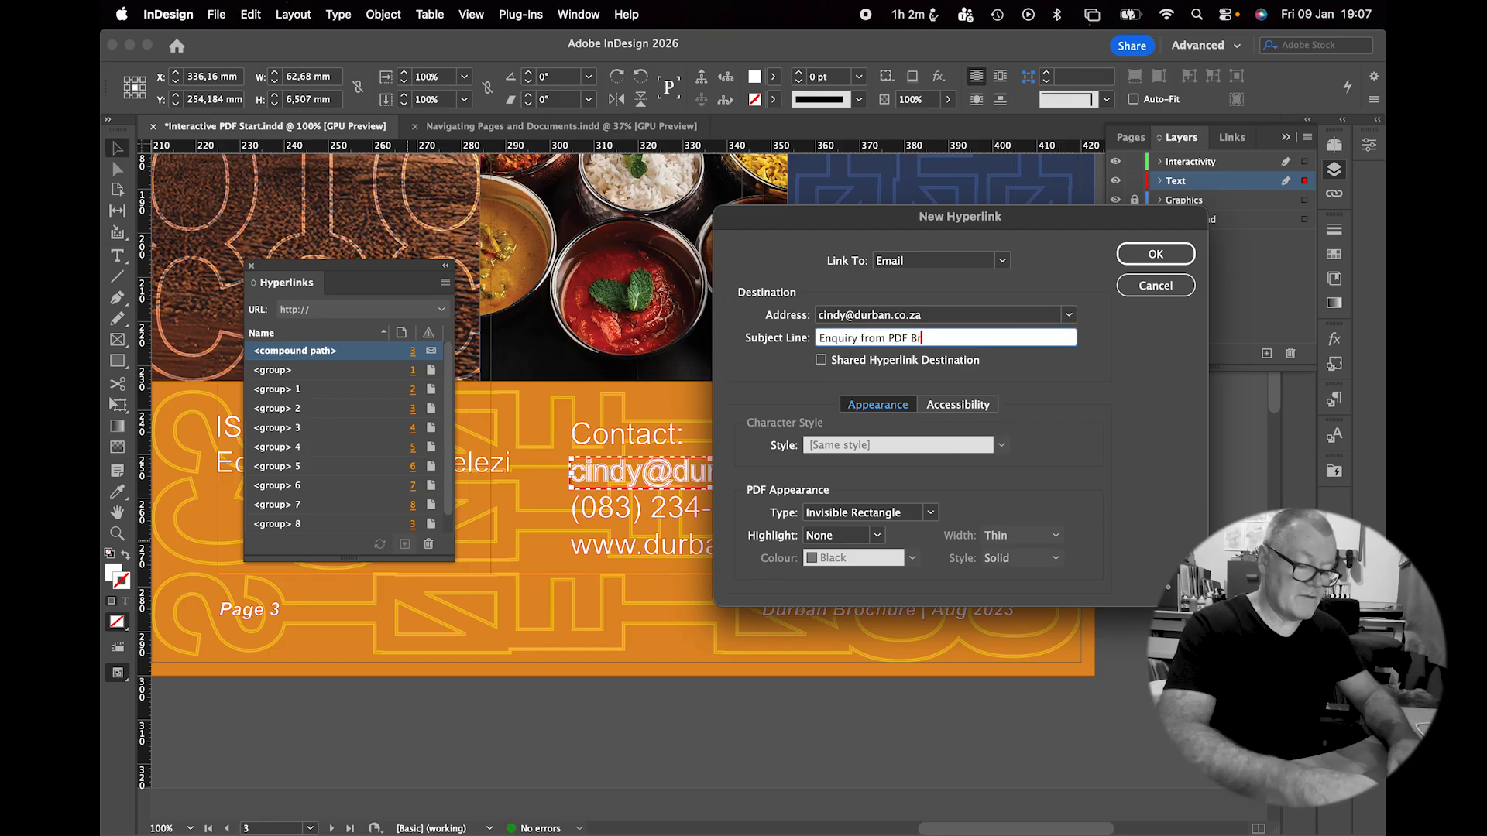
left_click(1132, 263)
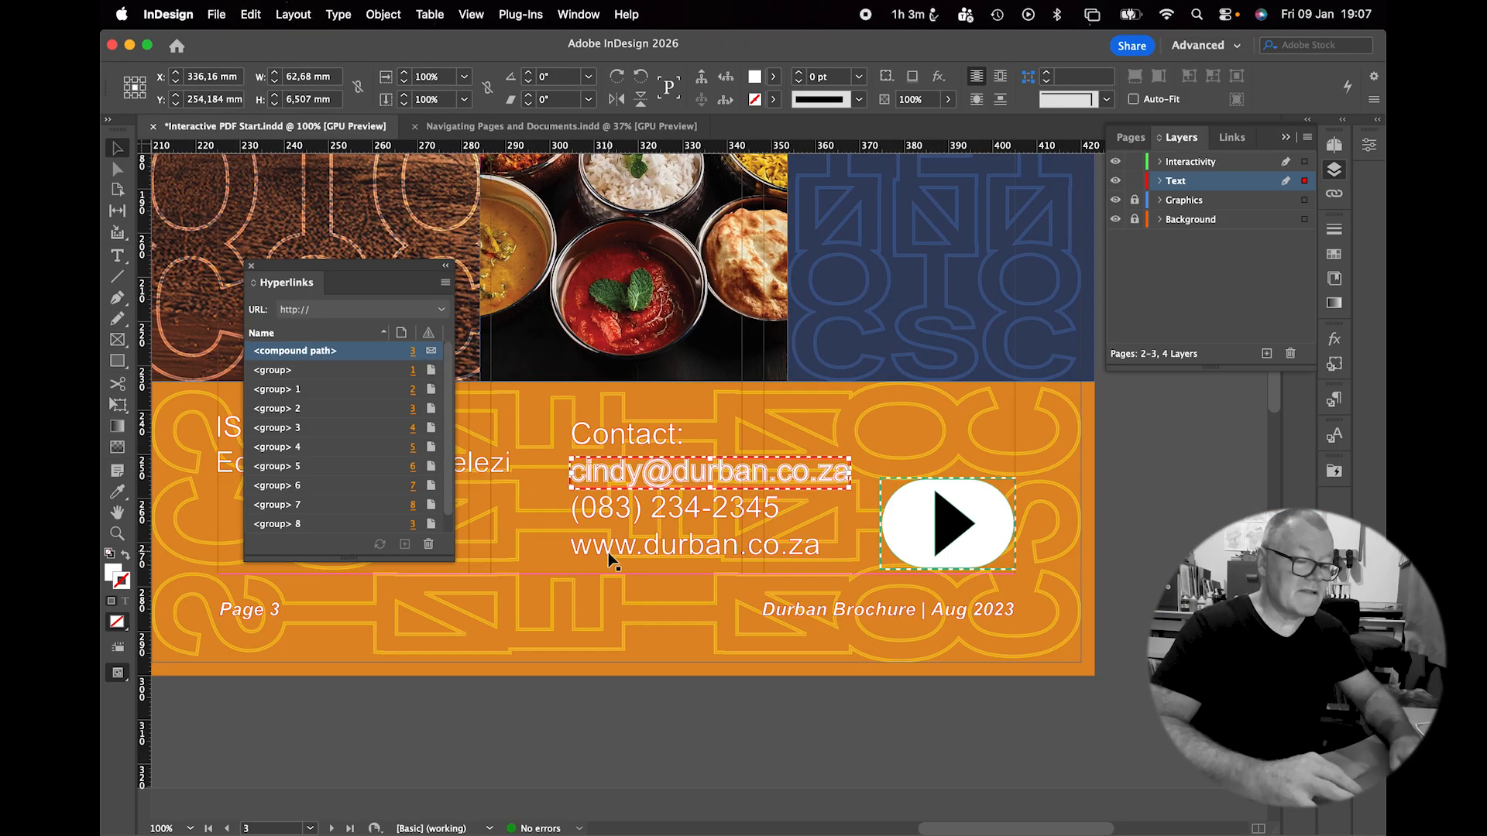
left_click(607, 552)
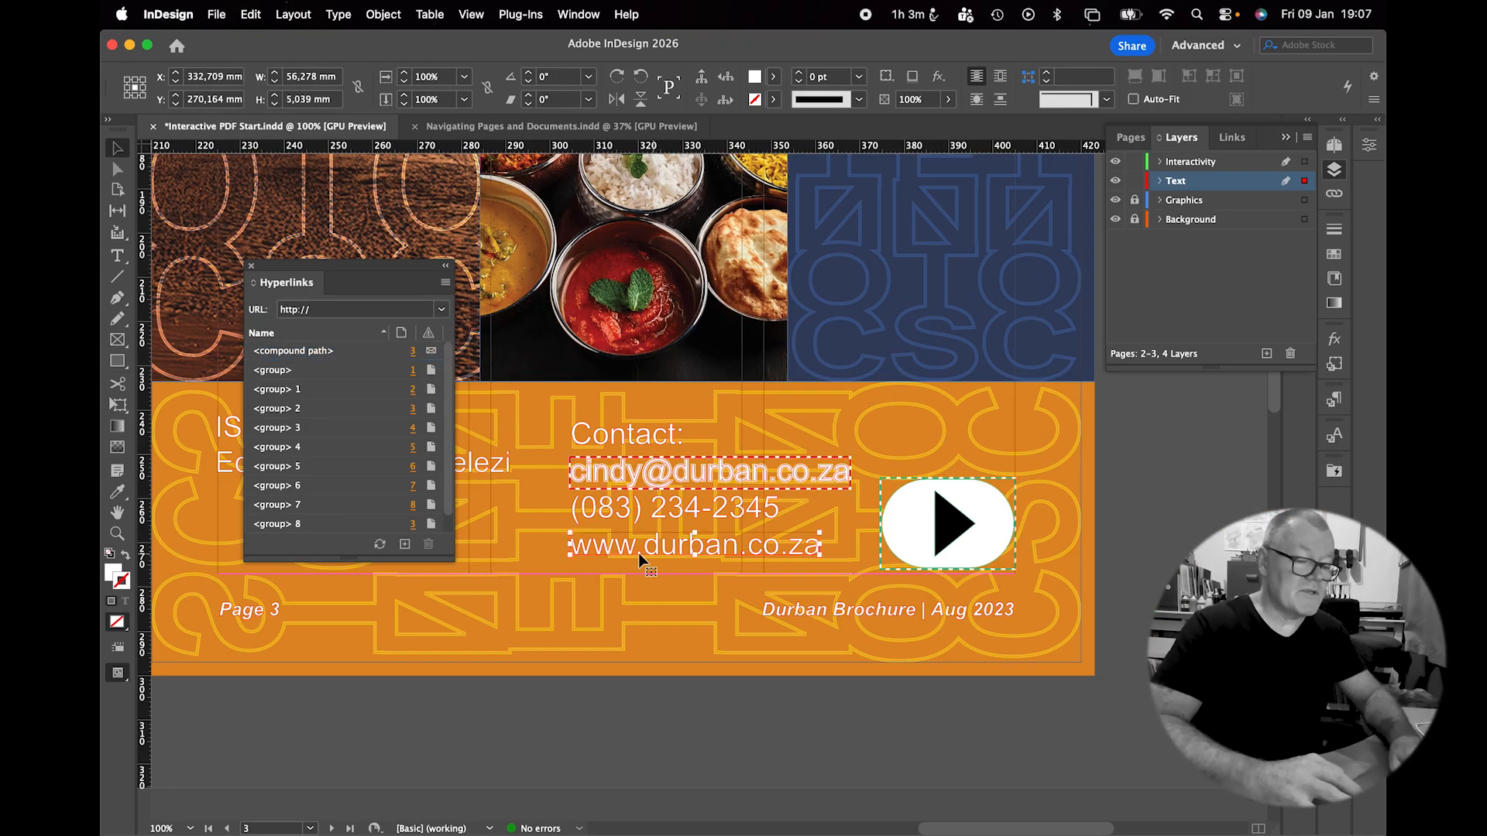
left_click(404, 544)
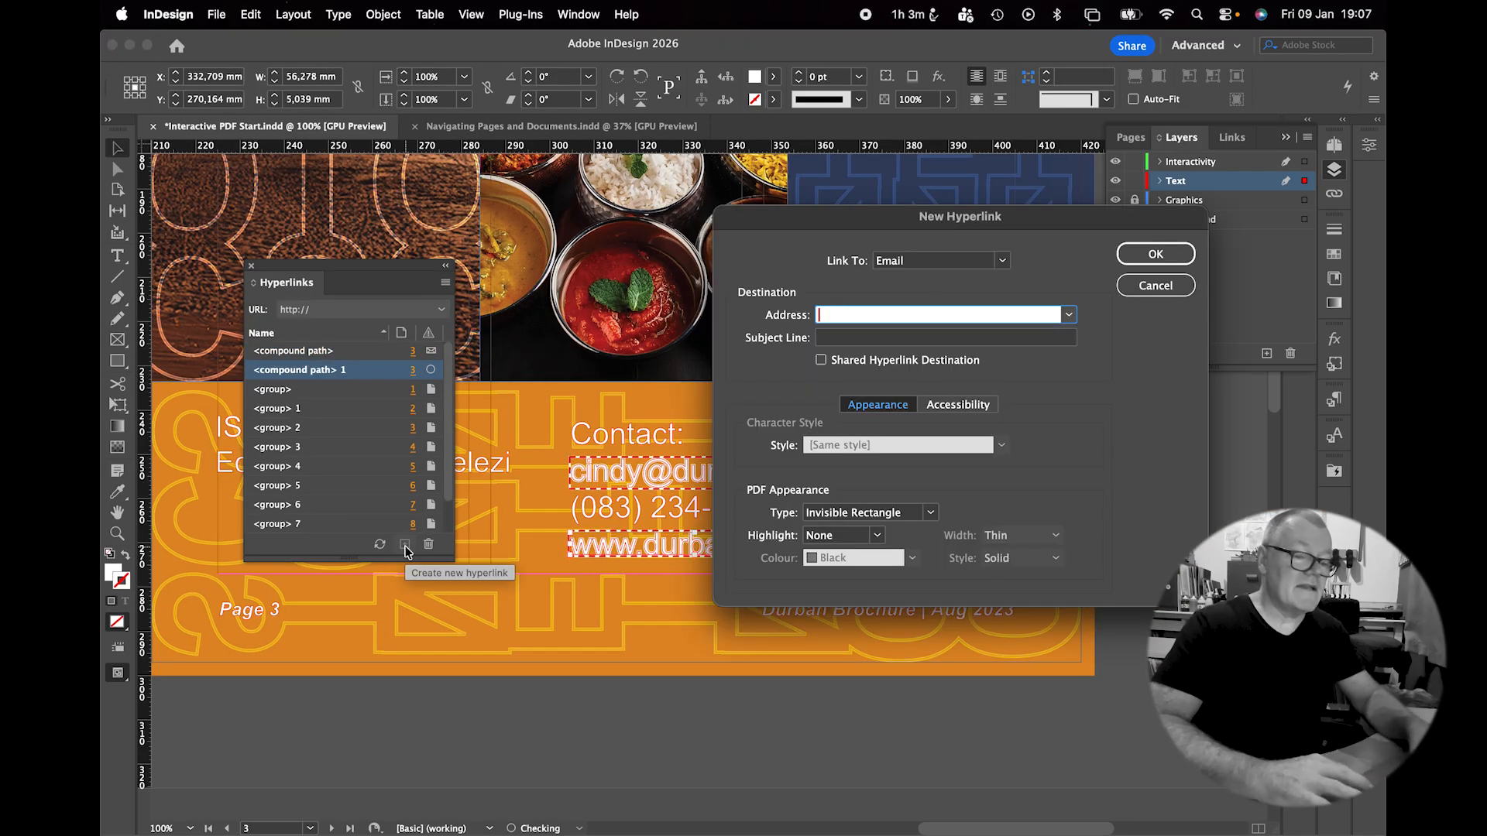
left_click(999, 261)
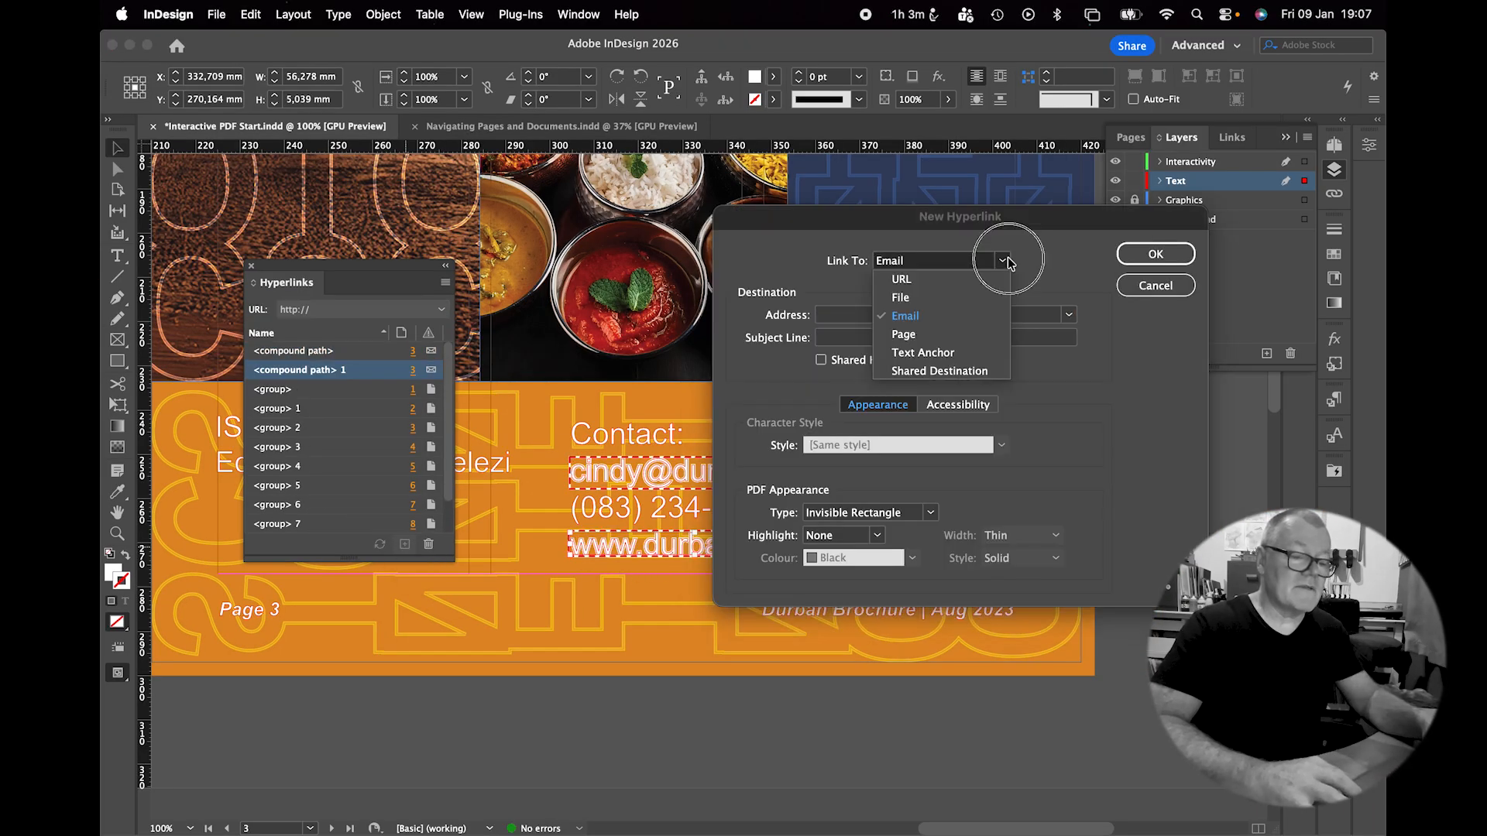
left_click(936, 275)
type("www.durb")
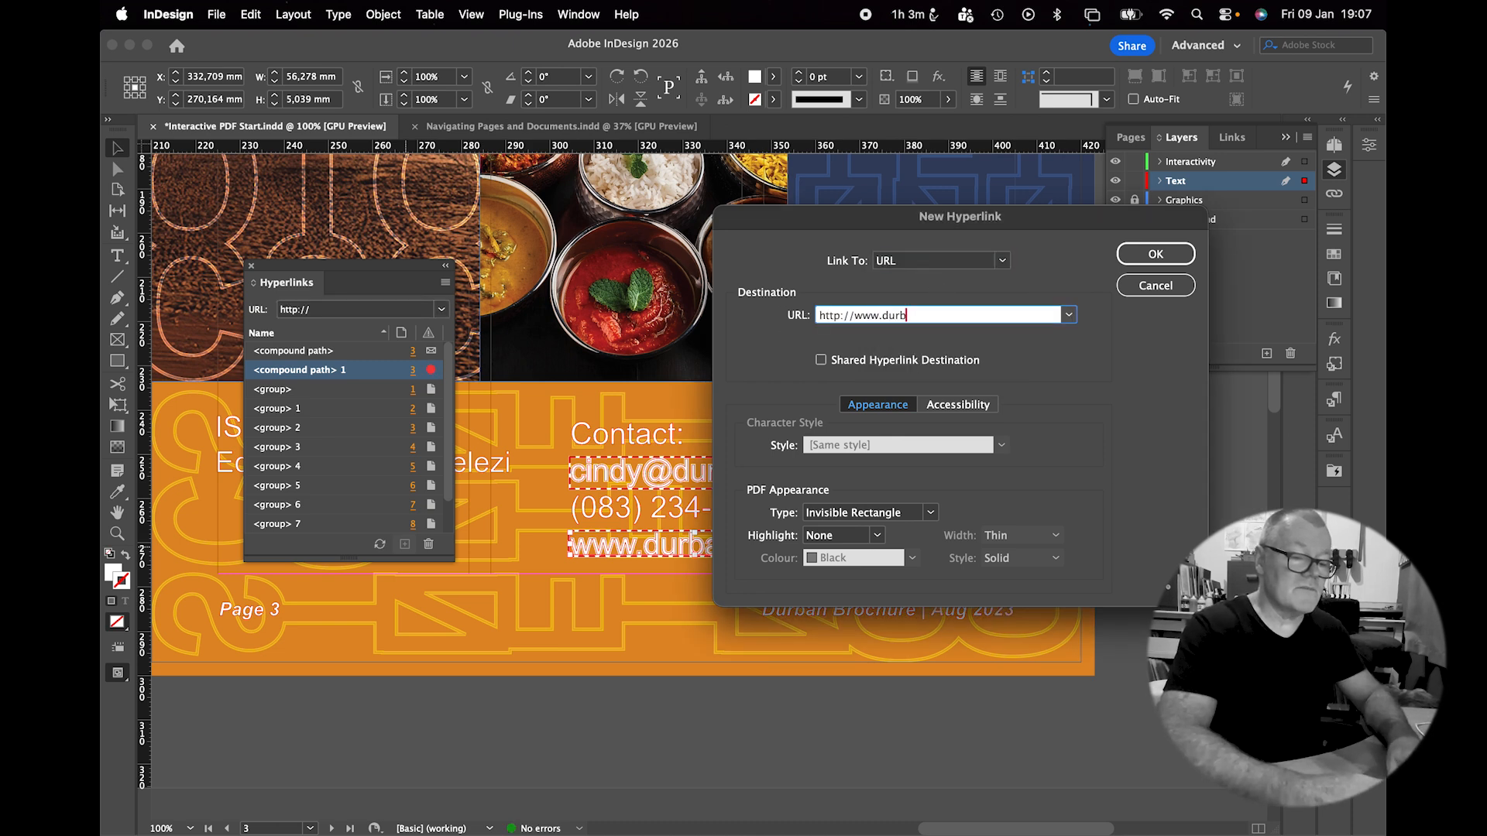
type("an.co.za")
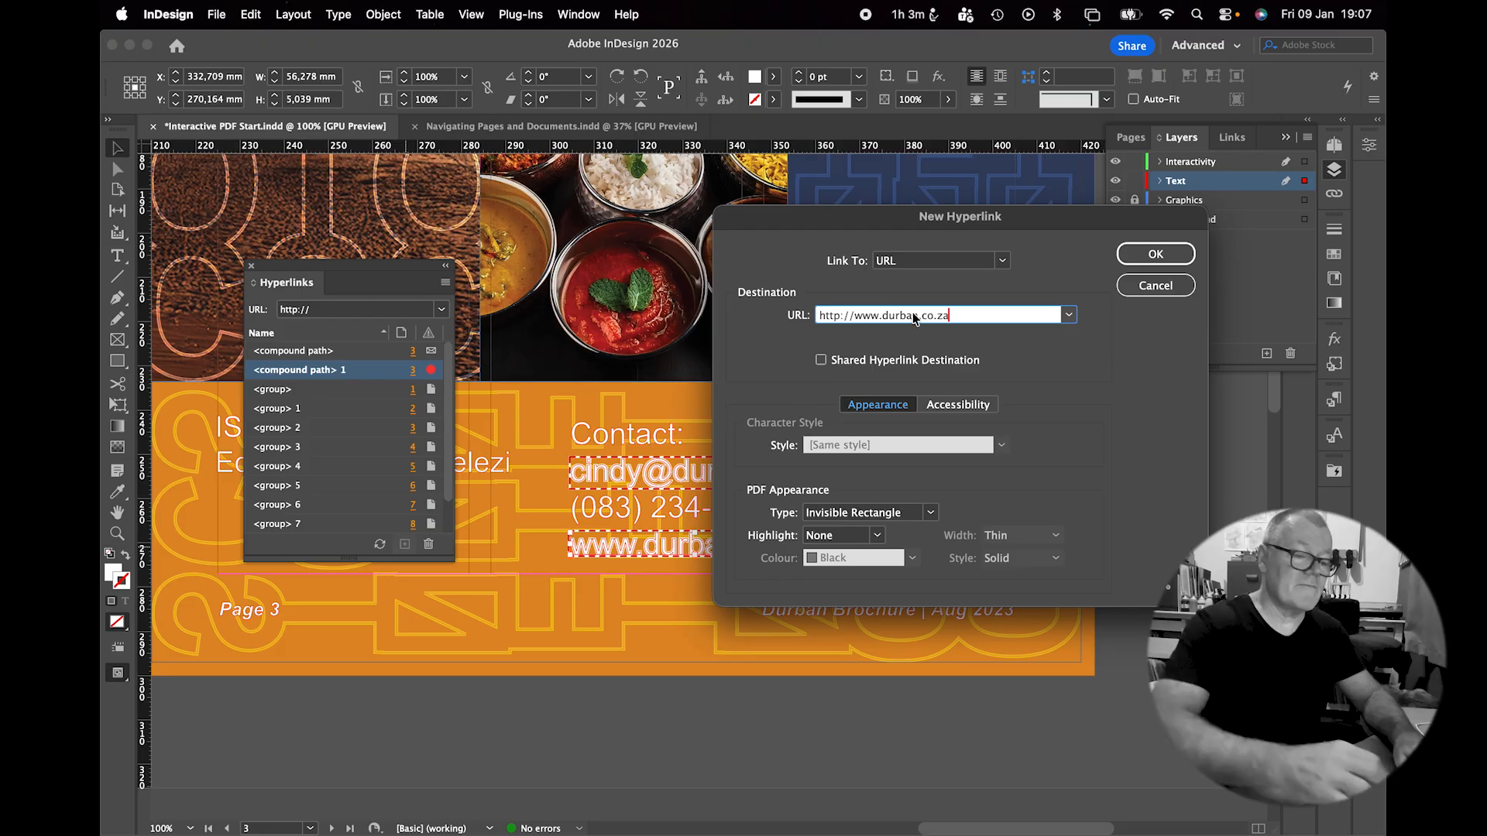
left_click(1155, 254)
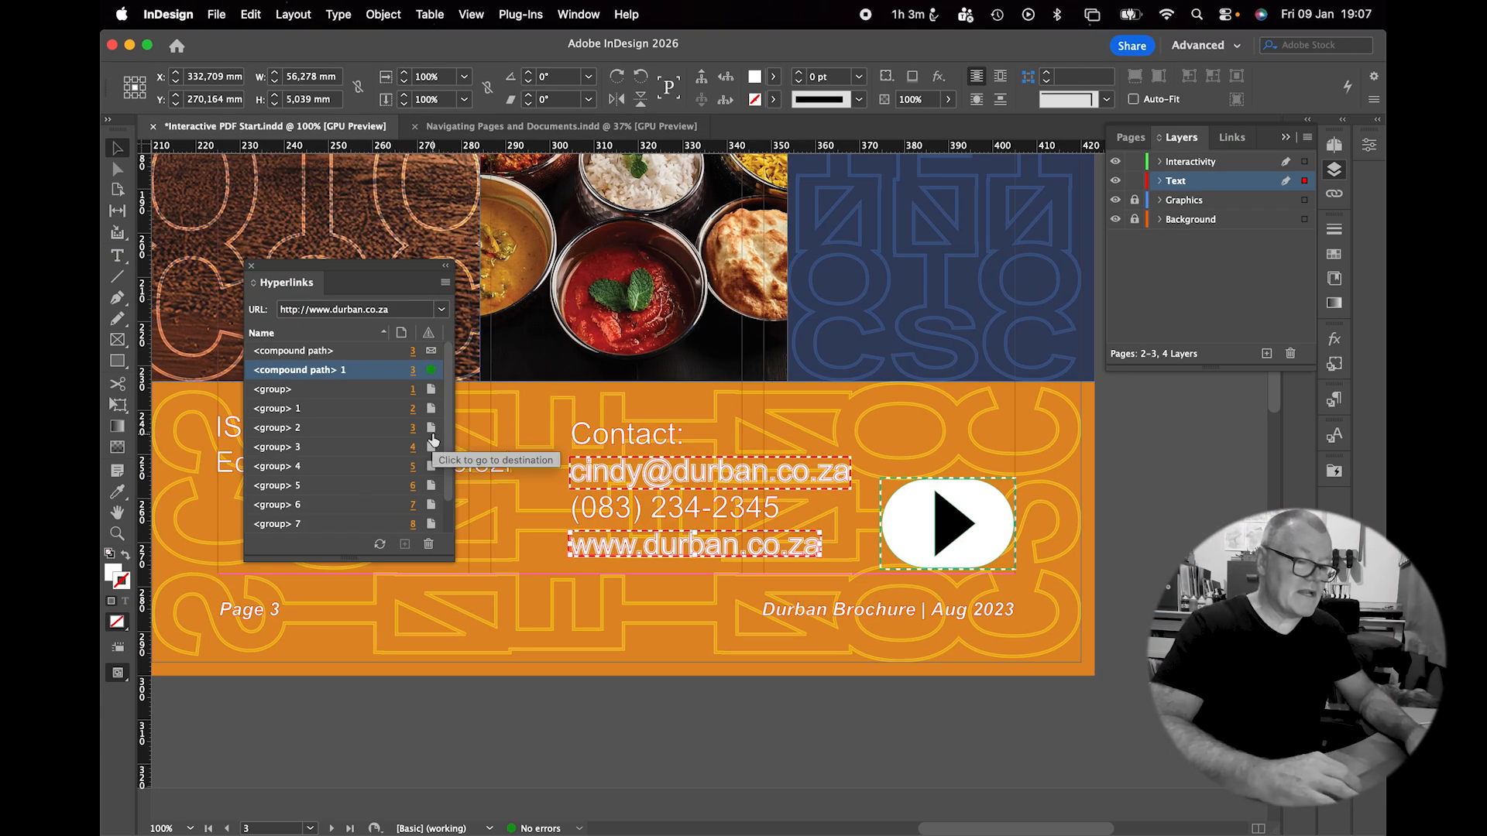
left_click(252, 266)
Delete the leftover pasteboard notes, including the BOOKMARKS FIRST note.
key("super+0")
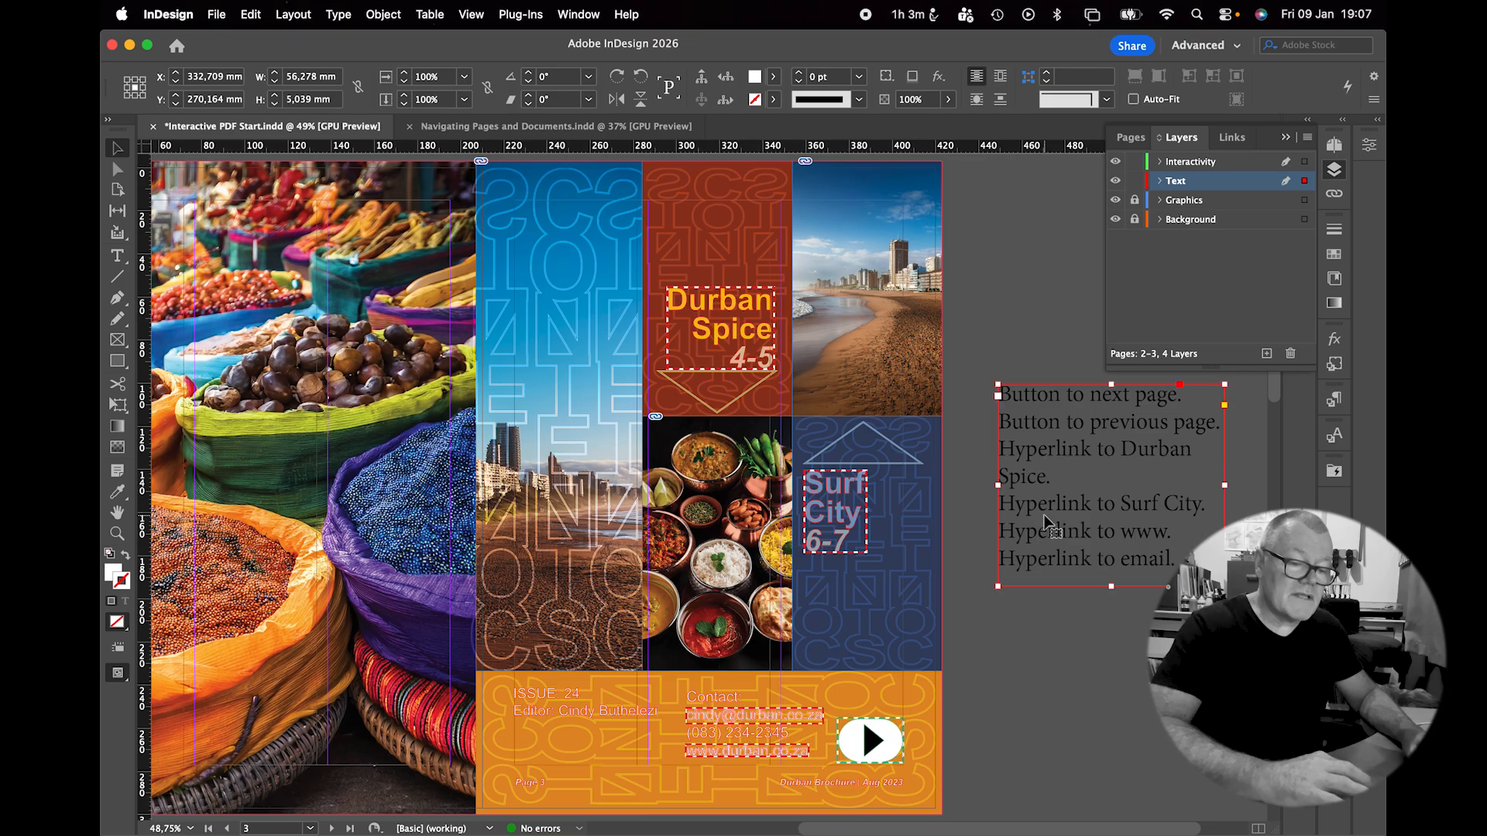
key("Delete")
key("shift+super+Page_Up")
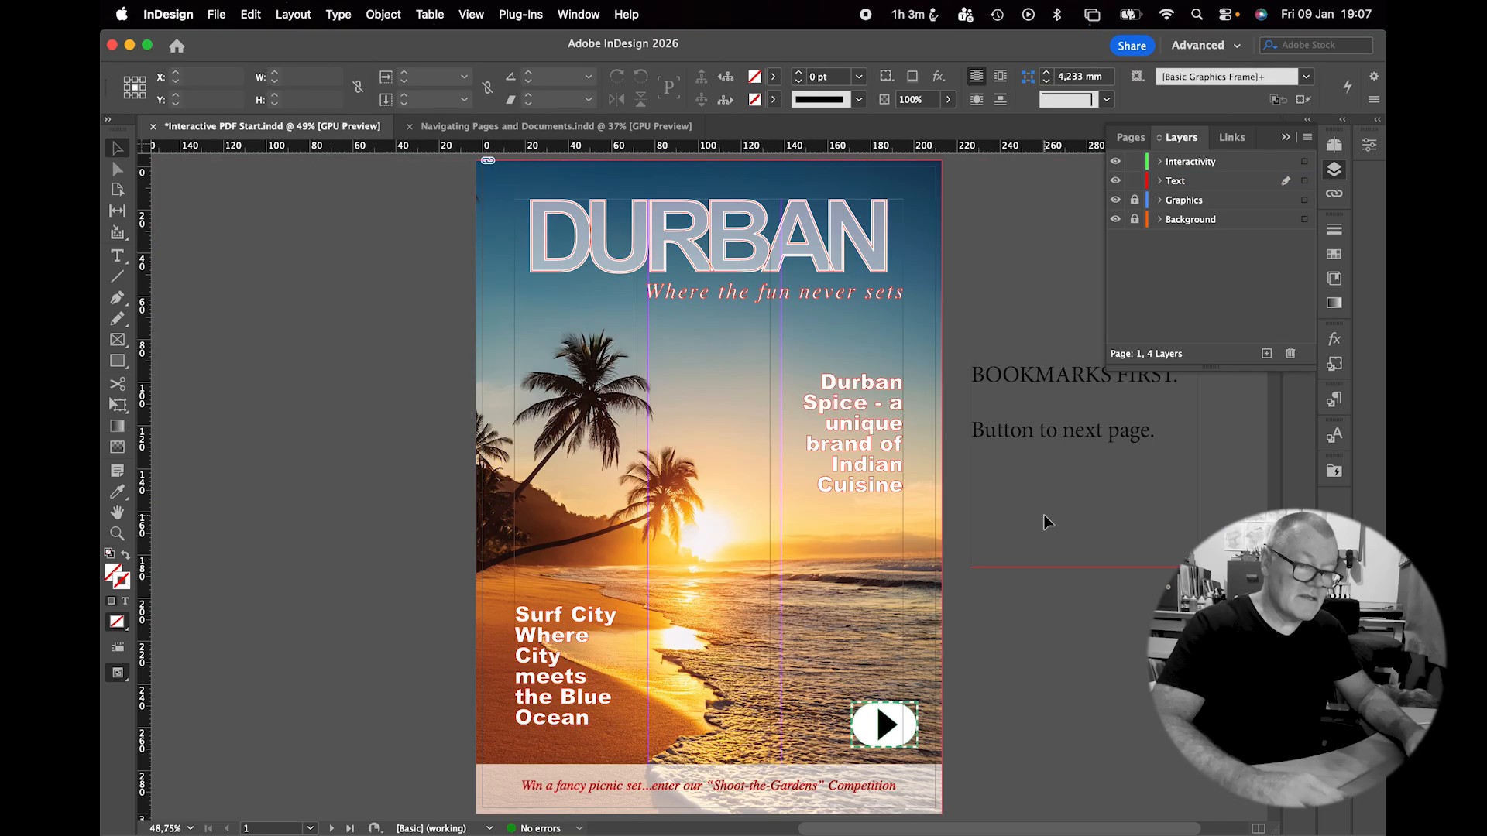
left_click(1039, 444)
key("Delete")
key("alt+Page_Down")
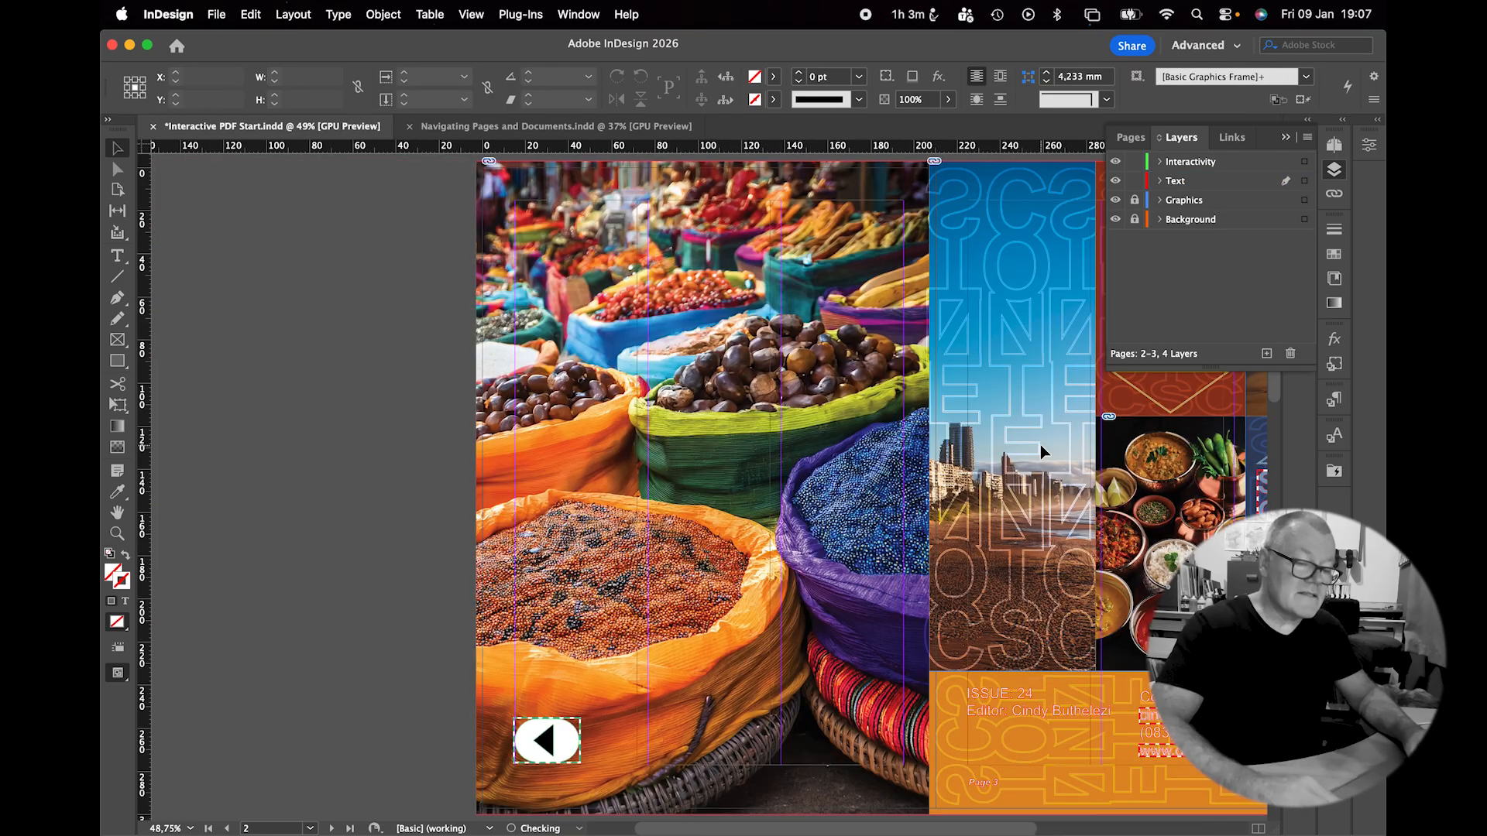
key("alt+Page_Down")
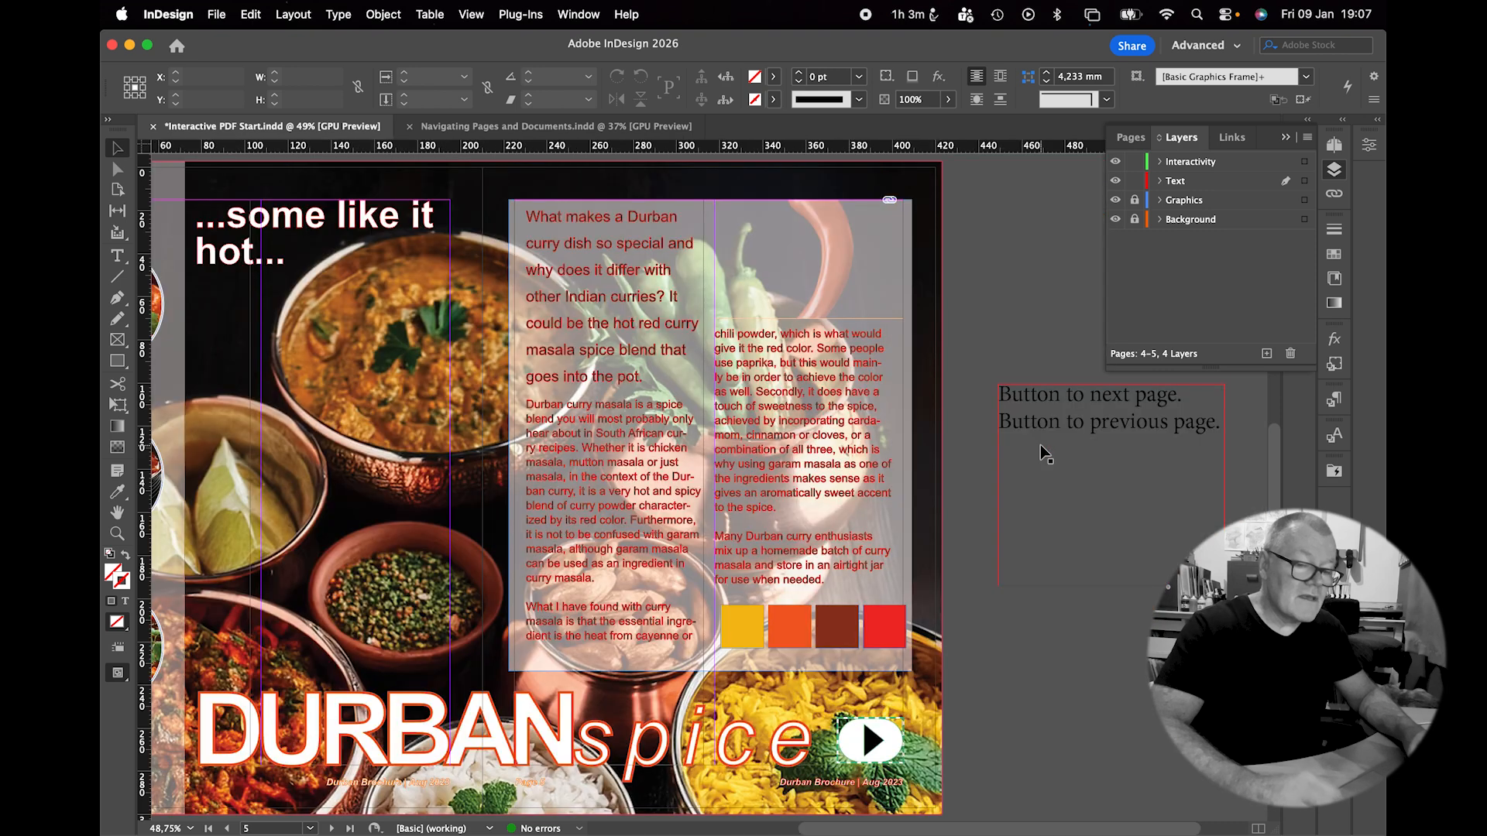
key("Delete")
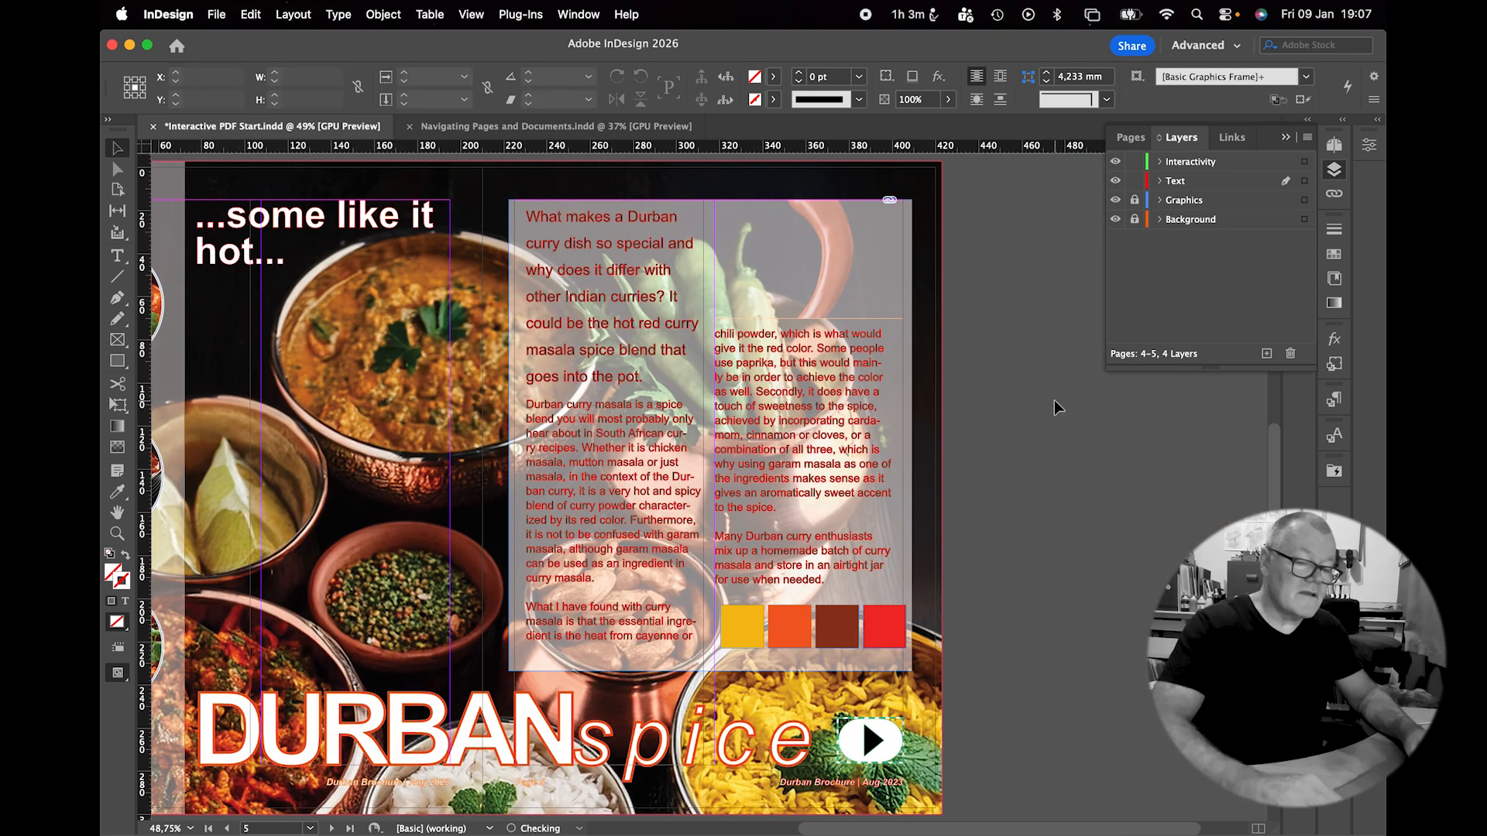
Go to the page 6–7 spread, zoom in and inspect the NAME and EMAIL form boxes.
key("alt+Page_Down")
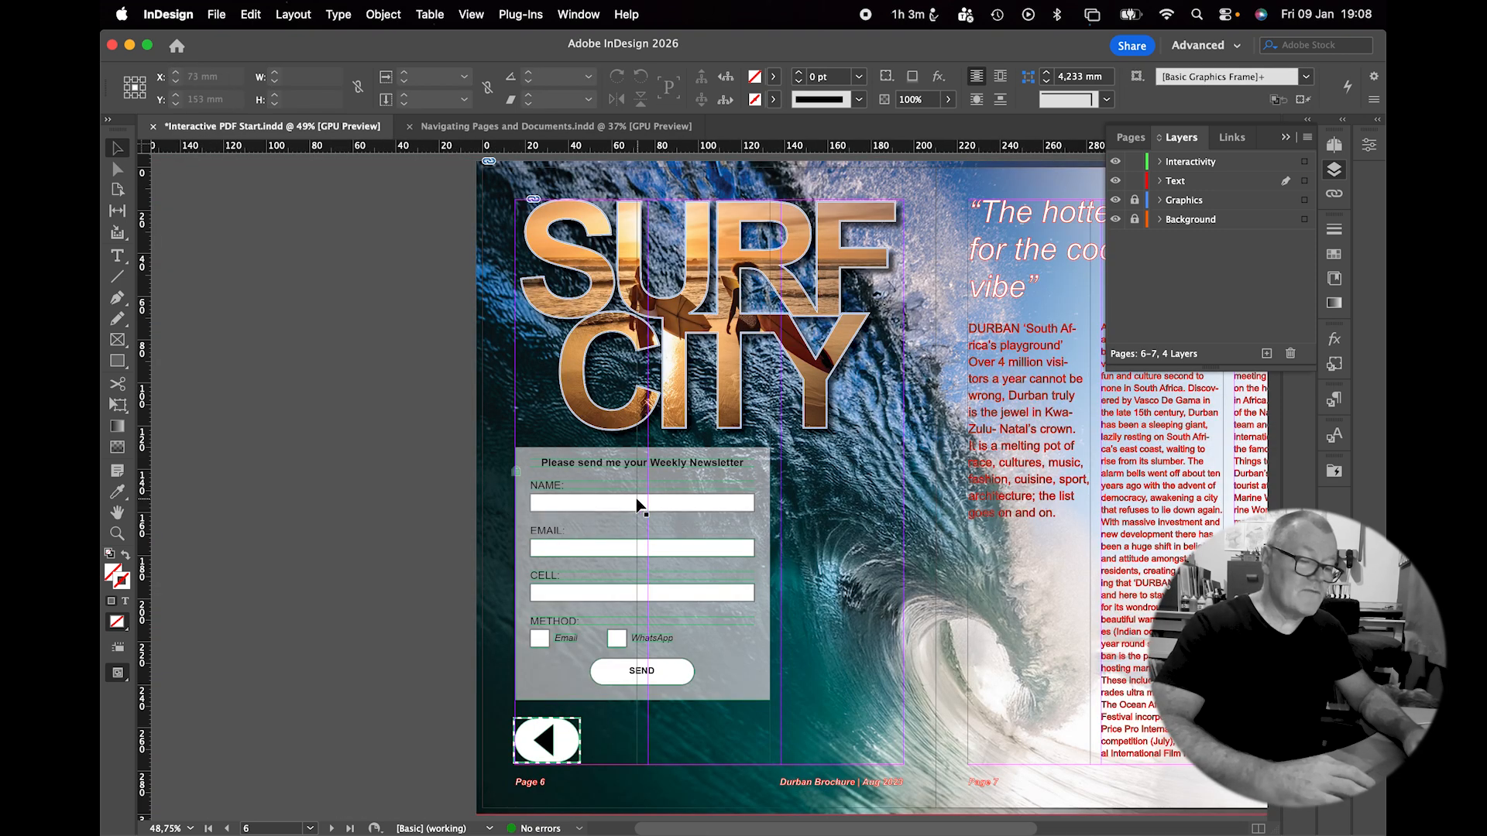
left_click(615, 505)
key("super+equal")
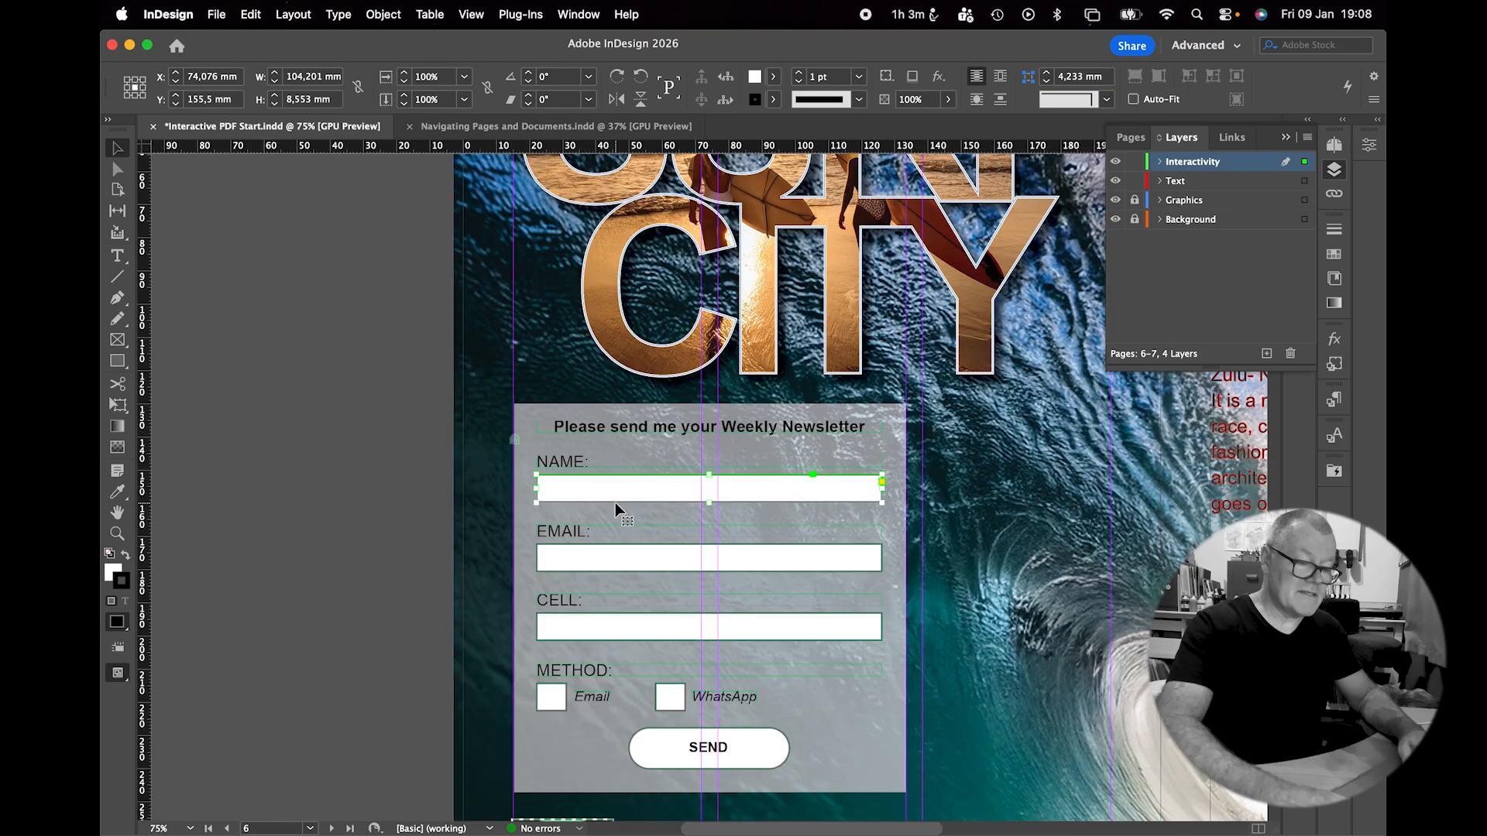
scroll(615, 503, "down", 4)
scroll(614, 503, "right", 2)
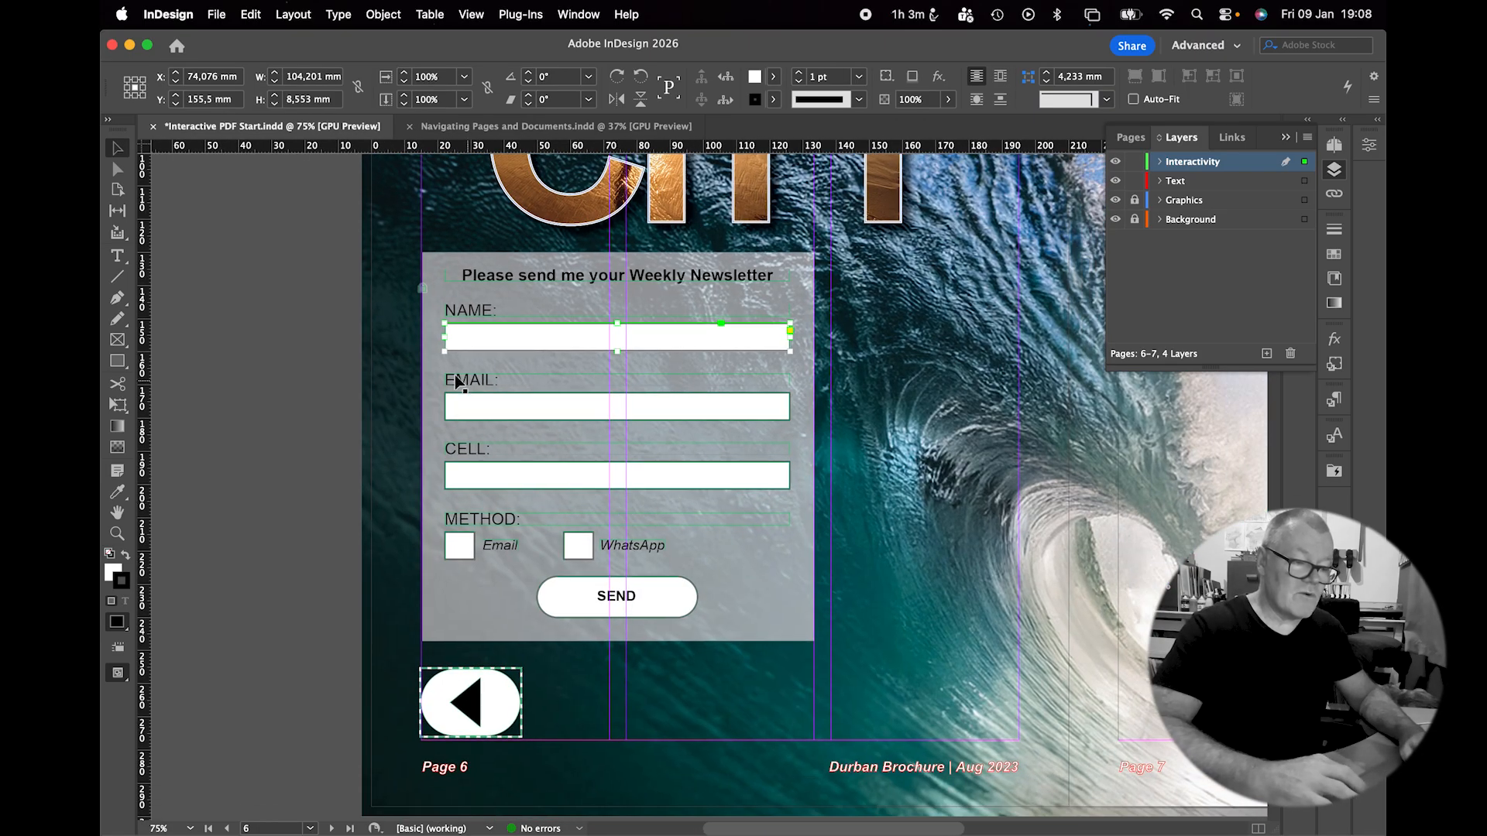
left_click(283, 402)
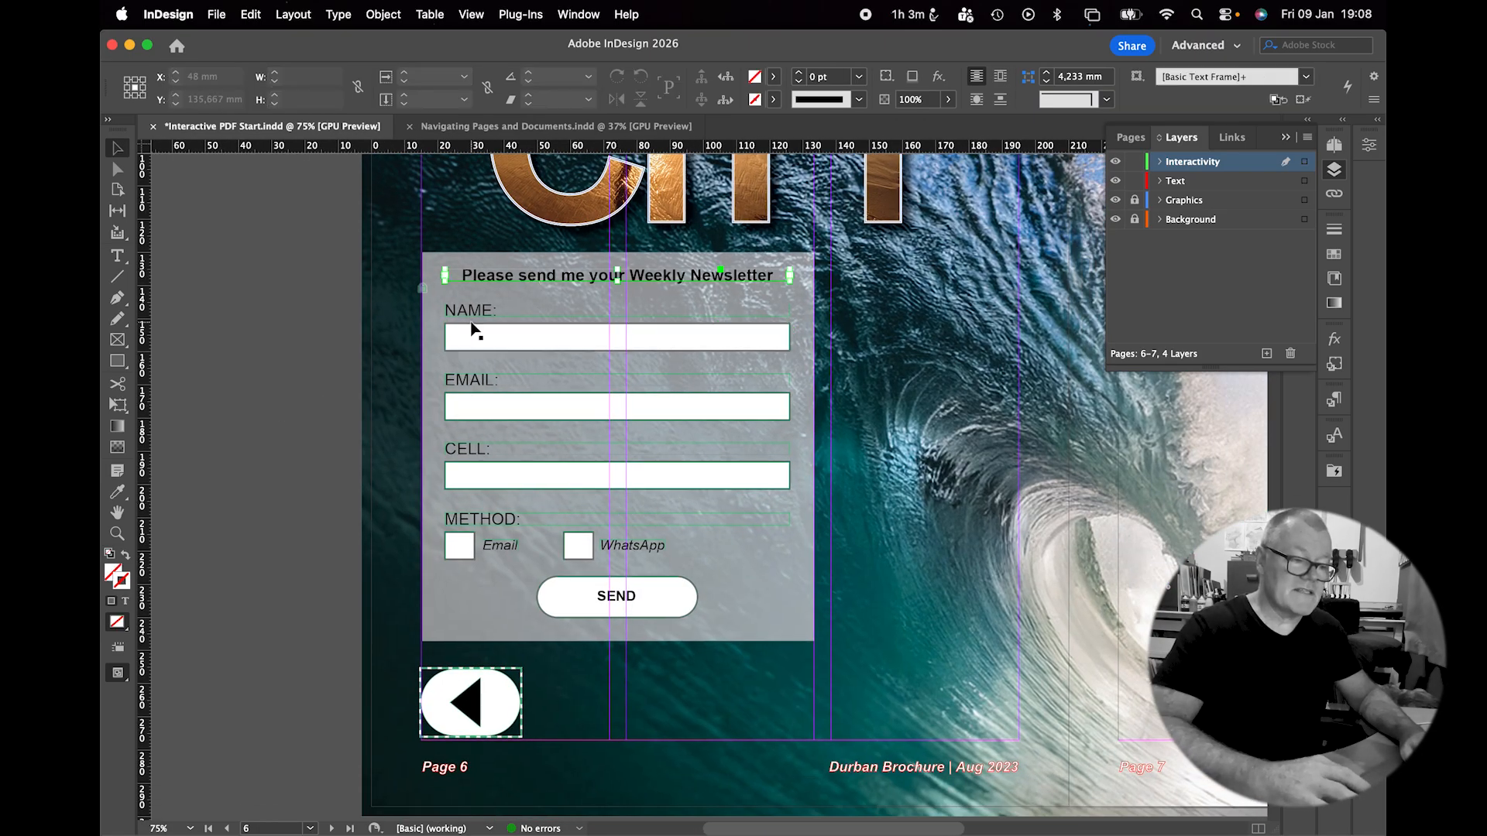
left_click(480, 342)
left_click(488, 410)
left_click(302, 509)
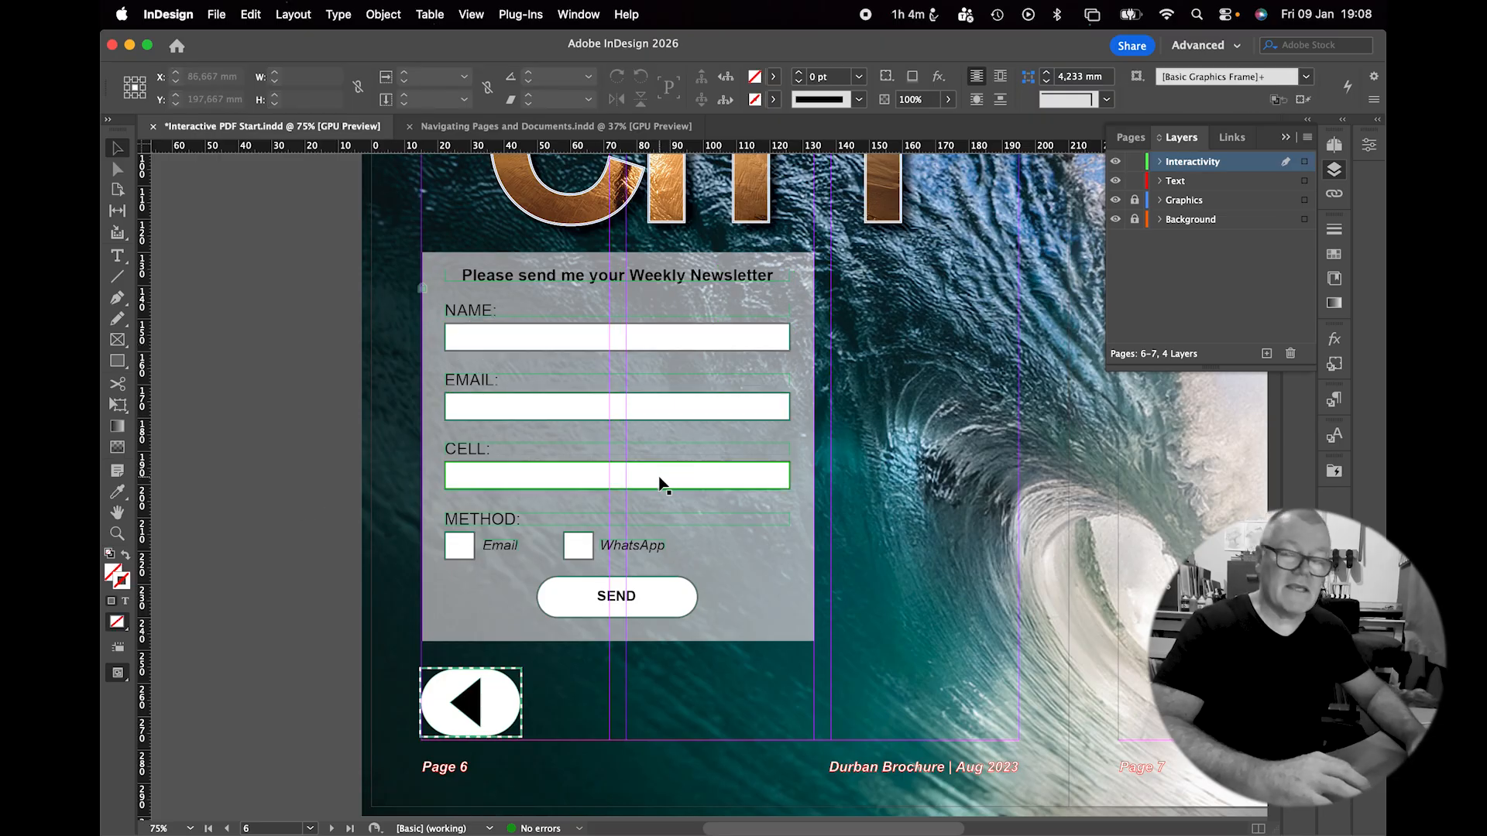
scroll(659, 484, "up", 2)
scroll(659, 484, "left", 3)
scroll(659, 484, "down", 1)
scroll(659, 484, "left", 1)
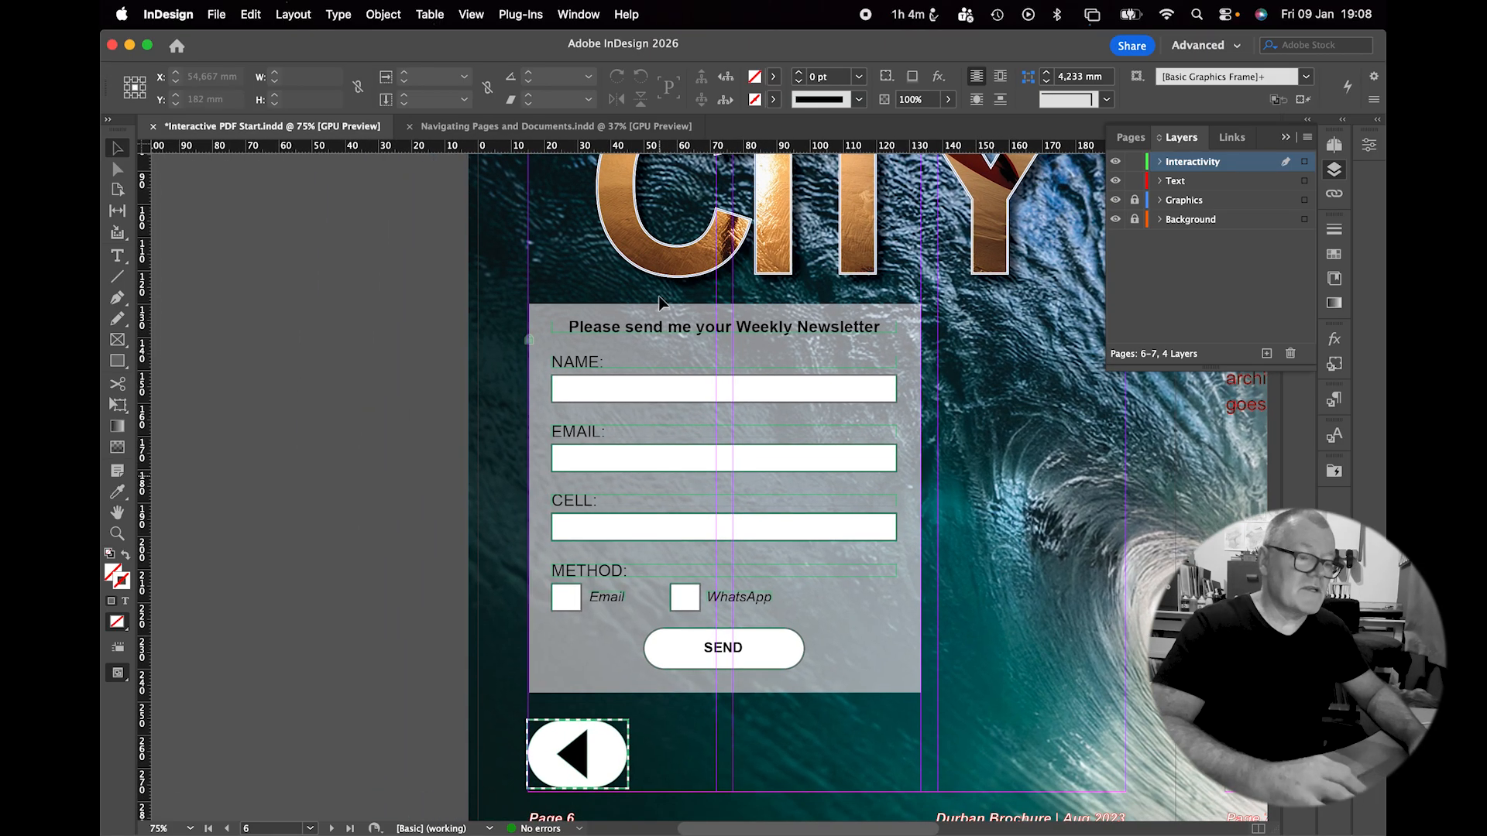
Open the Buttons and Forms panel and make the NAME box a Text Field.
left_click(586, 9)
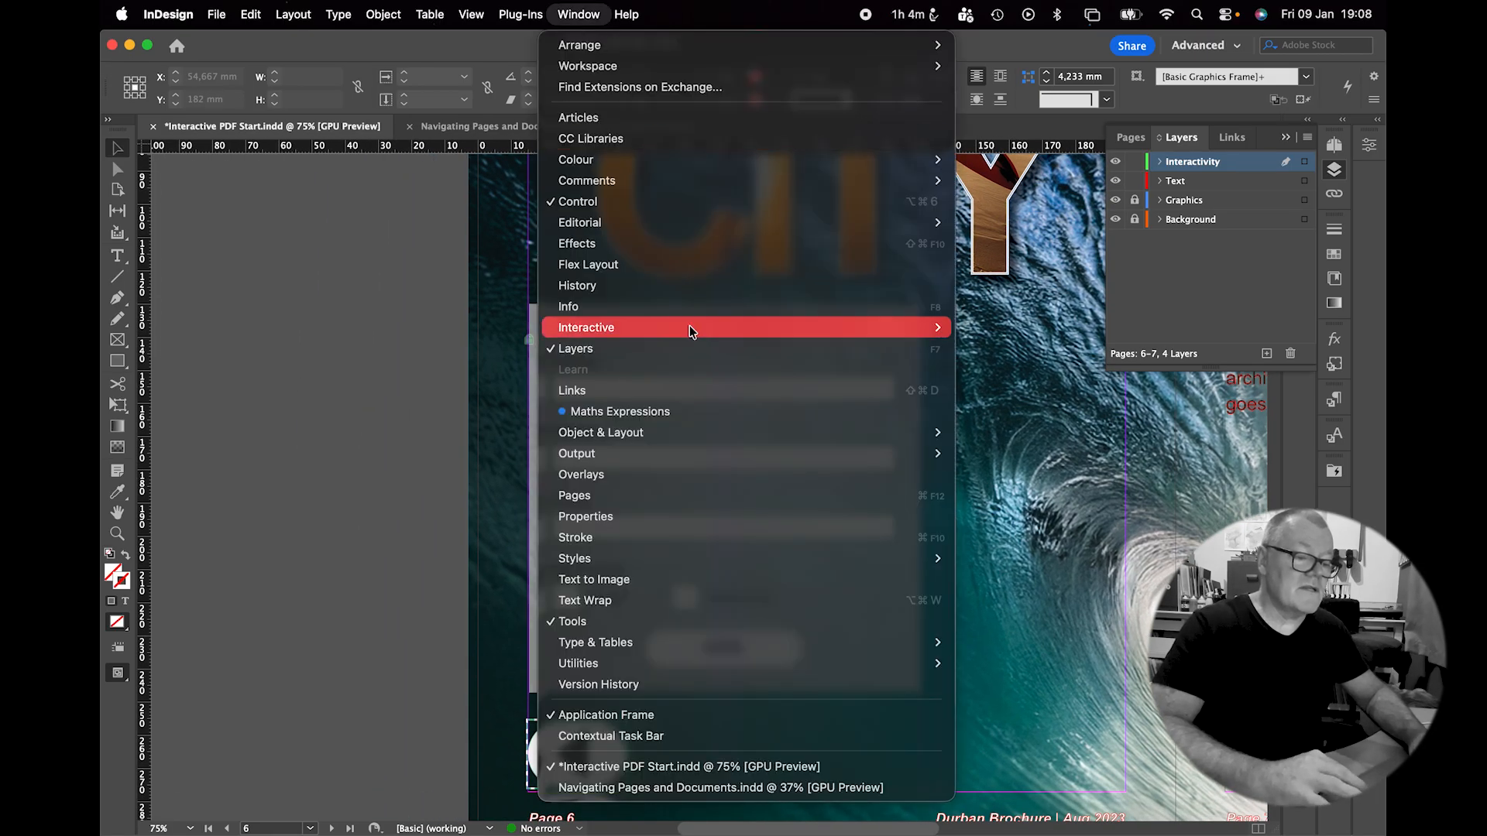
mouse_move(734, 327)
left_click(1015, 369)
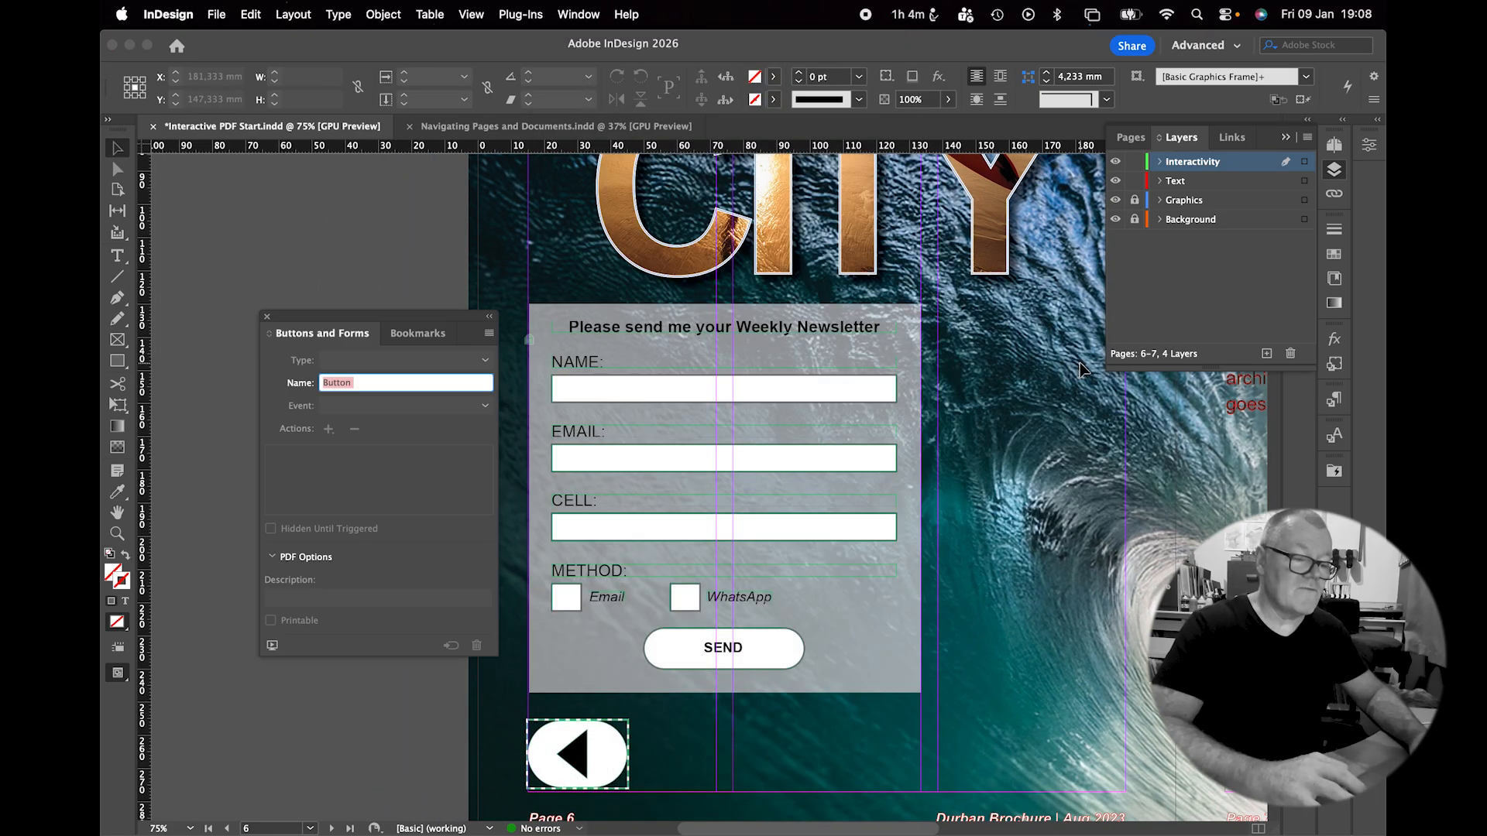
left_click_drag(384, 321, 337, 316)
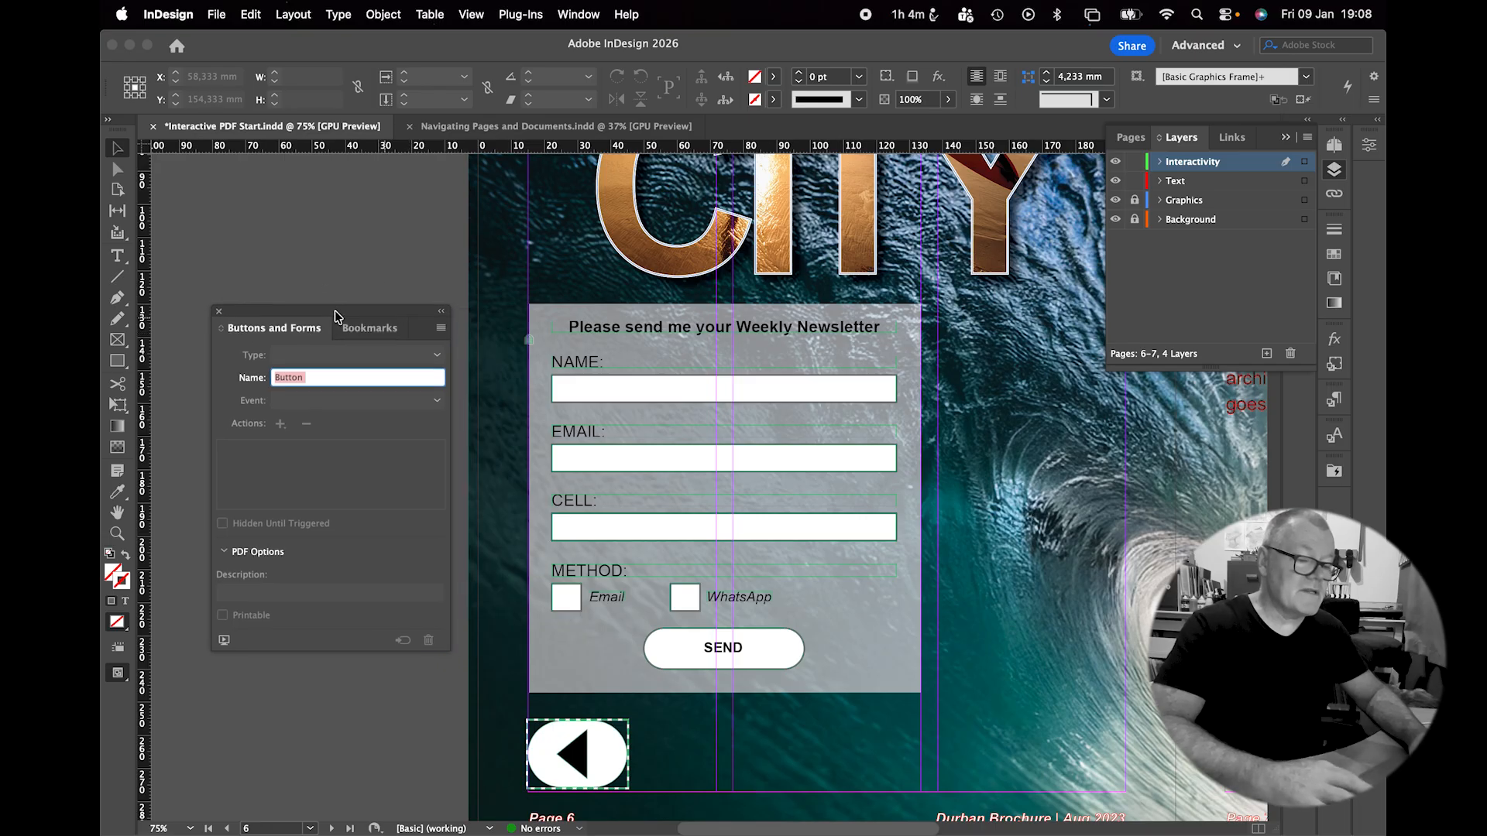
left_click(619, 399)
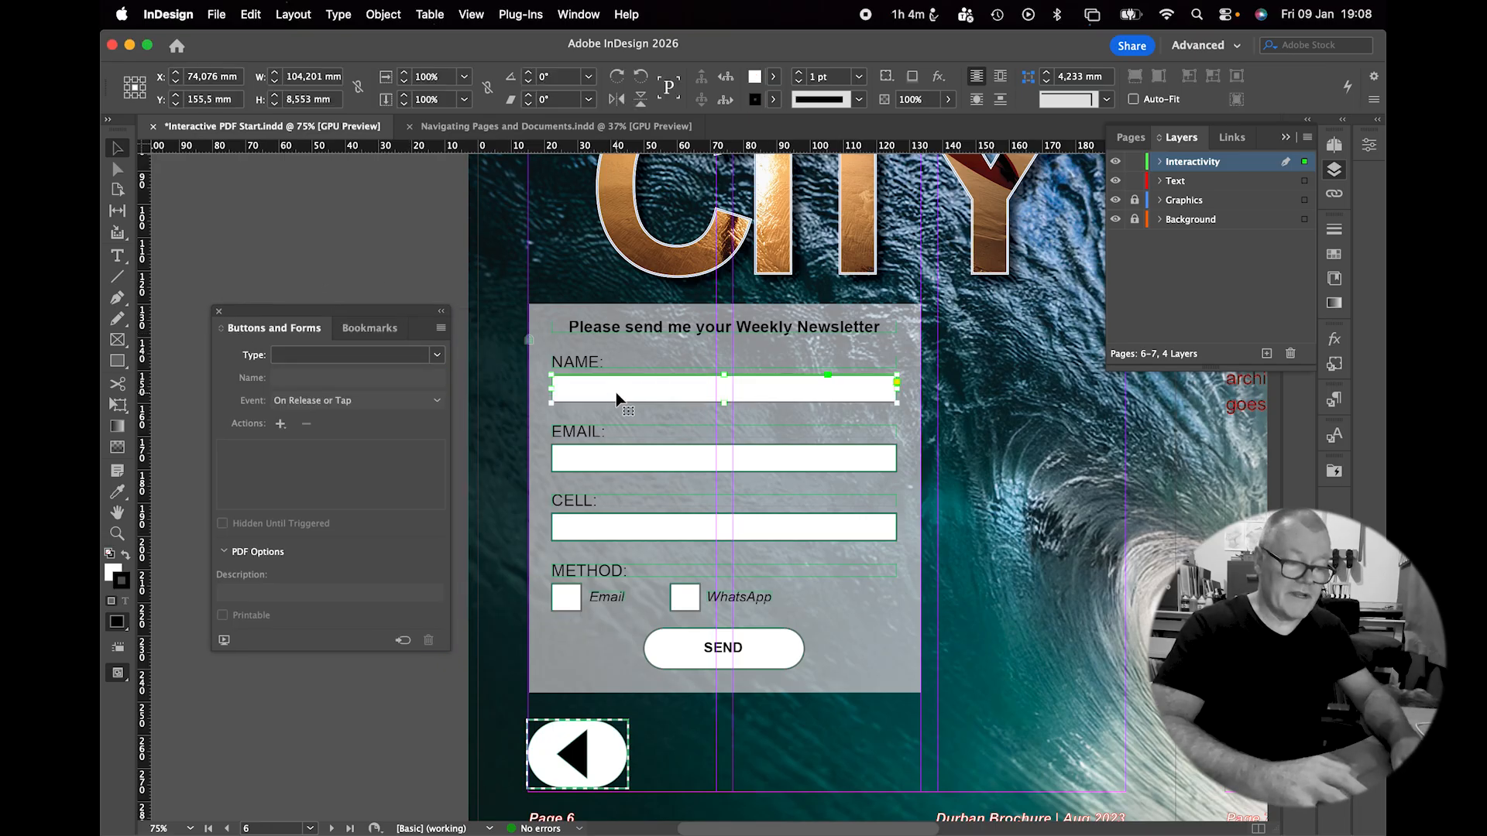
left_click(438, 357)
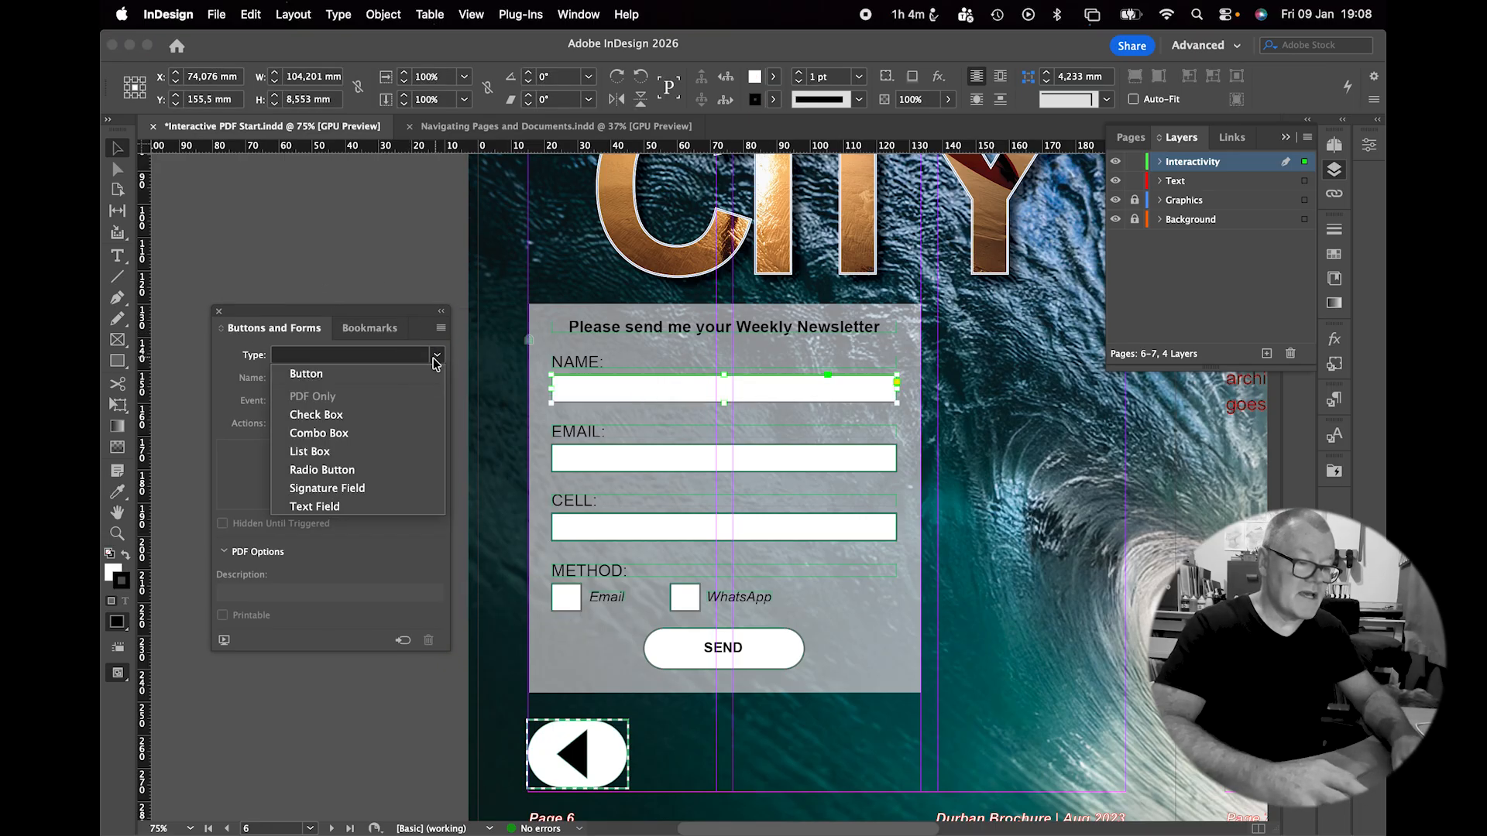
left_click(352, 504)
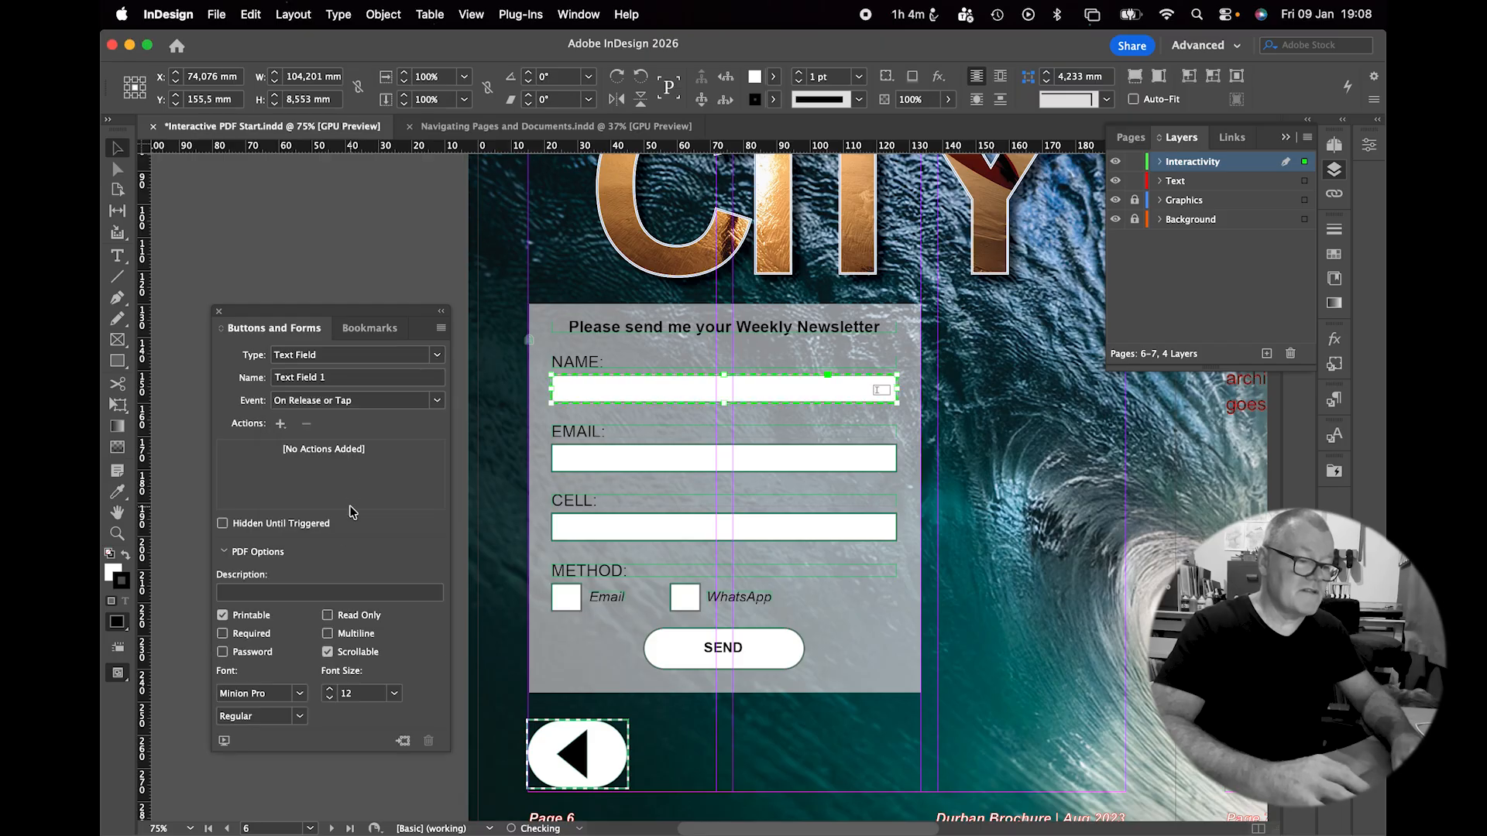
Name the field 'Name' and give it the description 'Your Name'.
left_click(311, 379)
type("Name")
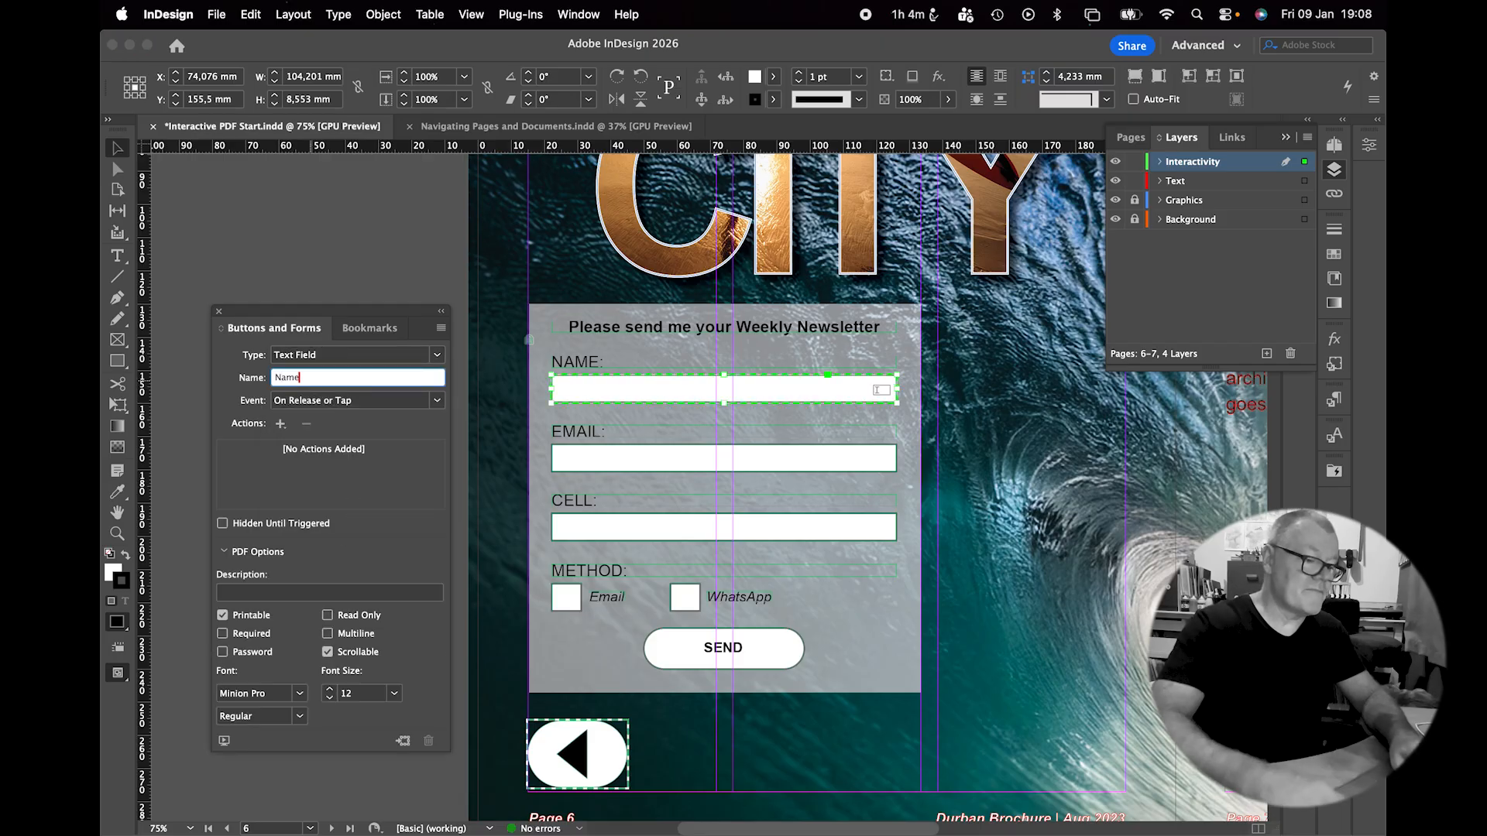
key("Return")
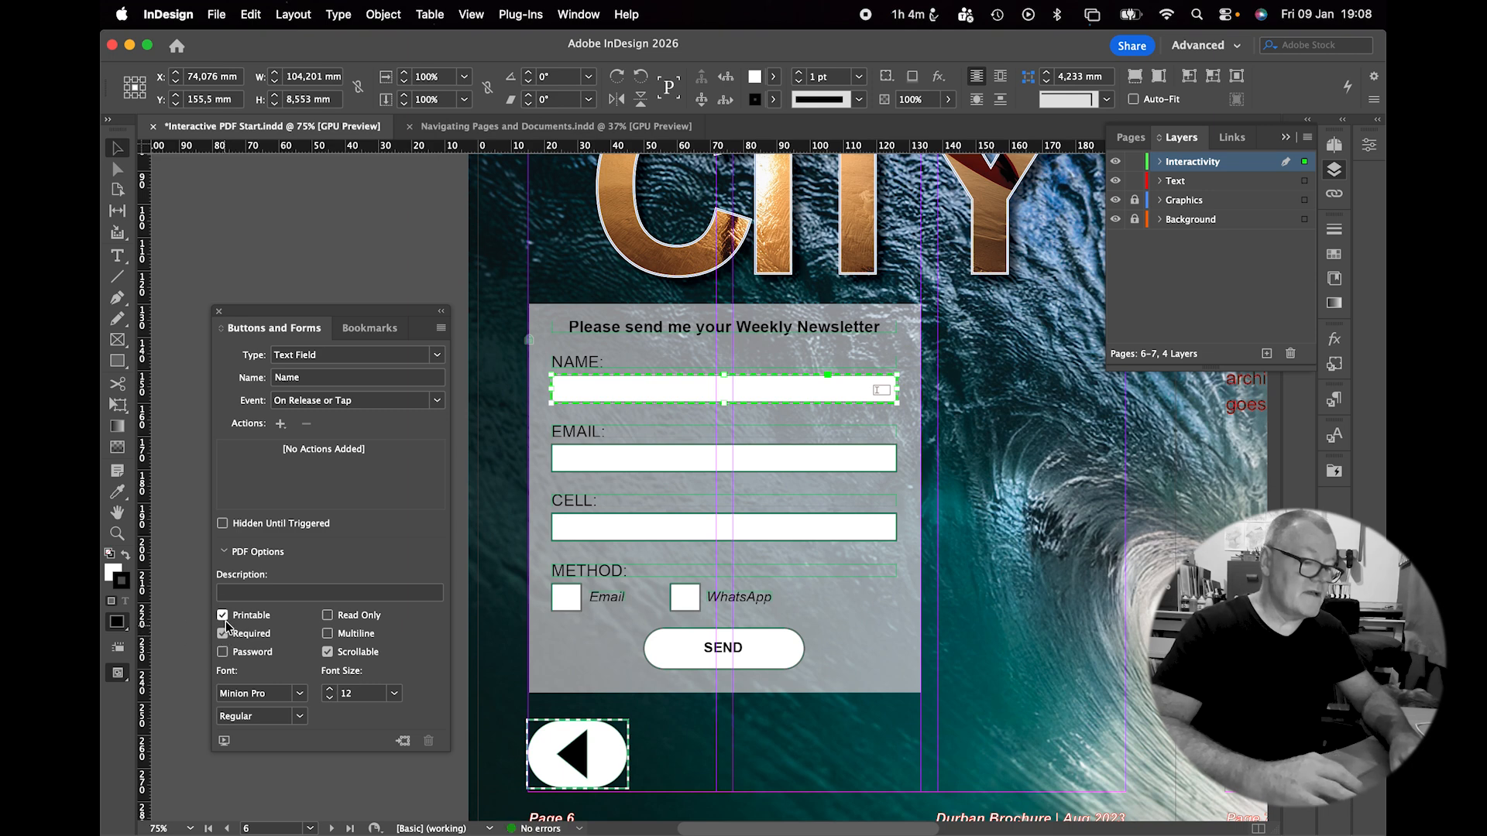
left_click(248, 593)
type("Yo")
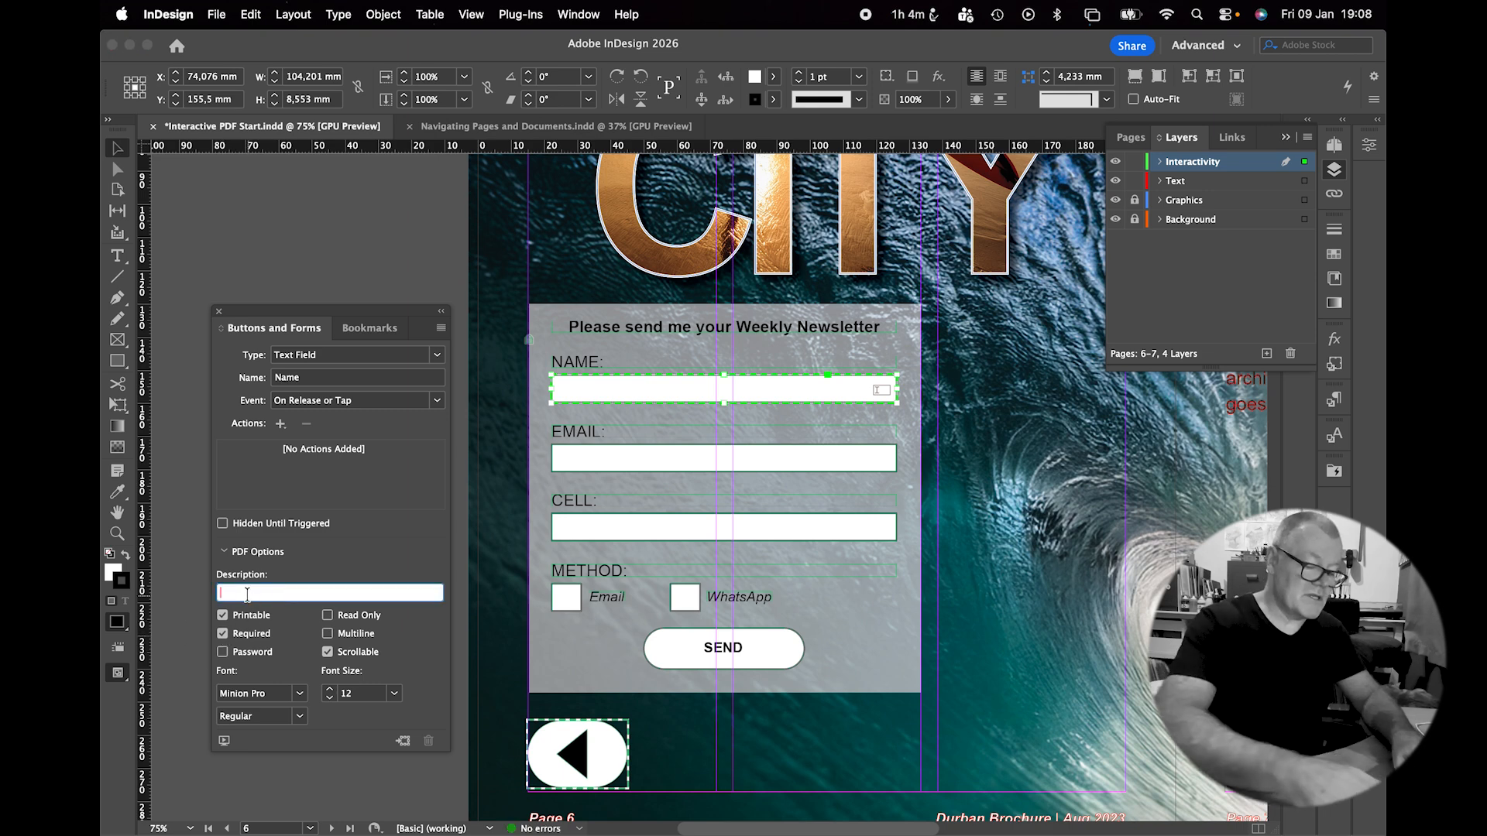
type("ur Name")
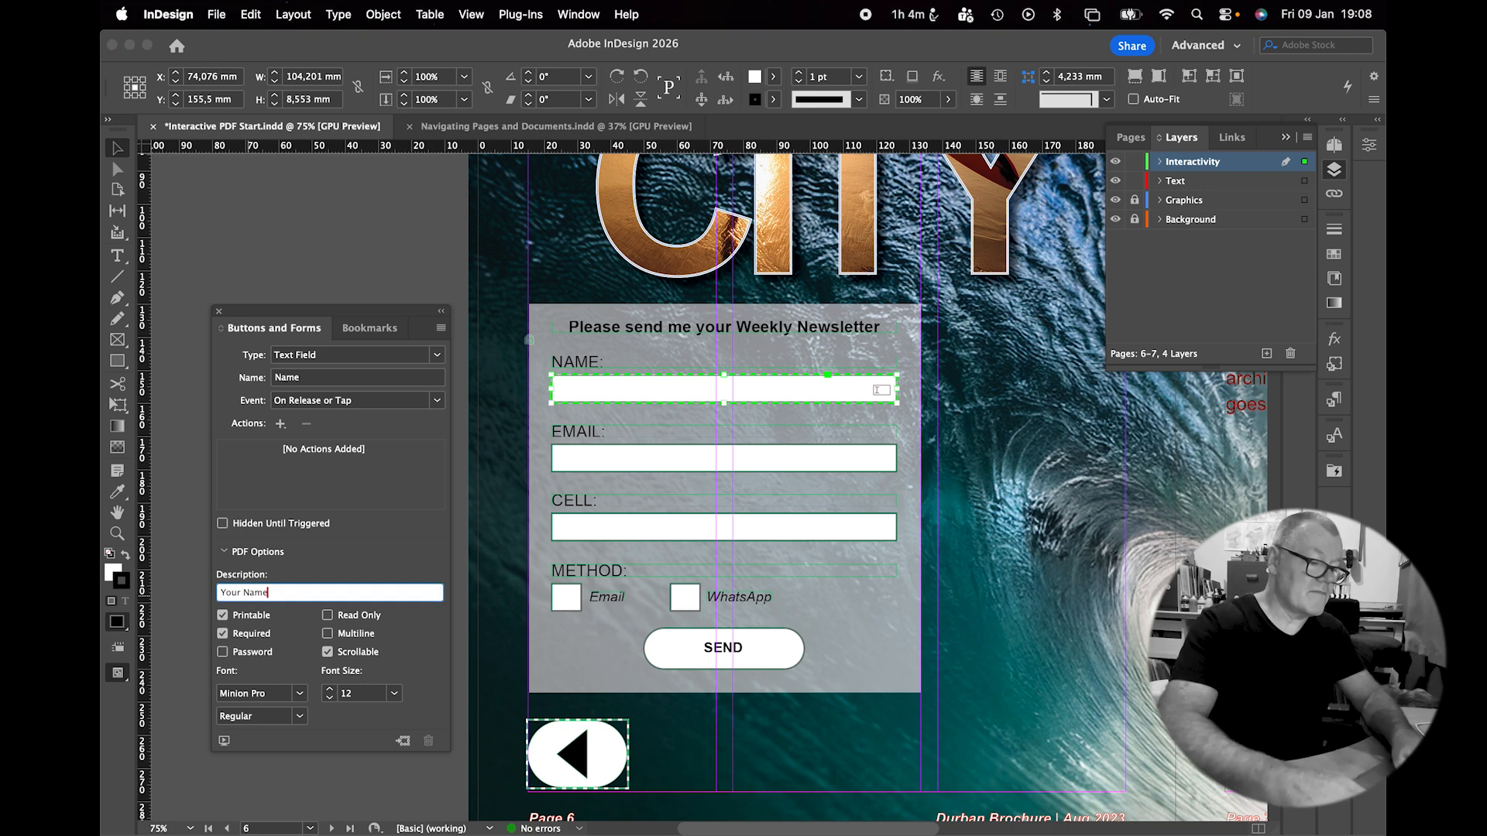
key("Return")
Make the EMAIL box a text field named Email.
left_click(596, 465)
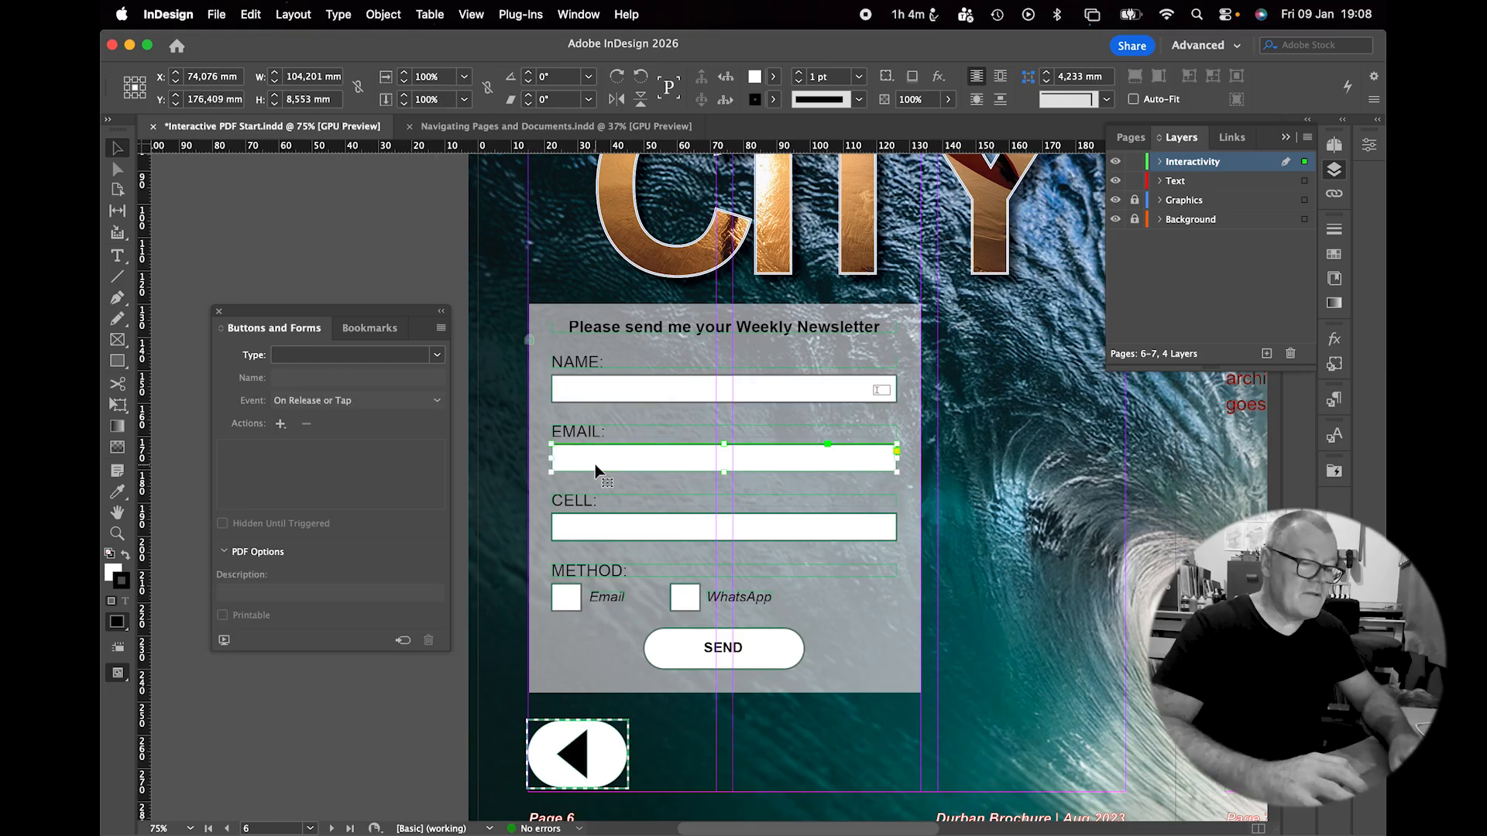
left_click(436, 354)
left_click(361, 500)
left_click(356, 378)
type("Em")
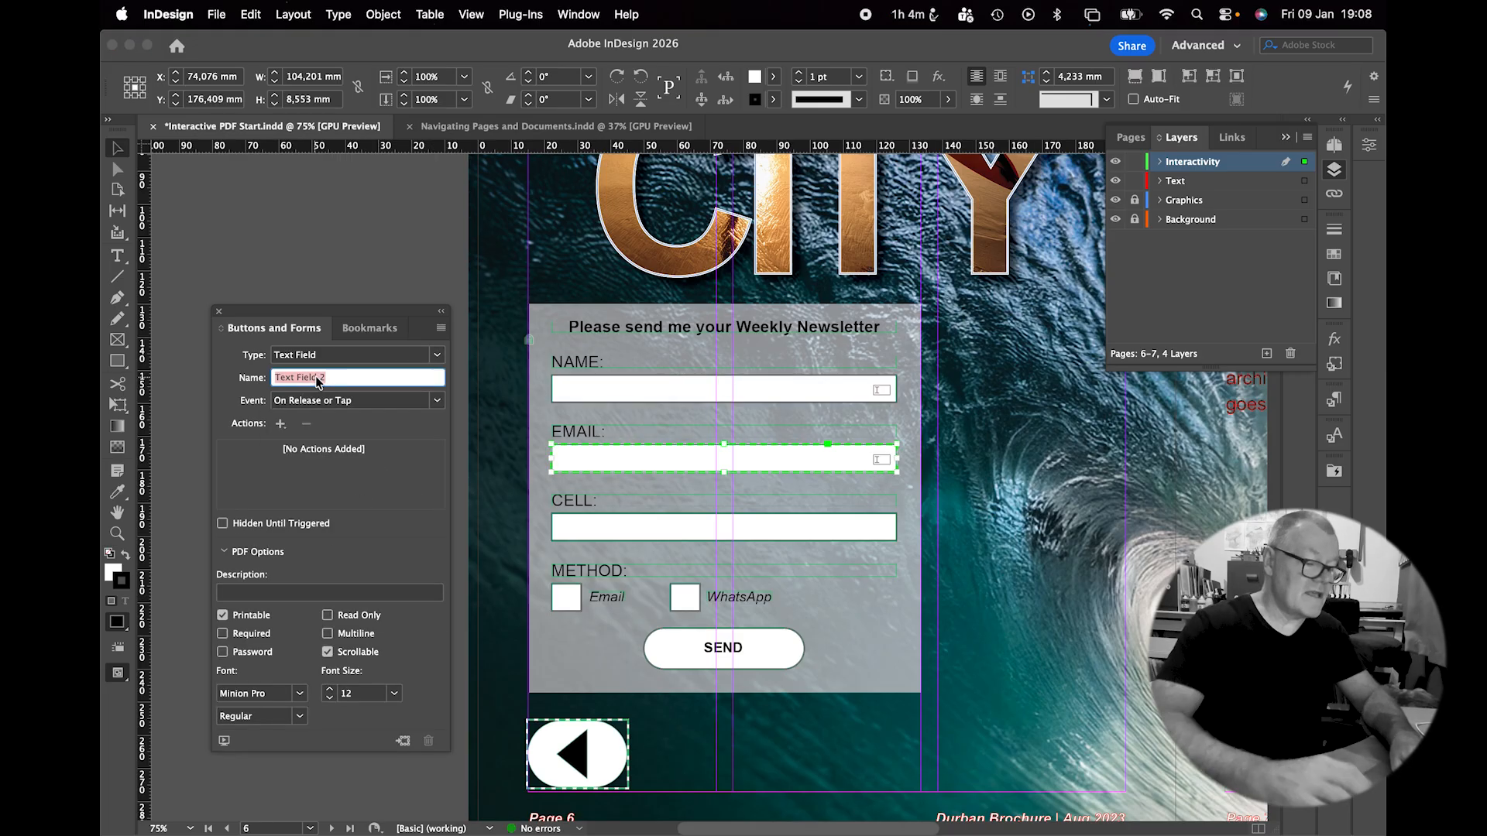
type("ail")
key("Return")
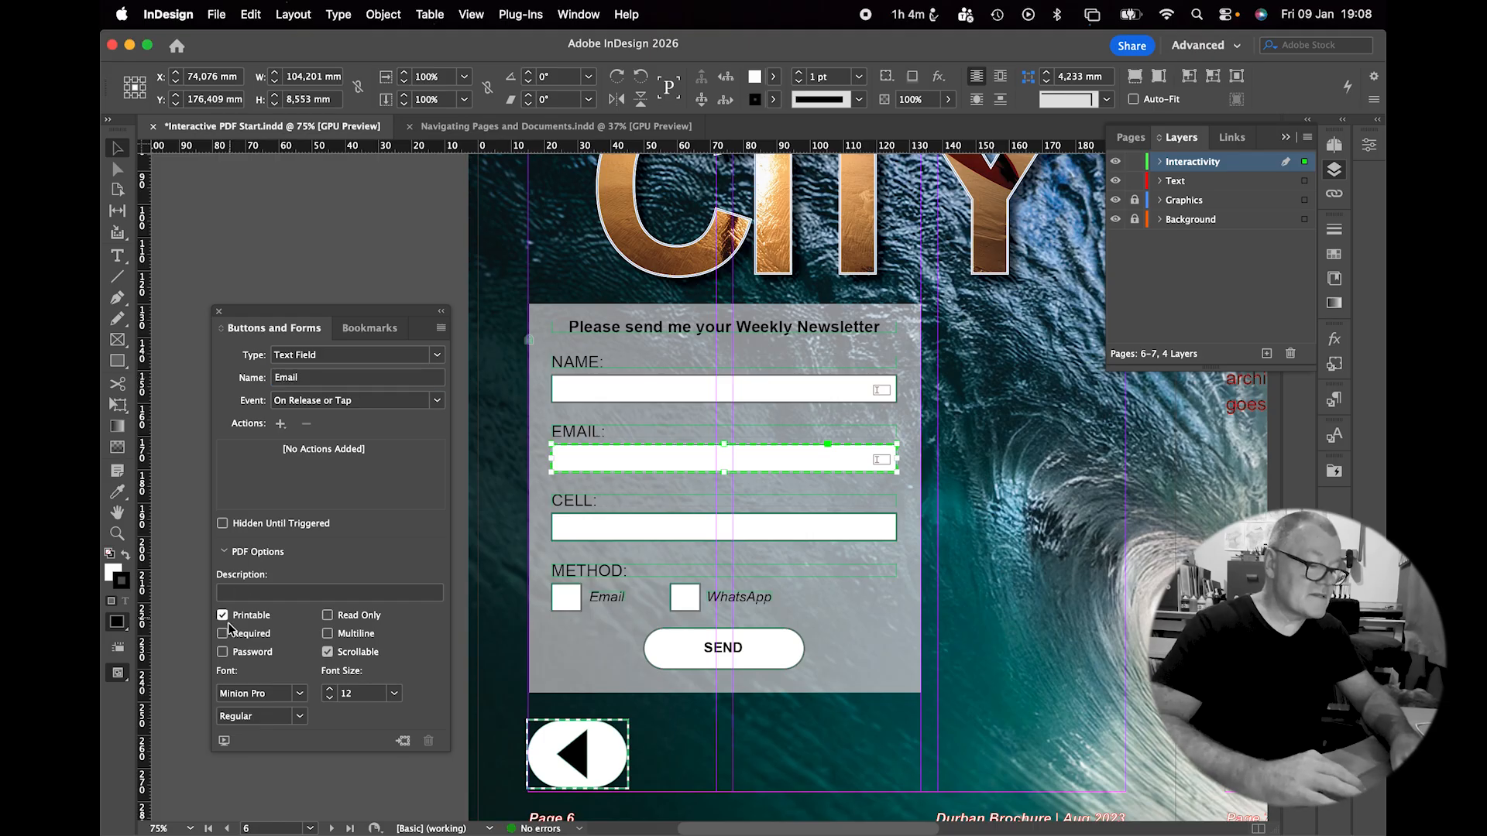
Make the CELL box a text field named Cell.
left_click(590, 526)
left_click(432, 354)
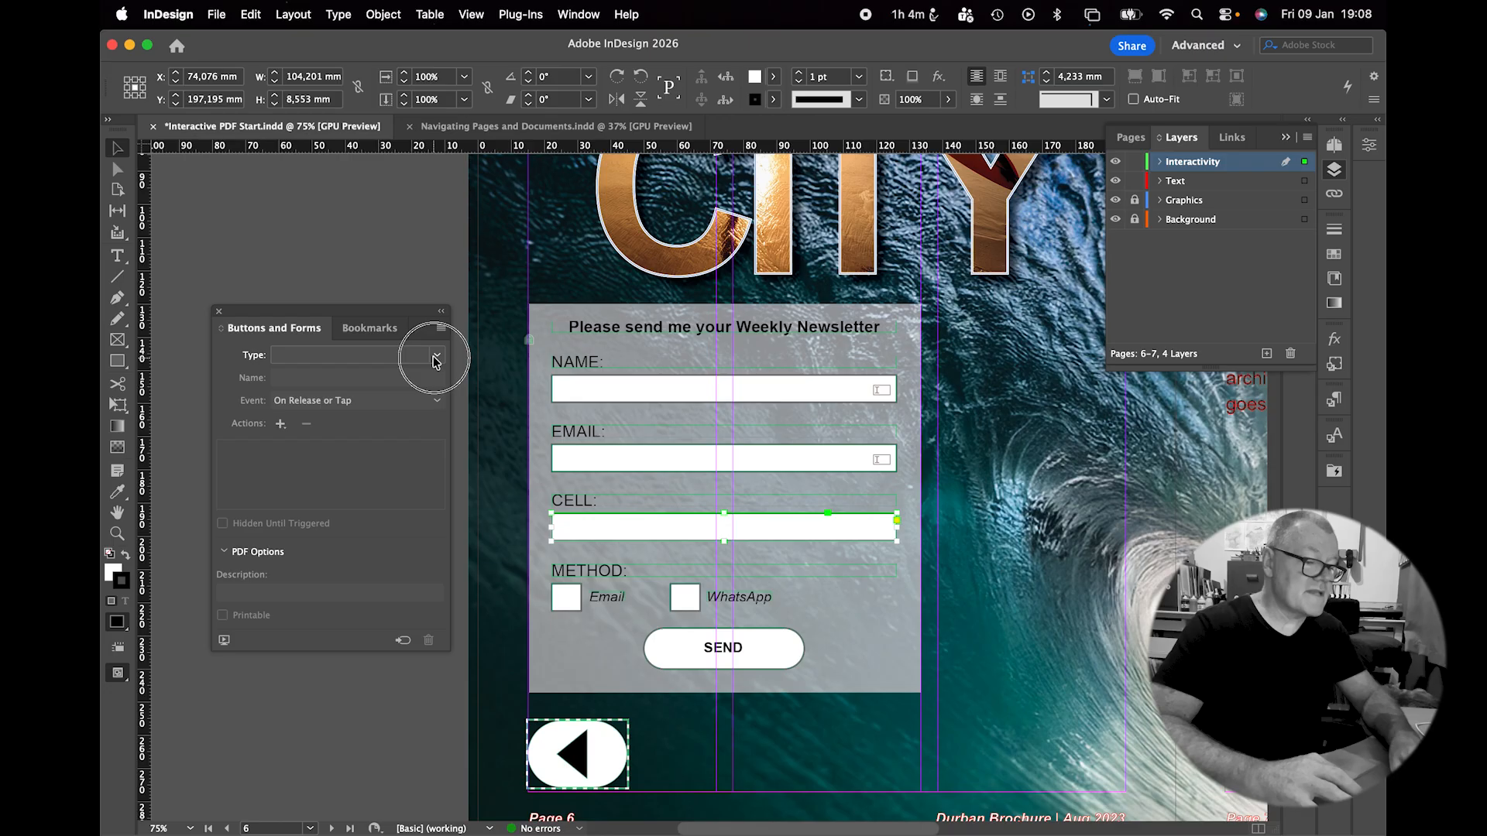
left_click(343, 508)
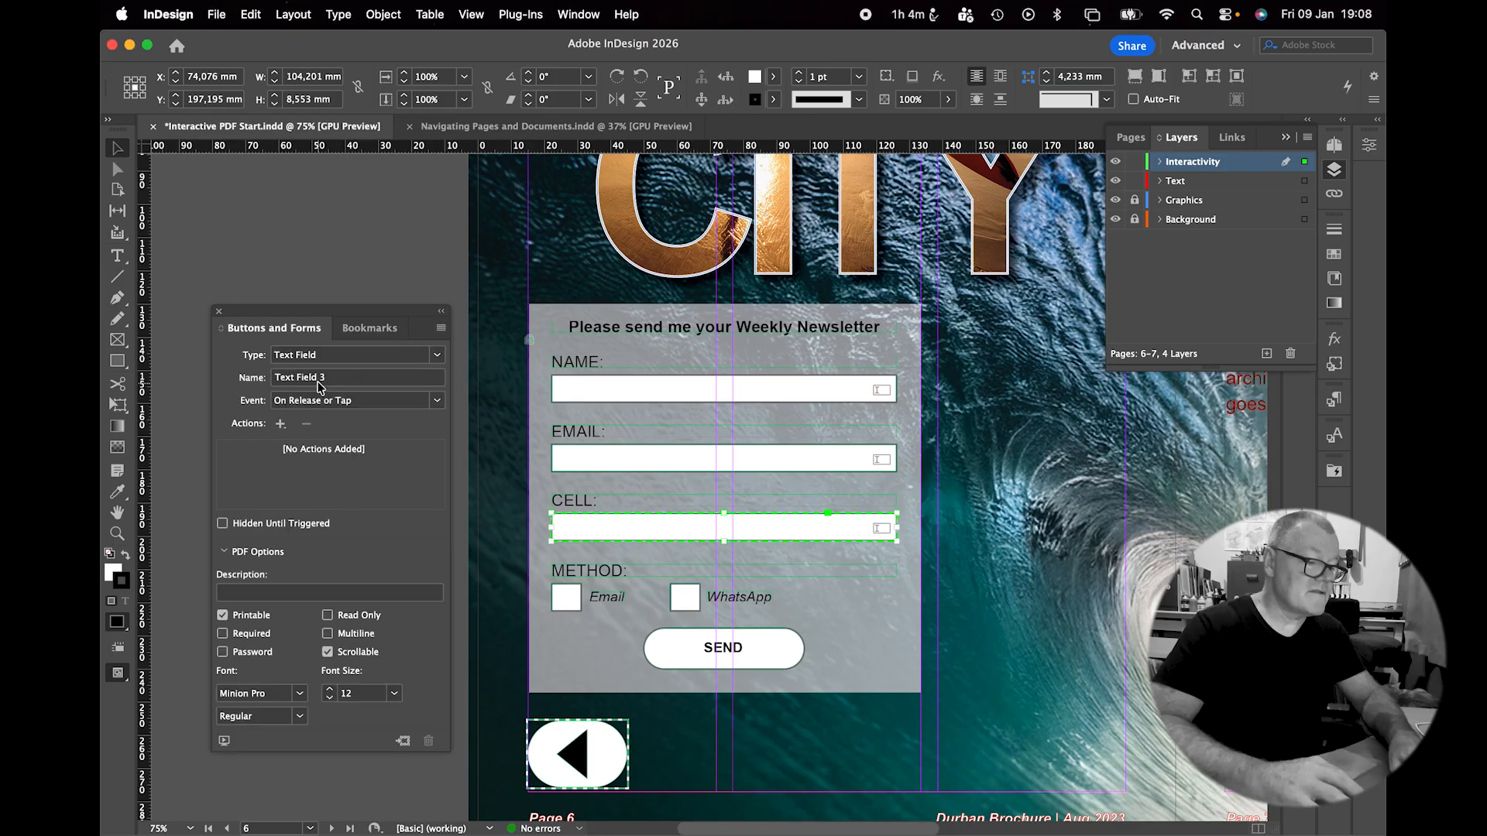
left_click(357, 377)
type("Cell")
key("Return")
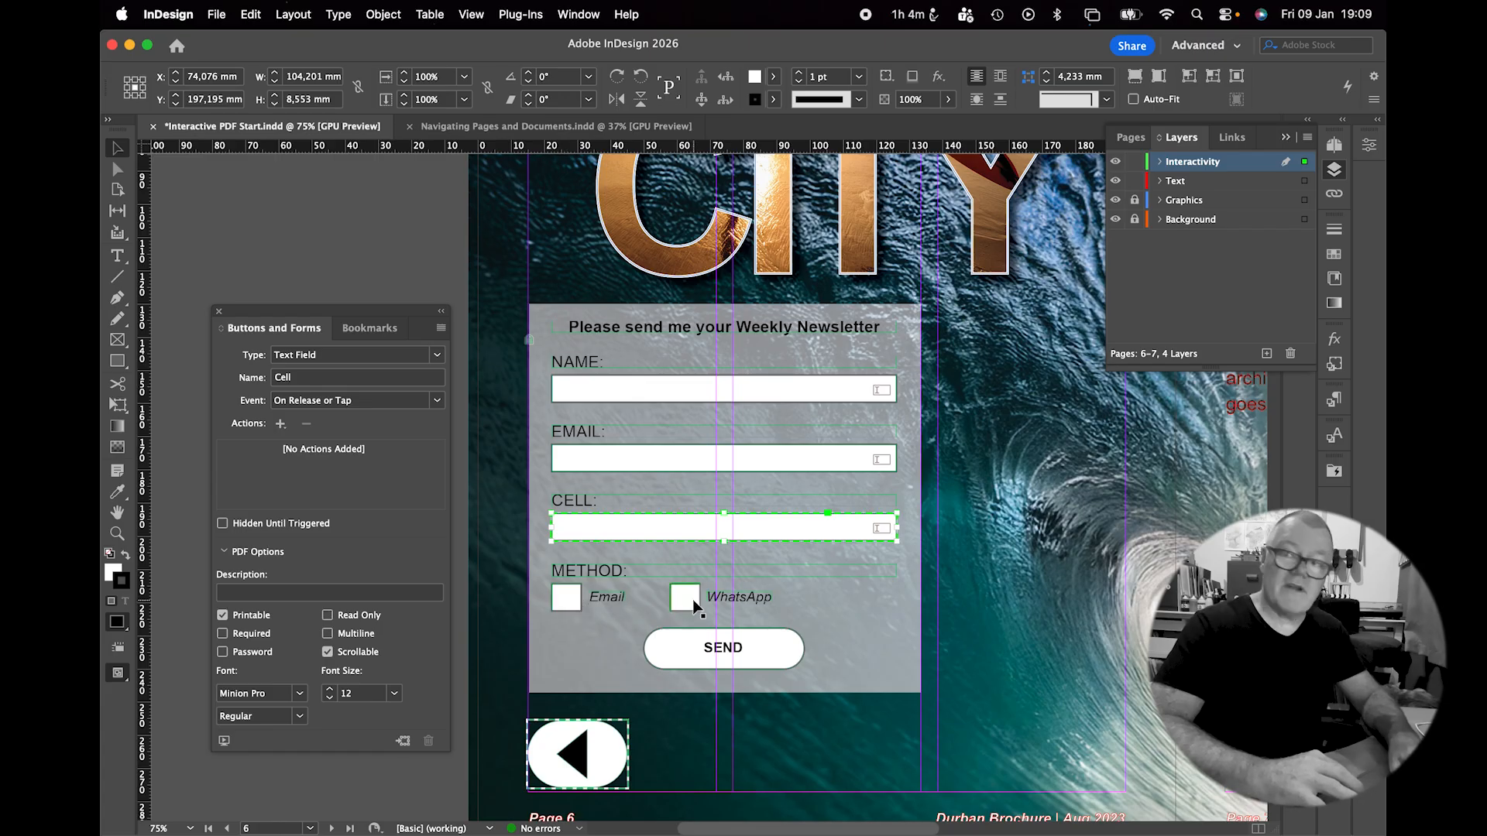
Make the Email choice box under METHOD a radio button in the group named method.
left_click(566, 608)
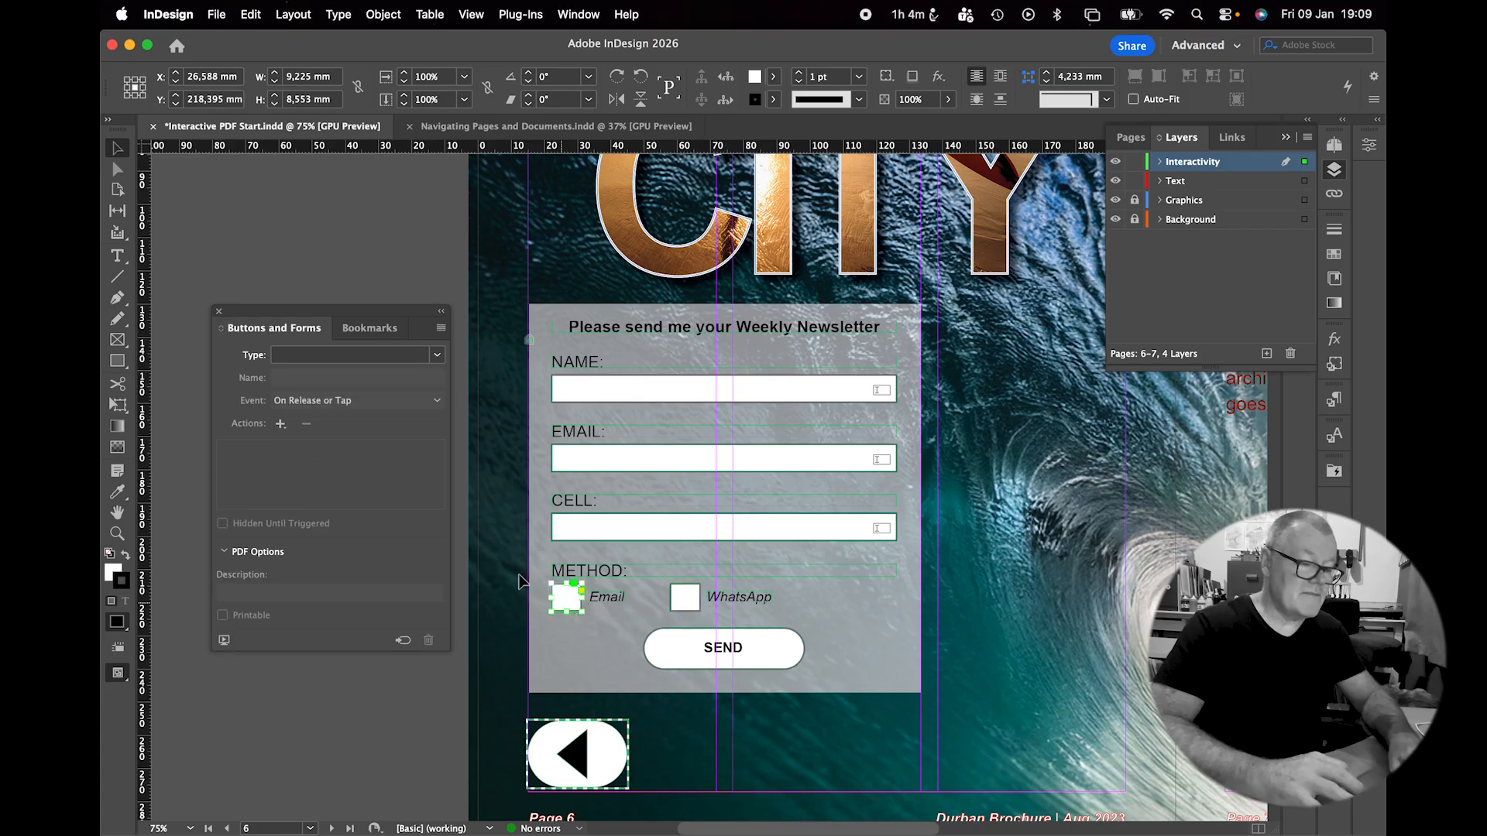
left_click(437, 355)
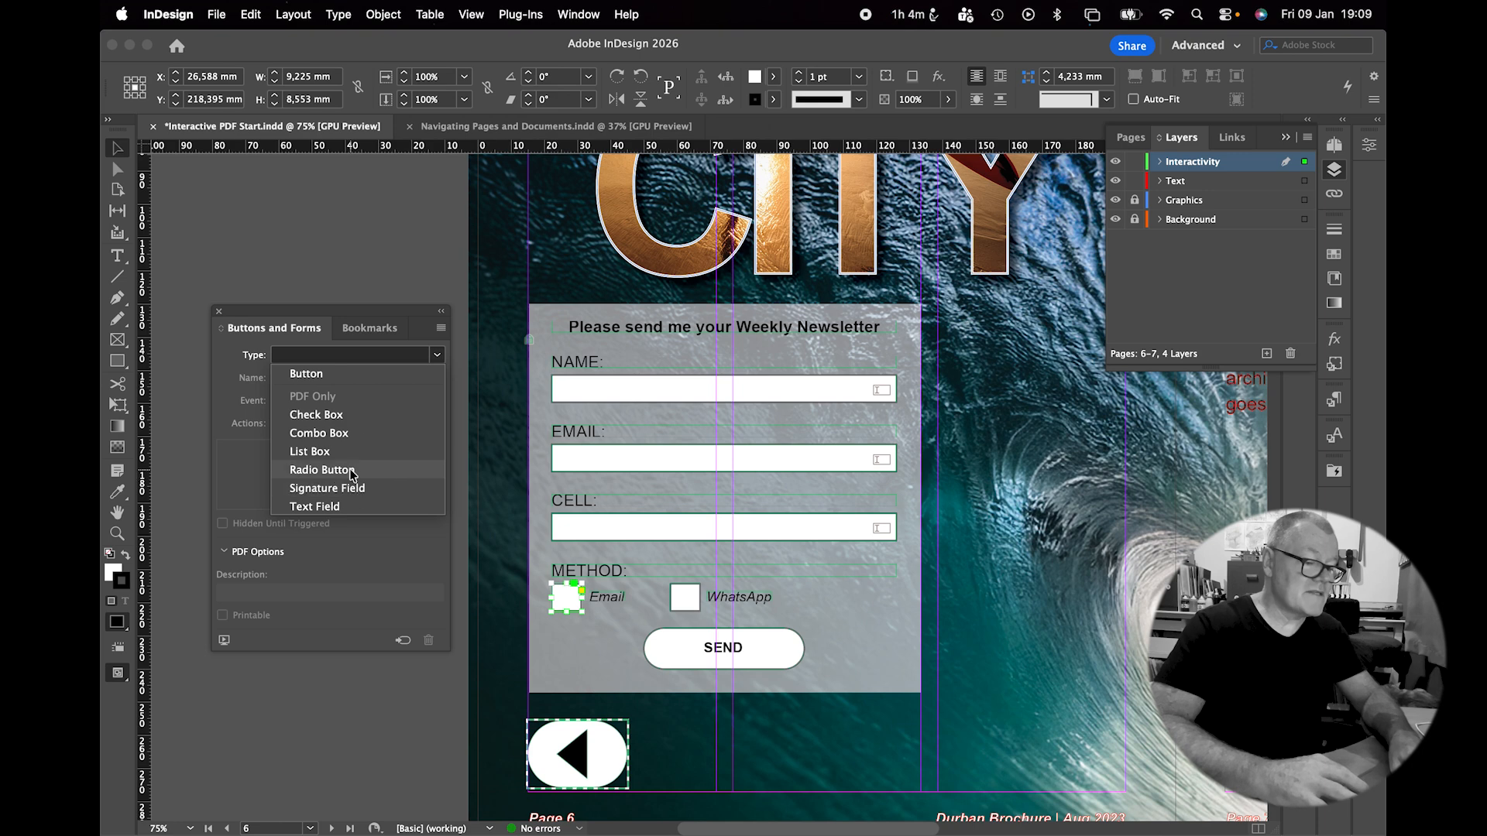
left_click(353, 463)
triple_click(326, 377)
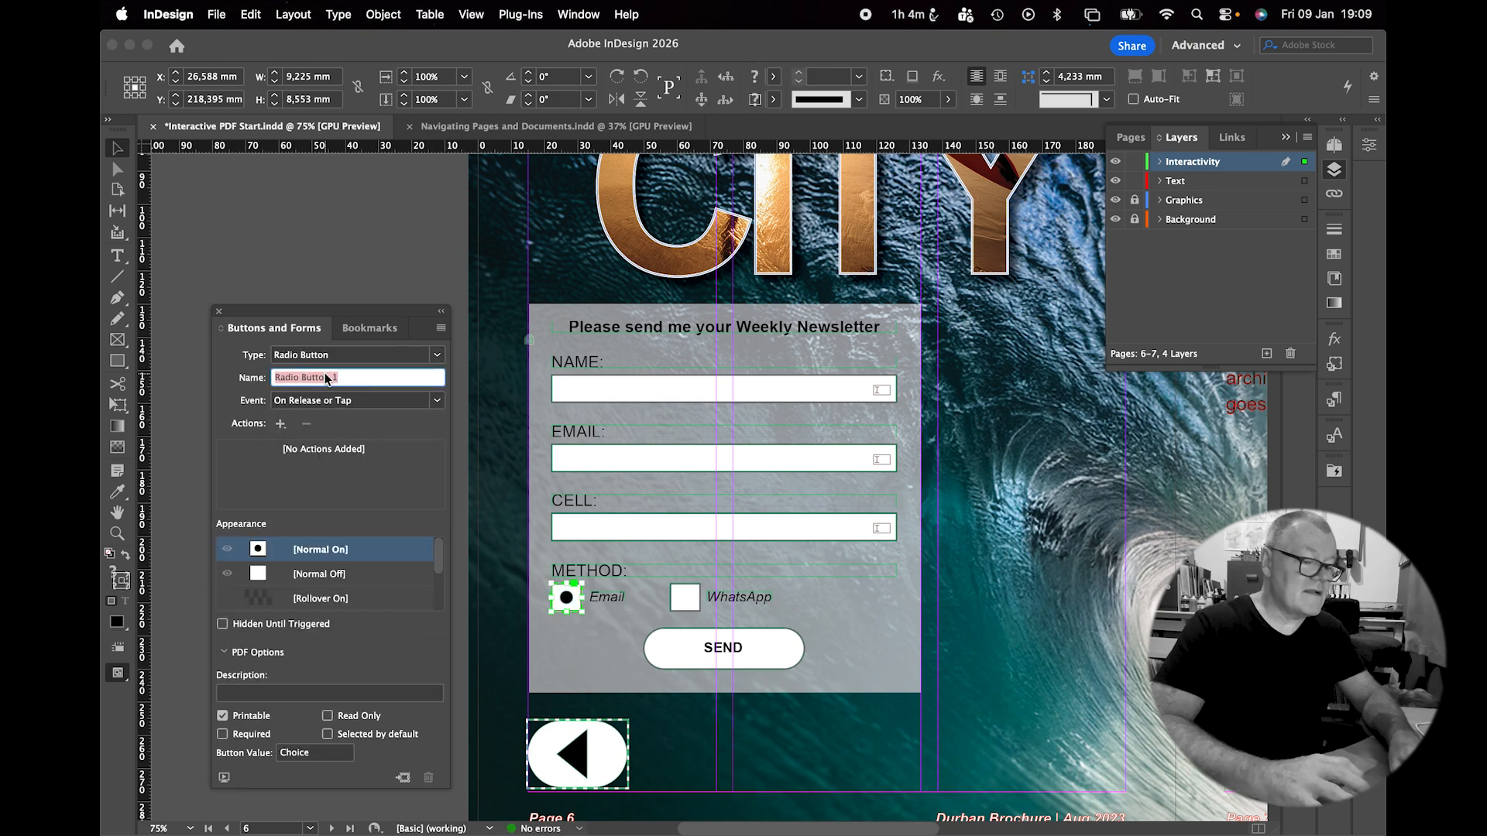
type("method")
key("Return")
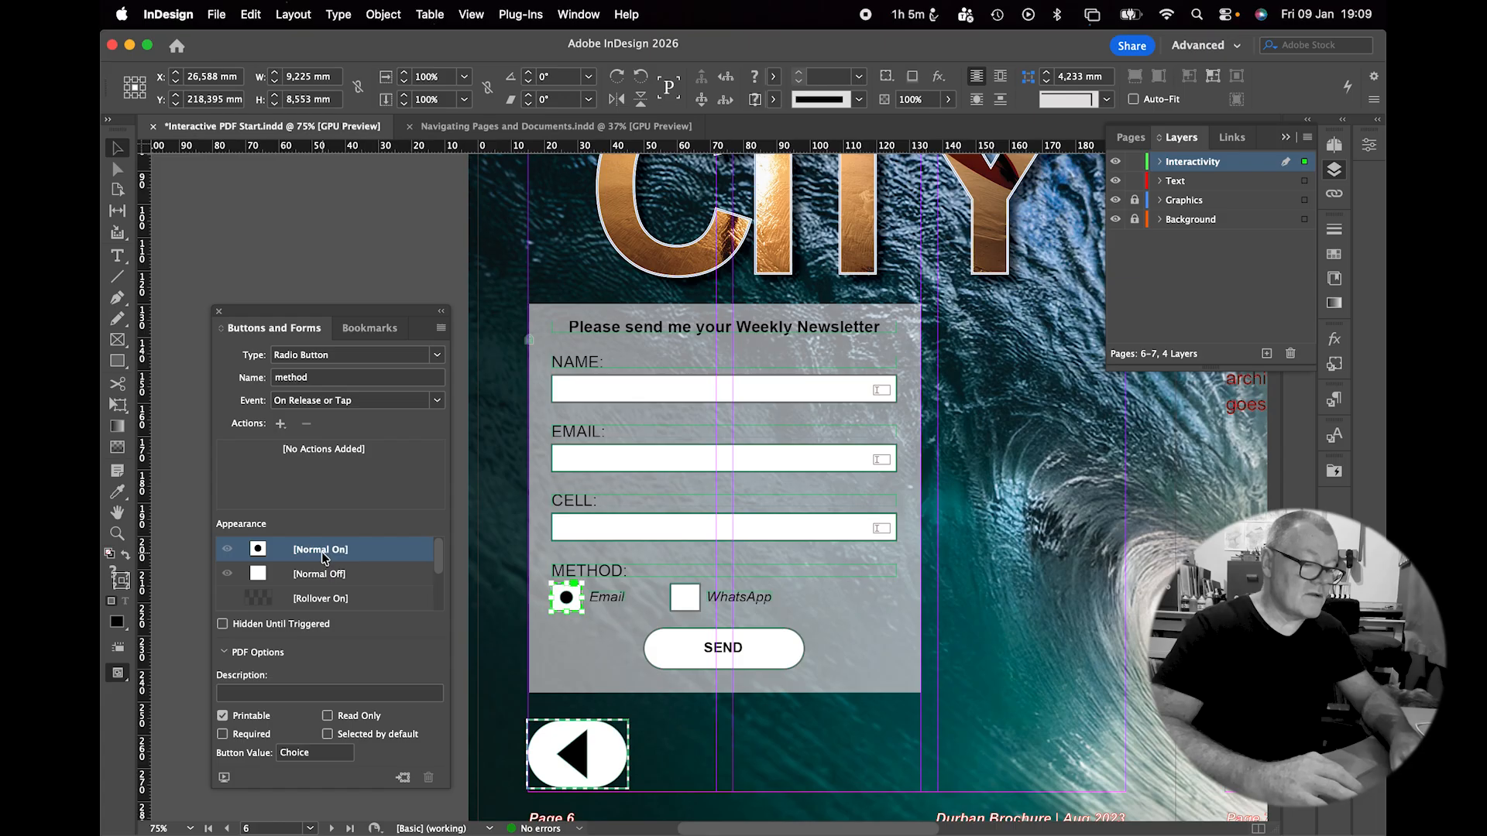
Make the WhatsApp box a radio button named method, shown in its Normal Off state.
left_click(681, 608)
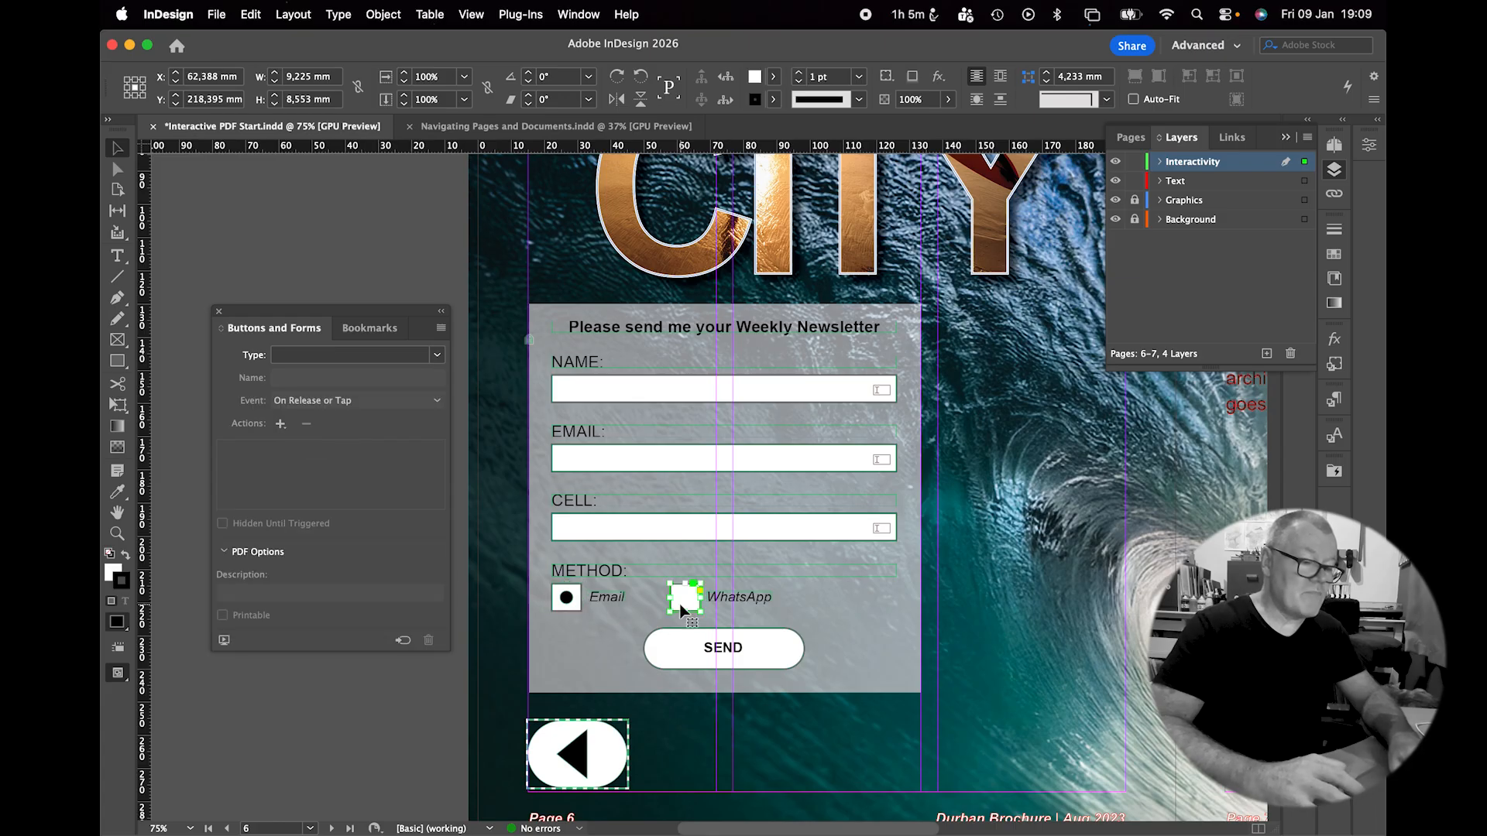
left_click(438, 355)
left_click(322, 470)
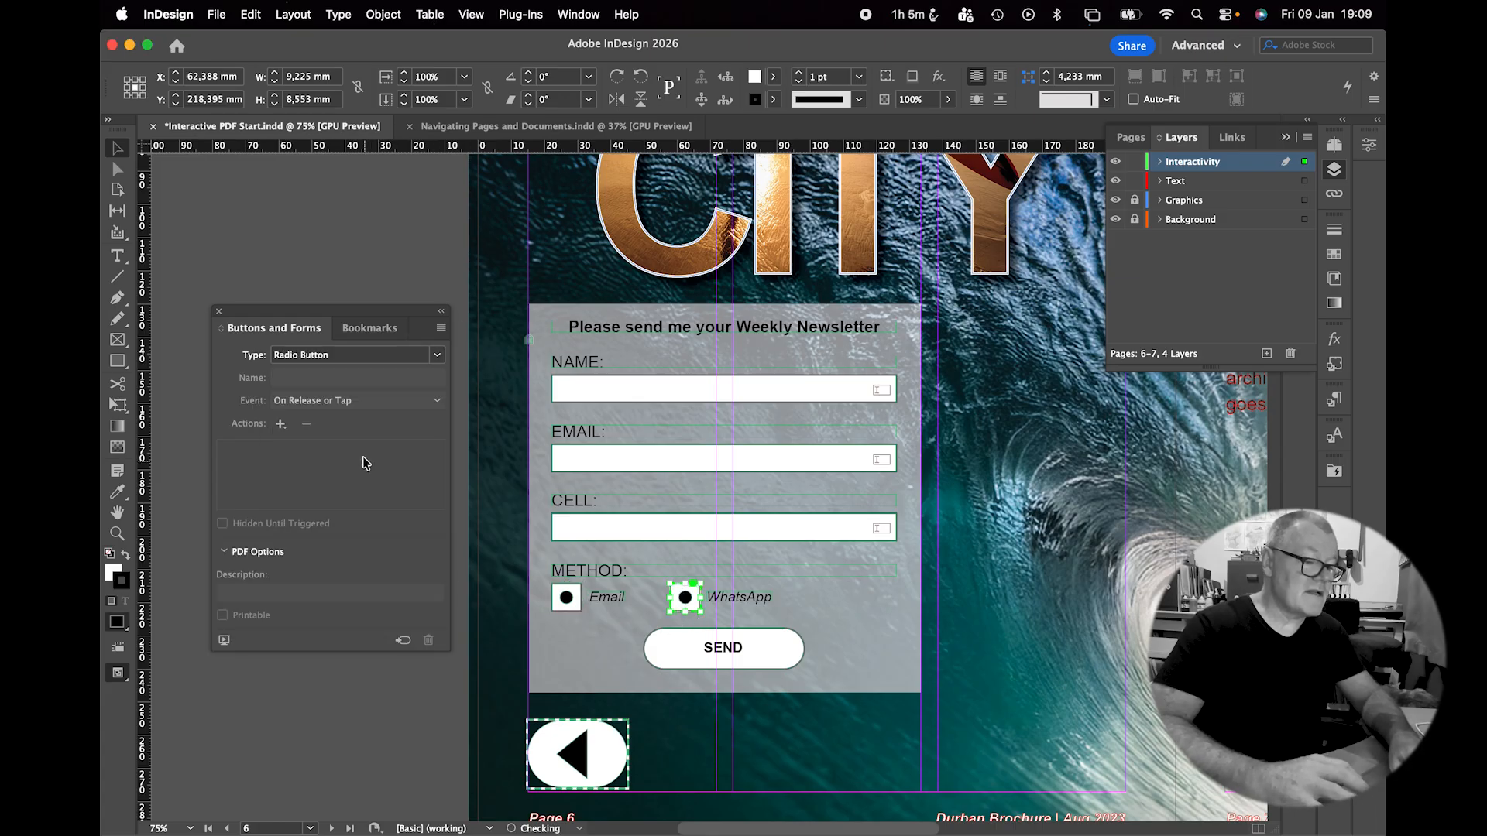
left_click(326, 380)
triple_click(325, 380)
type("method")
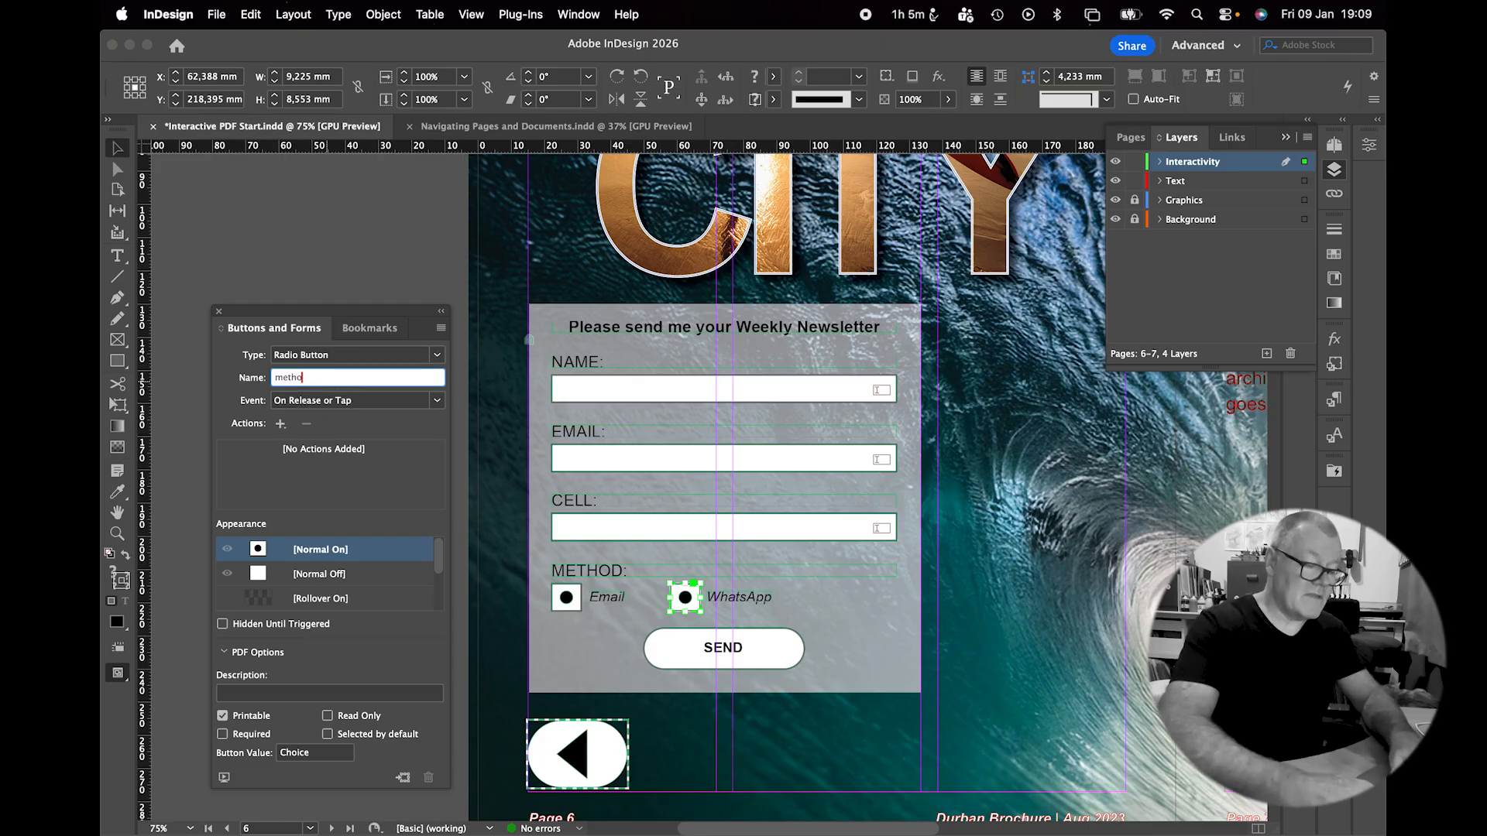
key("Return")
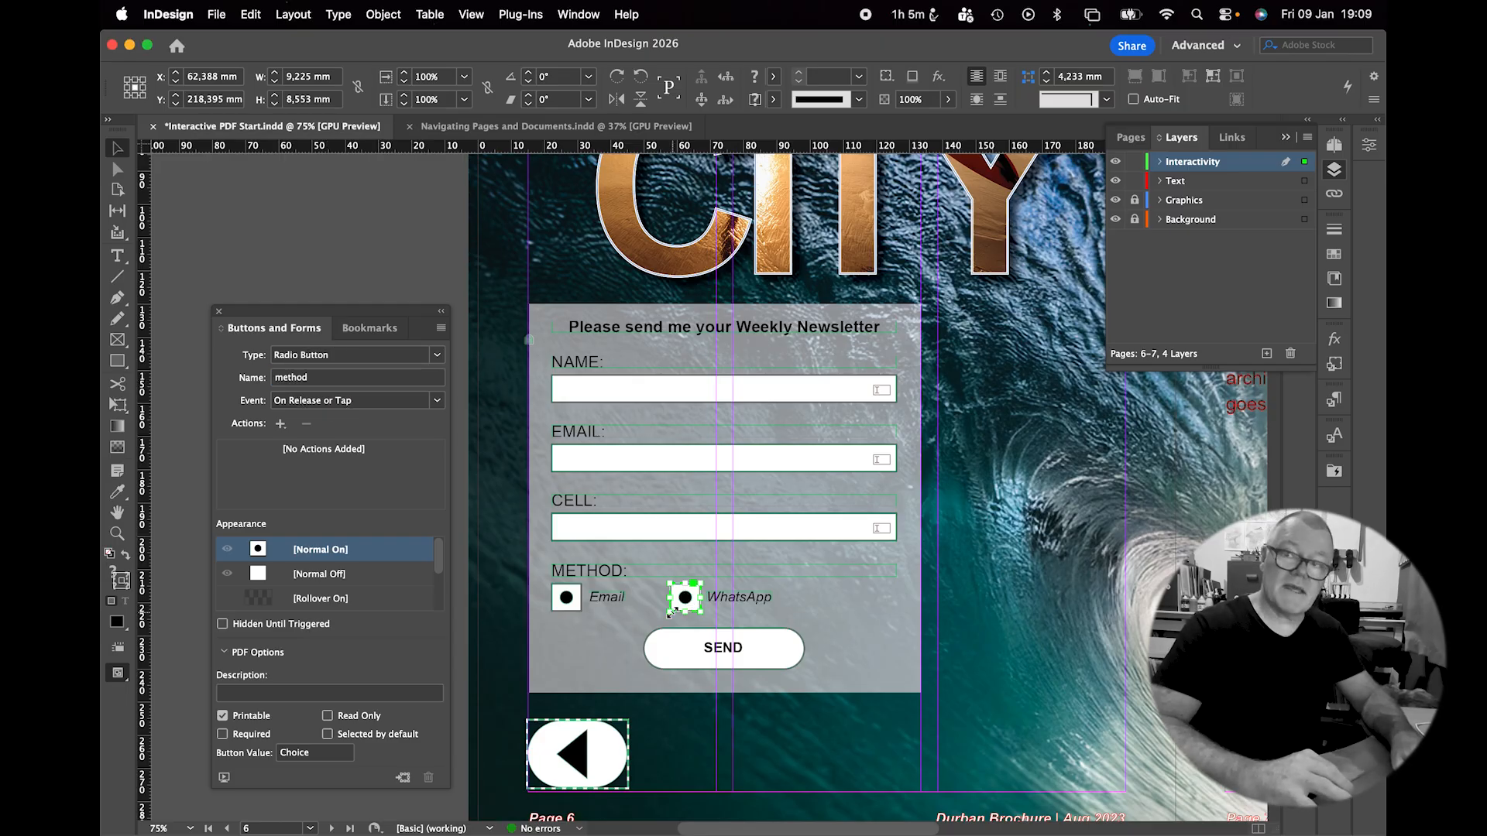
left_click(313, 573)
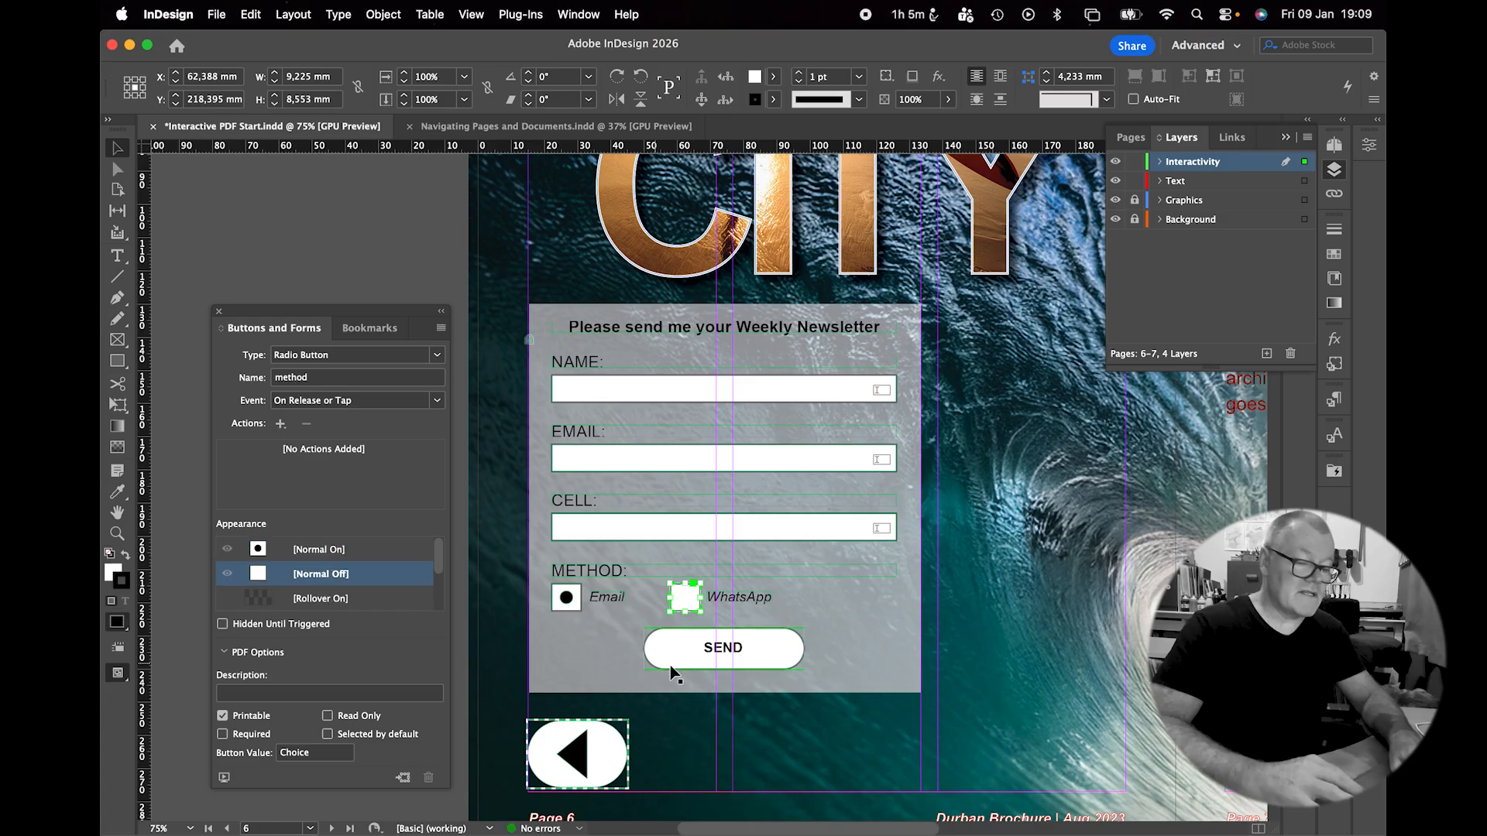
left_click(691, 661)
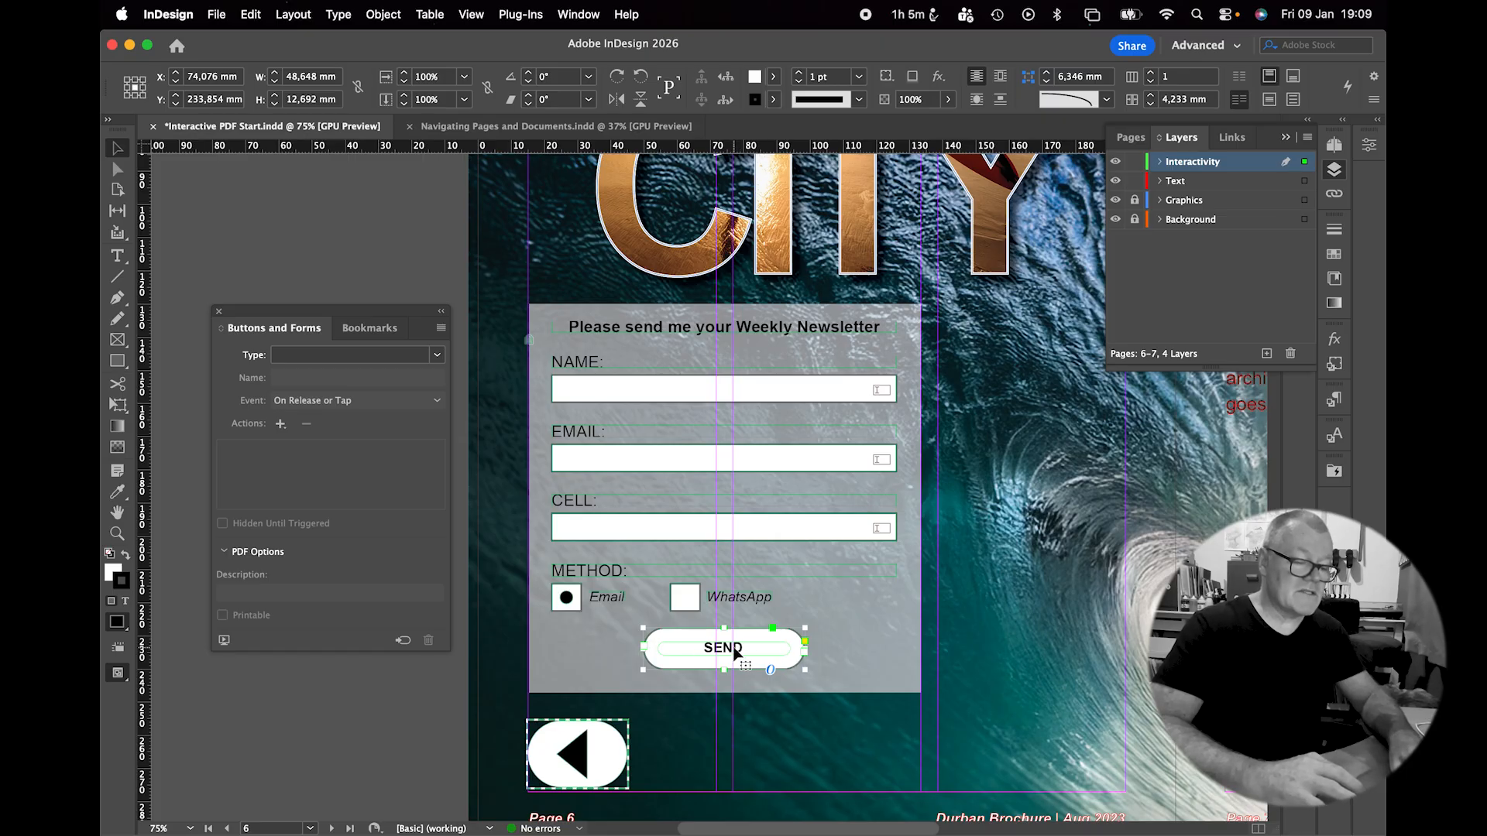
Make SEND a plain button named Send.
left_click(390, 355)
left_click(385, 370)
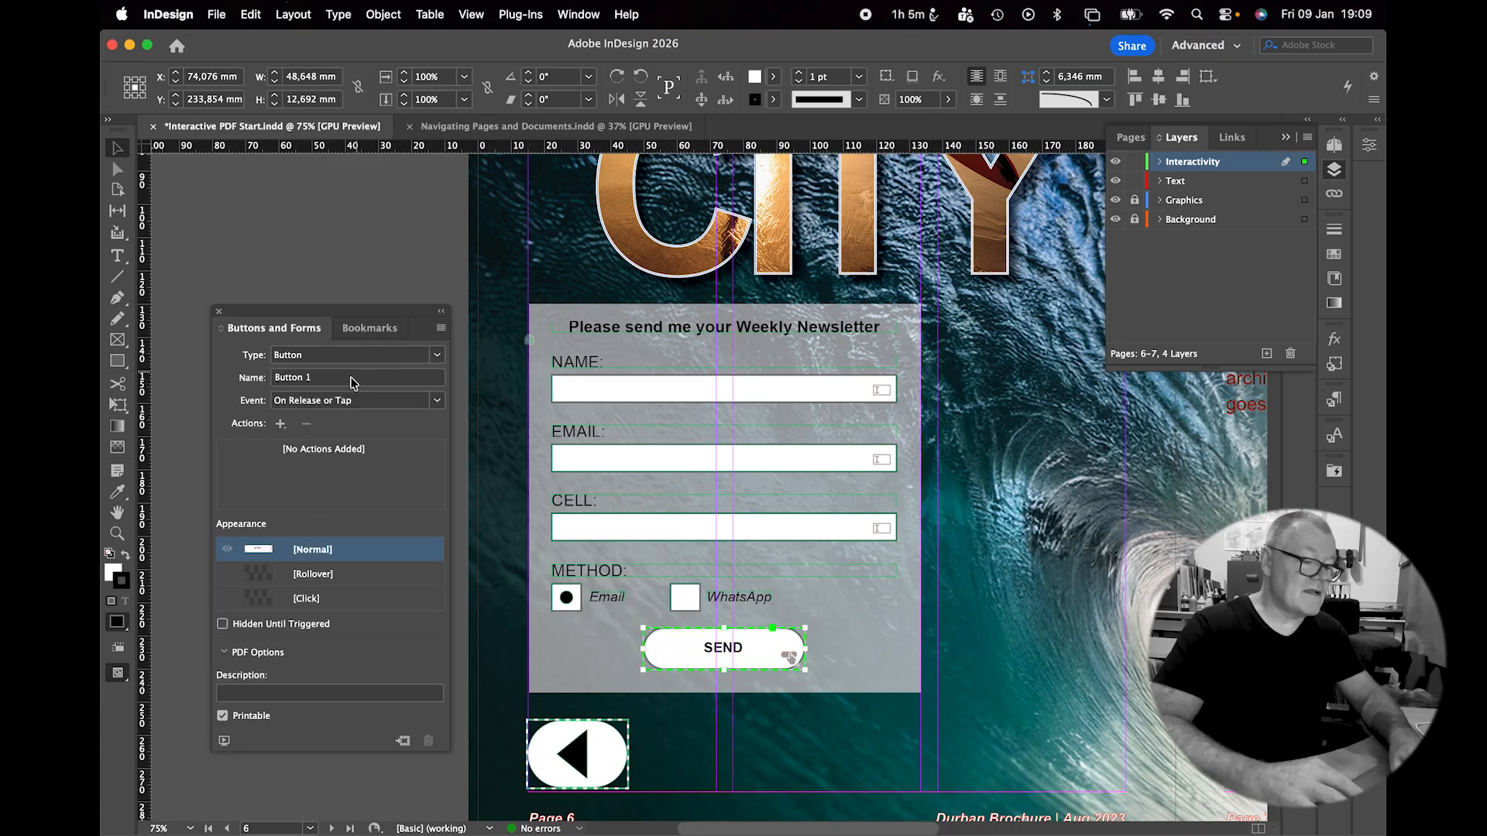
left_click(385, 377)
type("Send")
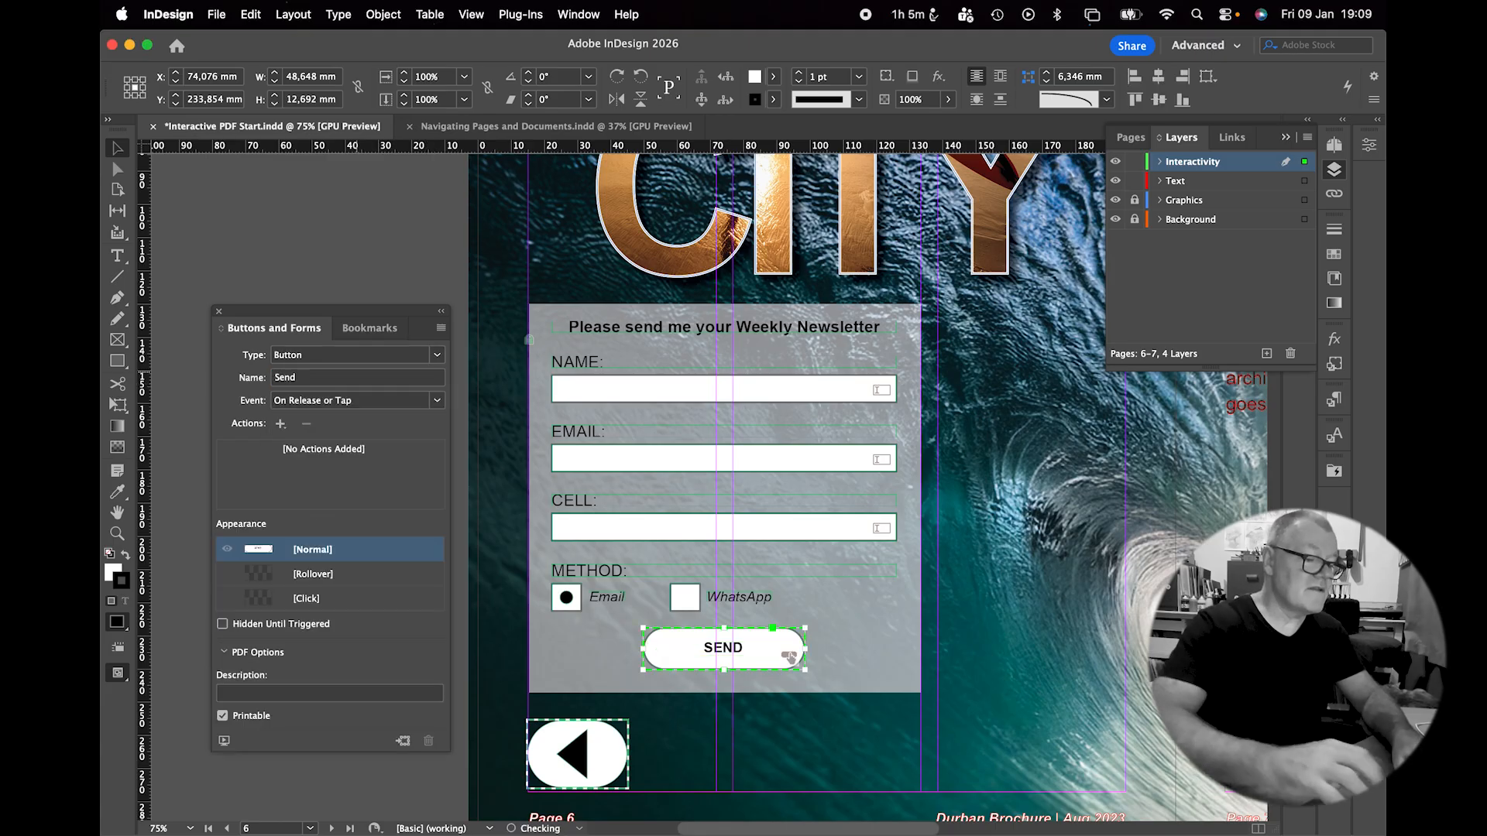
Add a Submit Form action that sends the form to a mailto: e-mail address.
left_click(281, 425)
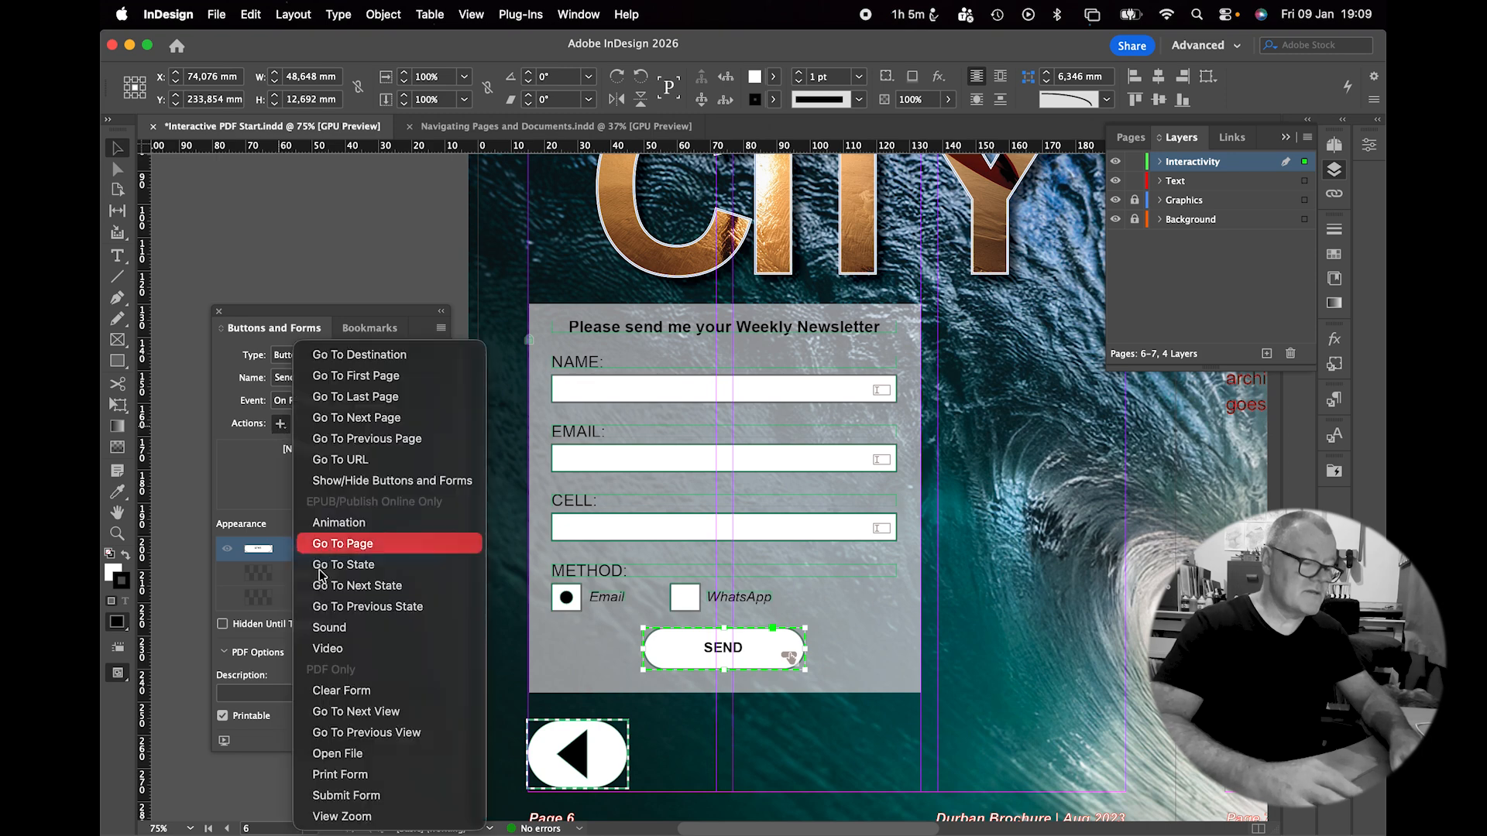
left_click(341, 795)
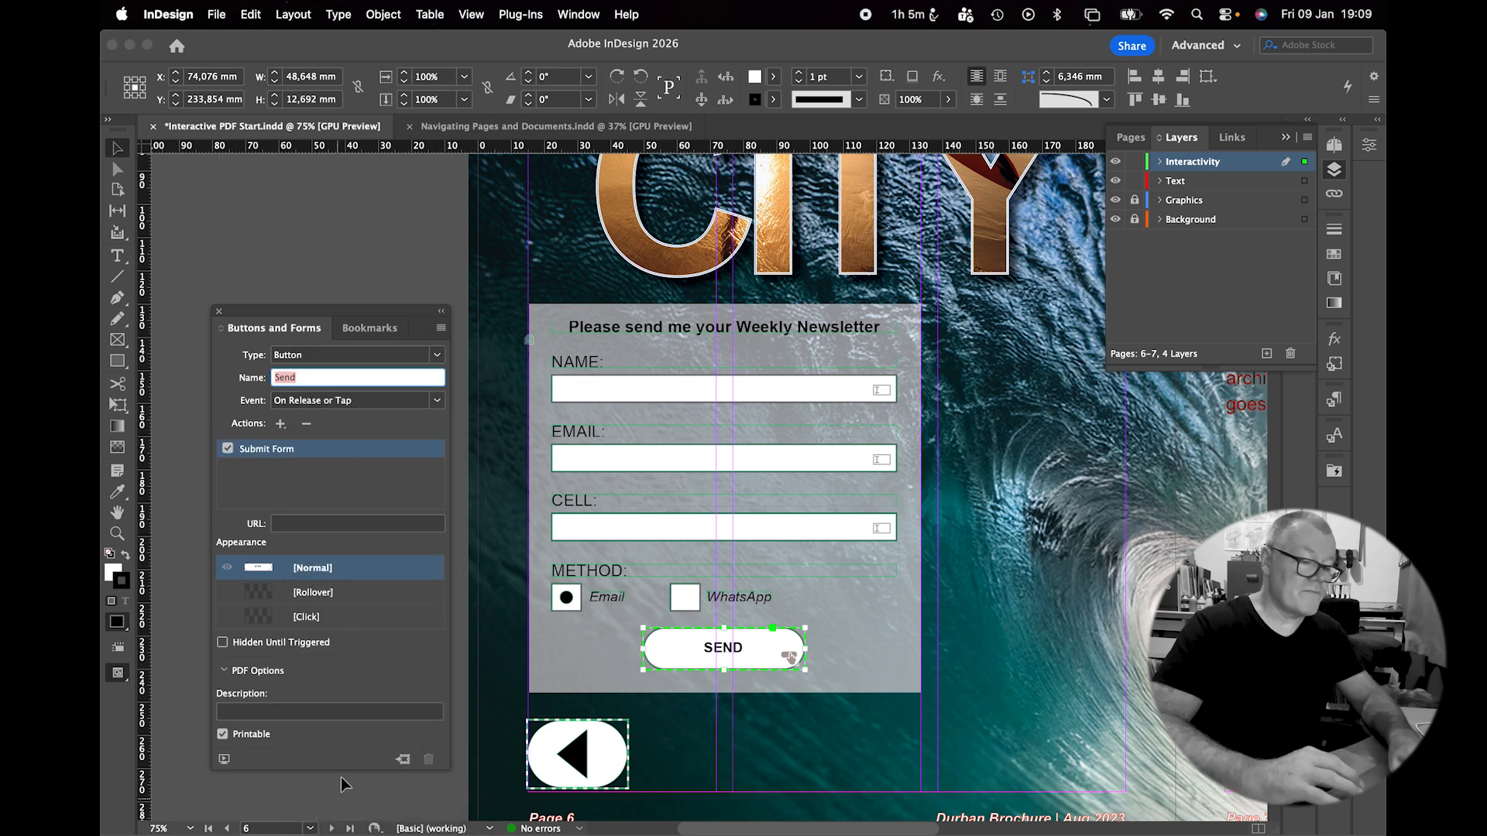
left_click(301, 524)
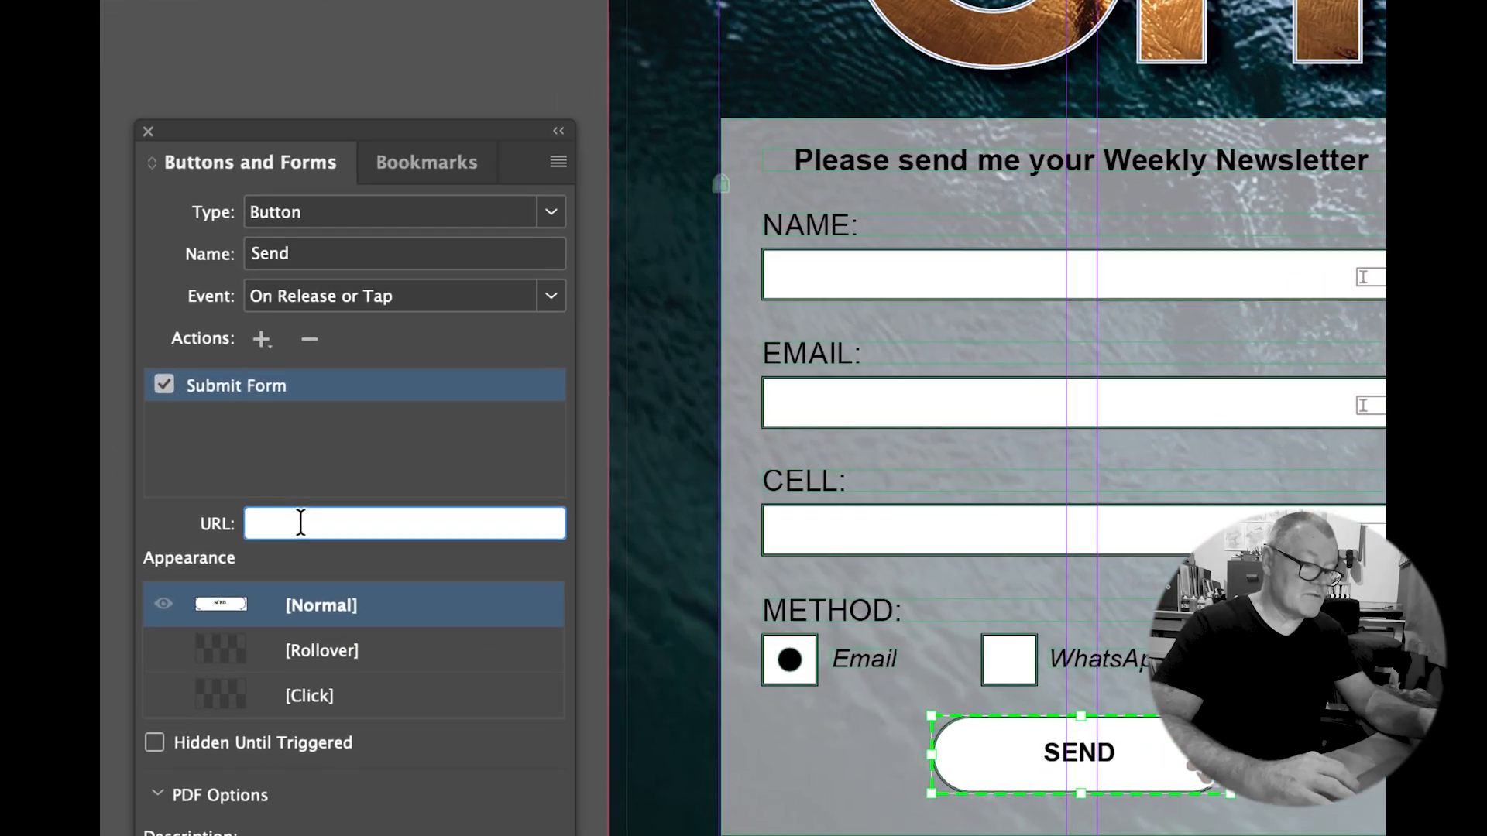
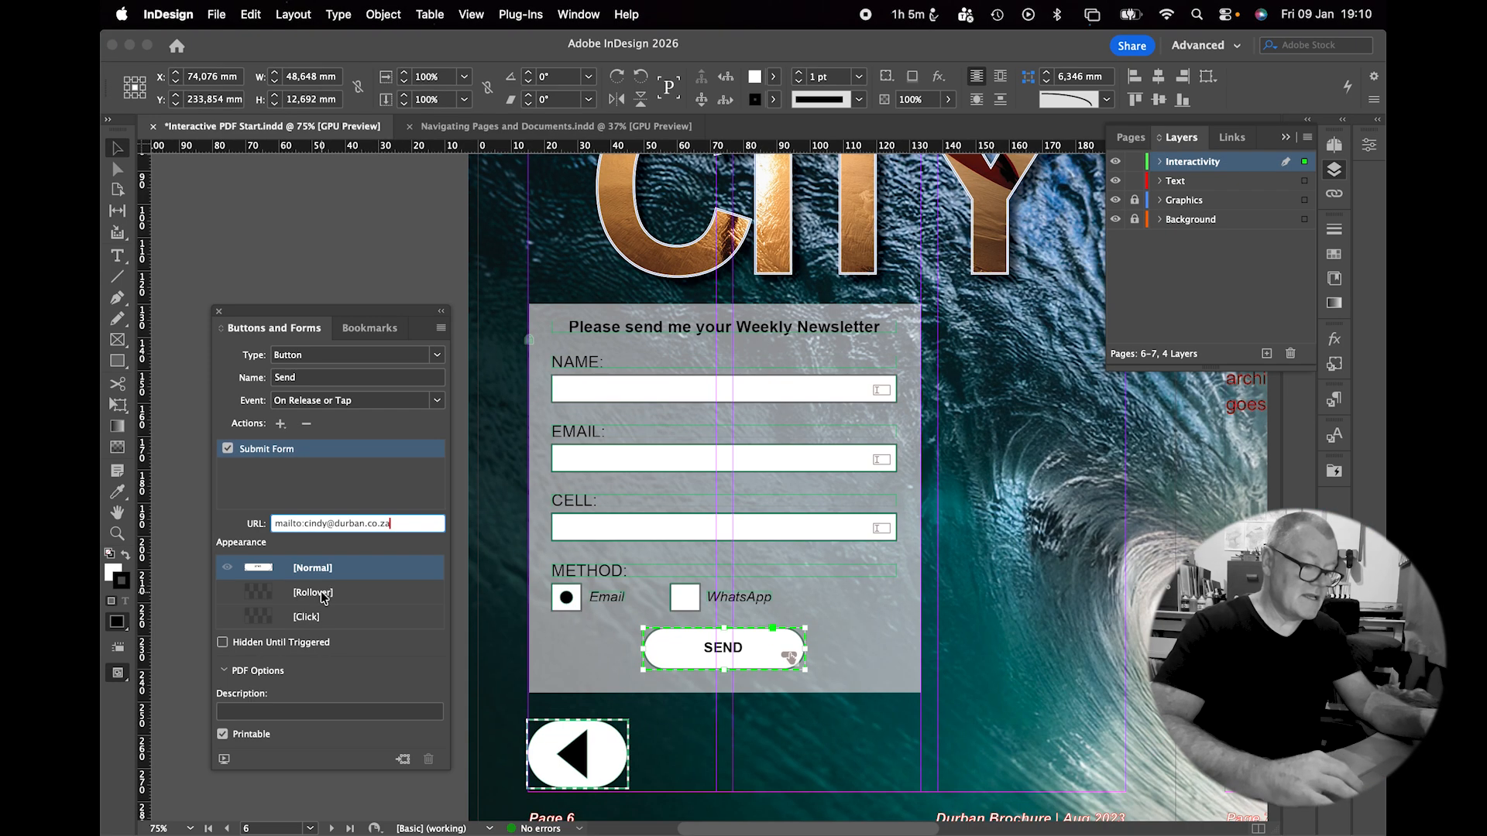
Set the Send button's Rollover state to 70% opacity, preview it, and close the panel.
left_click(320, 592)
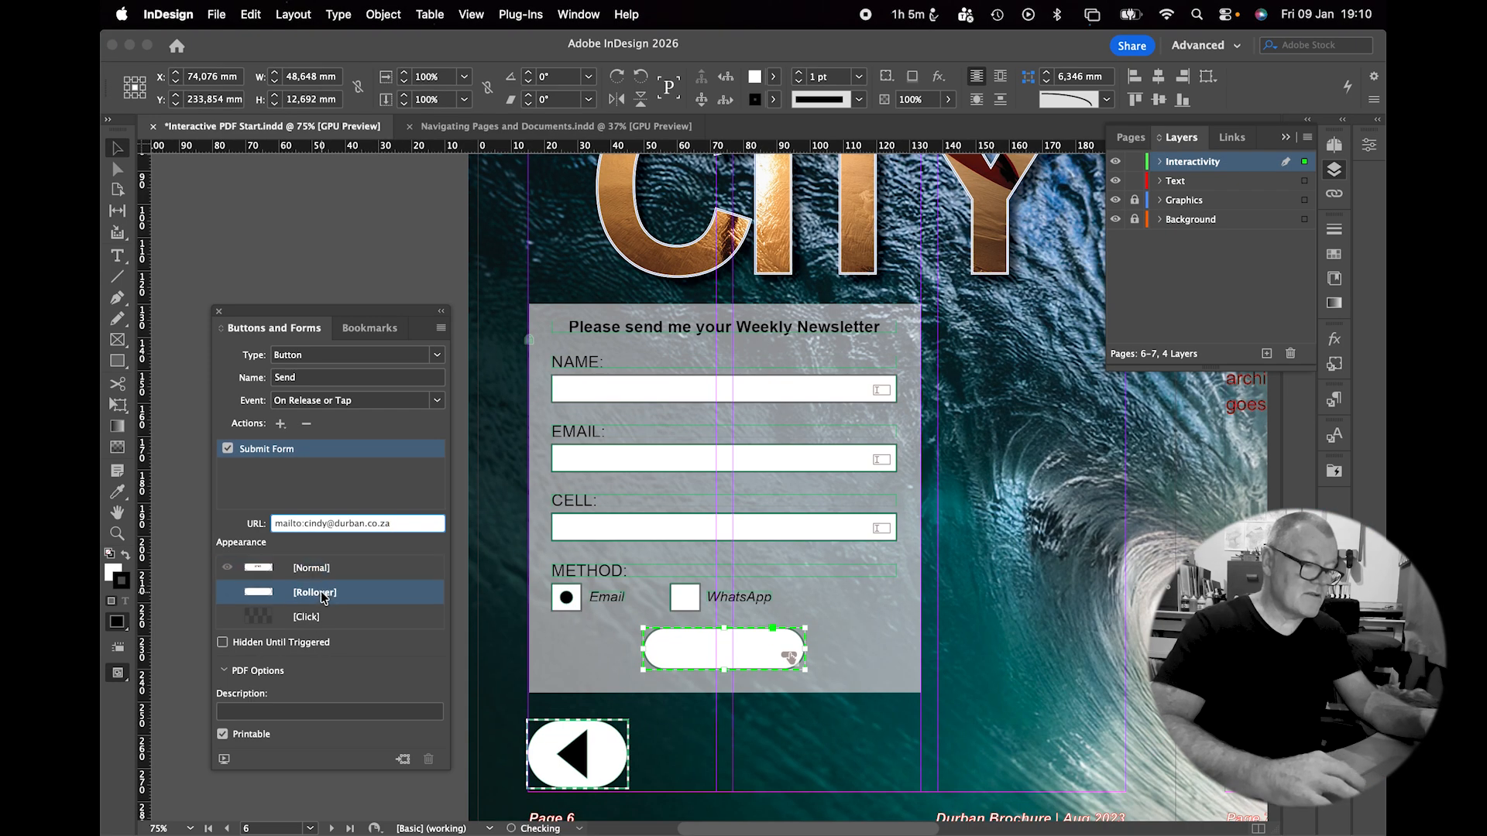
left_click(911, 100)
type("70")
key("Return")
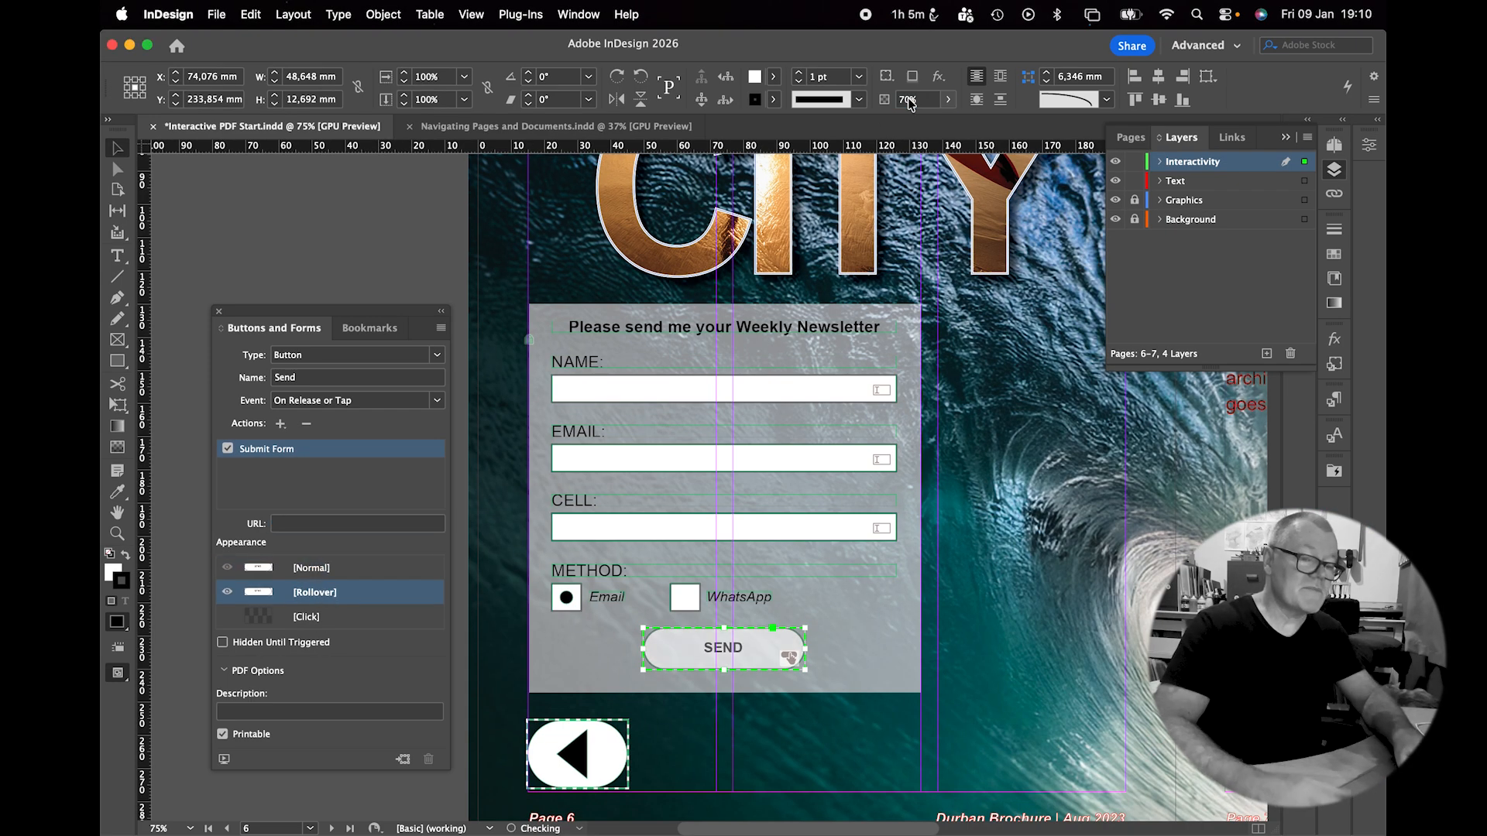
left_click(356, 571)
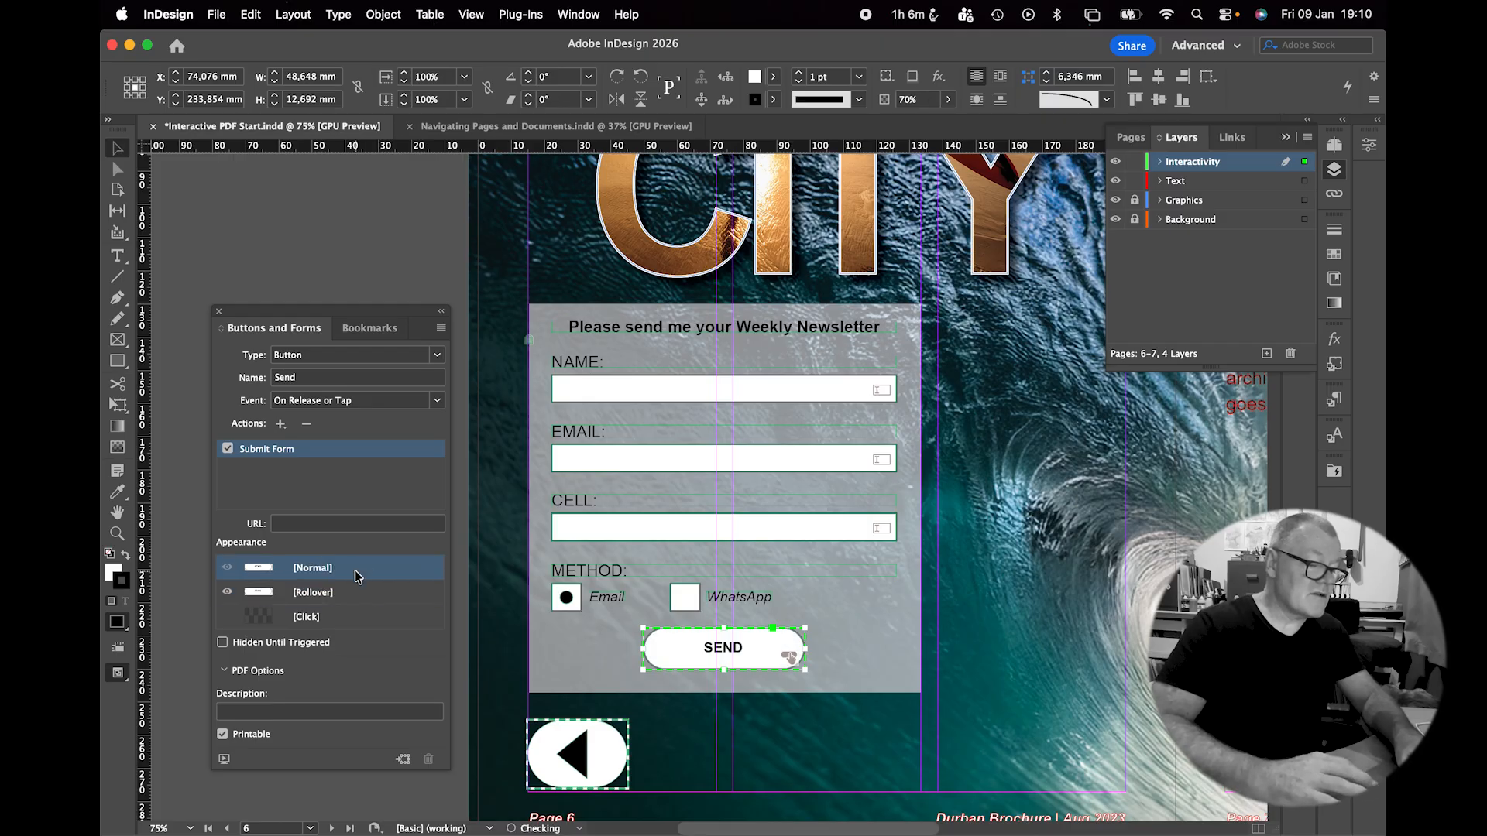
left_click(353, 590)
left_click(354, 575)
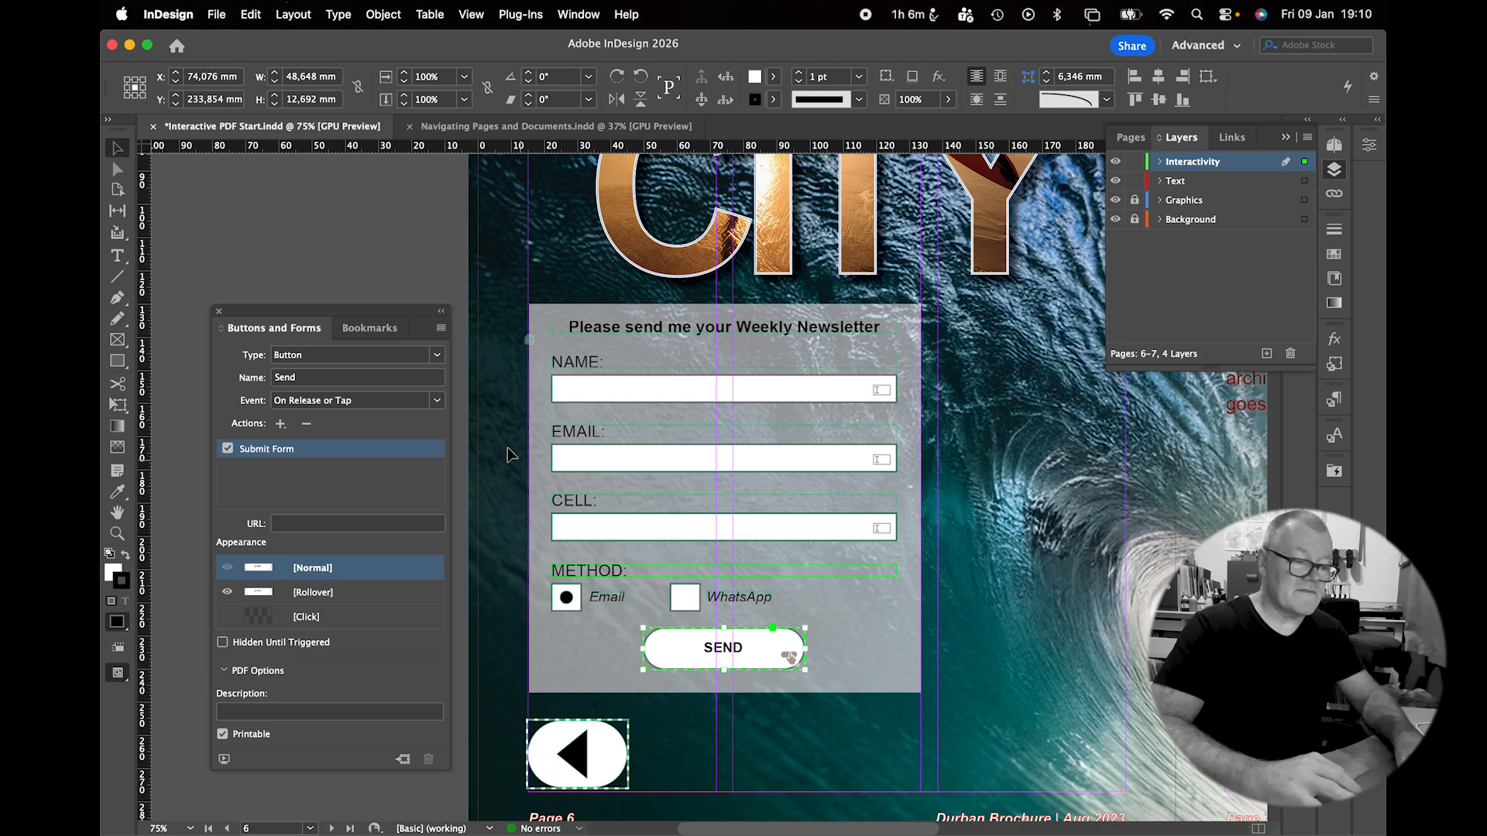
left_click(219, 313)
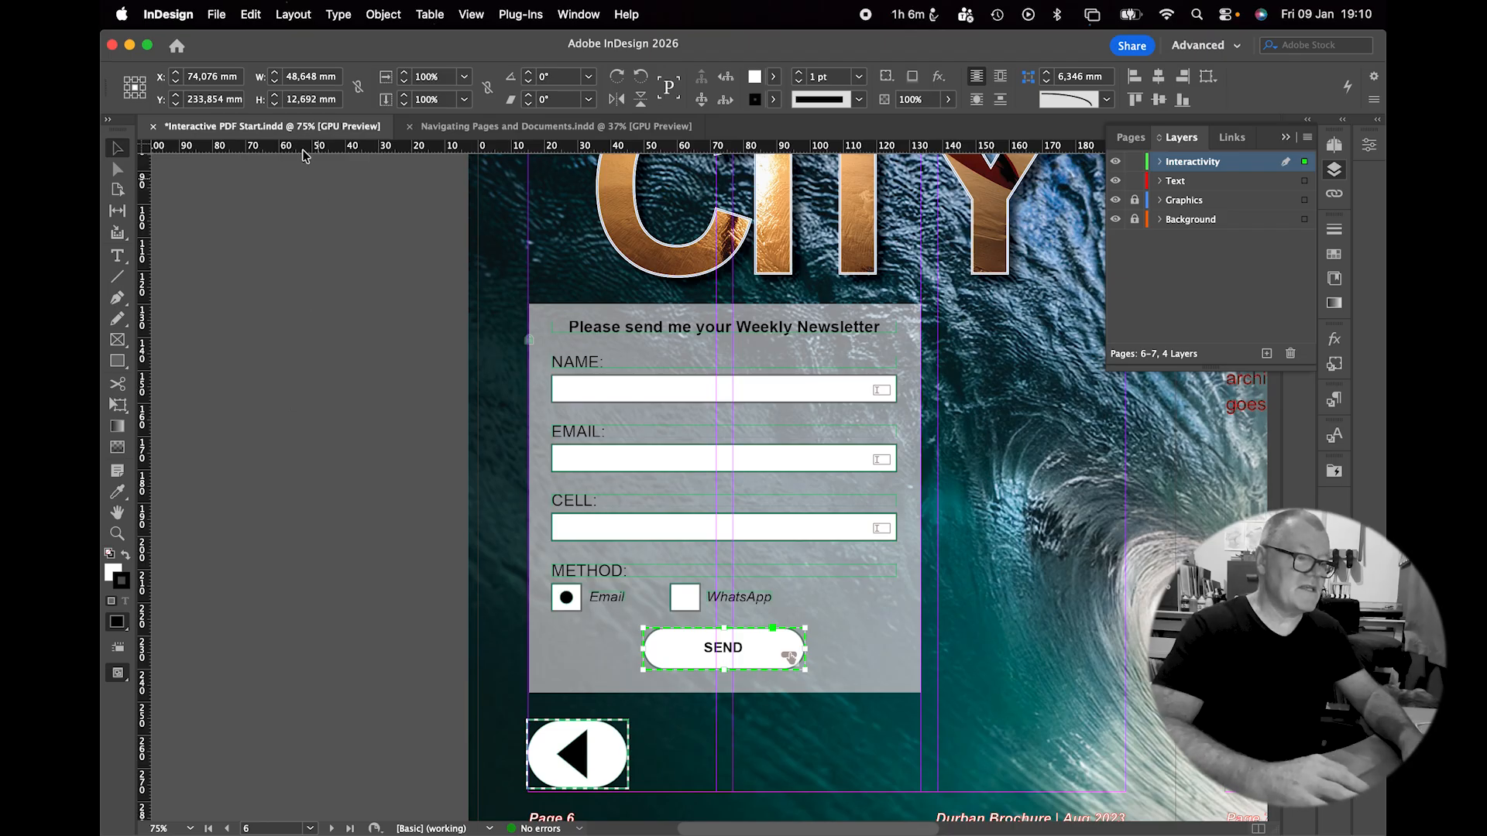
Export Interactive PDF.pdf to the Desktop, reviewing compression and accepting the colour conversion warning.
left_click(216, 14)
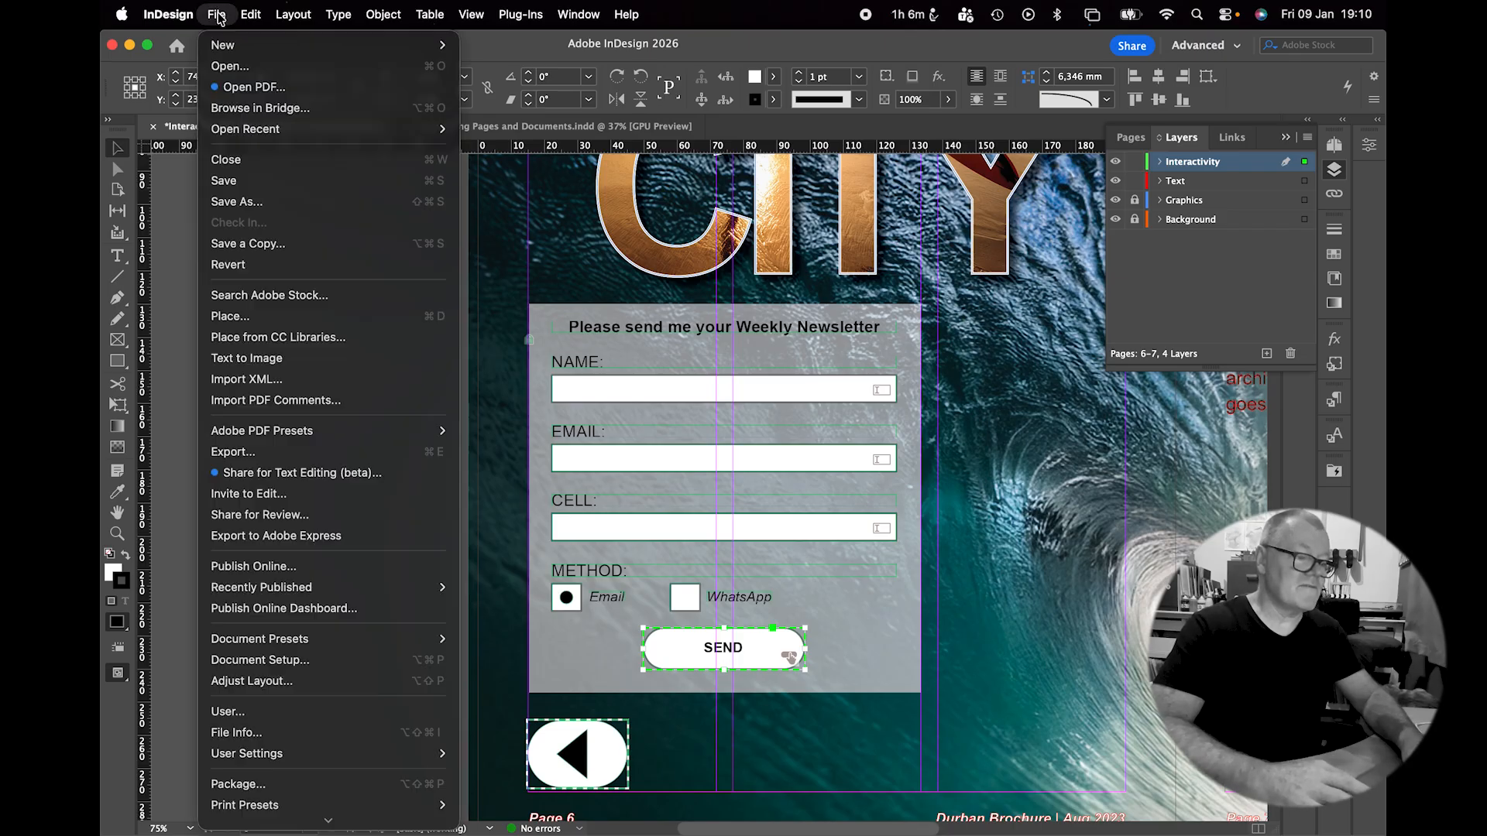
left_click(312, 449)
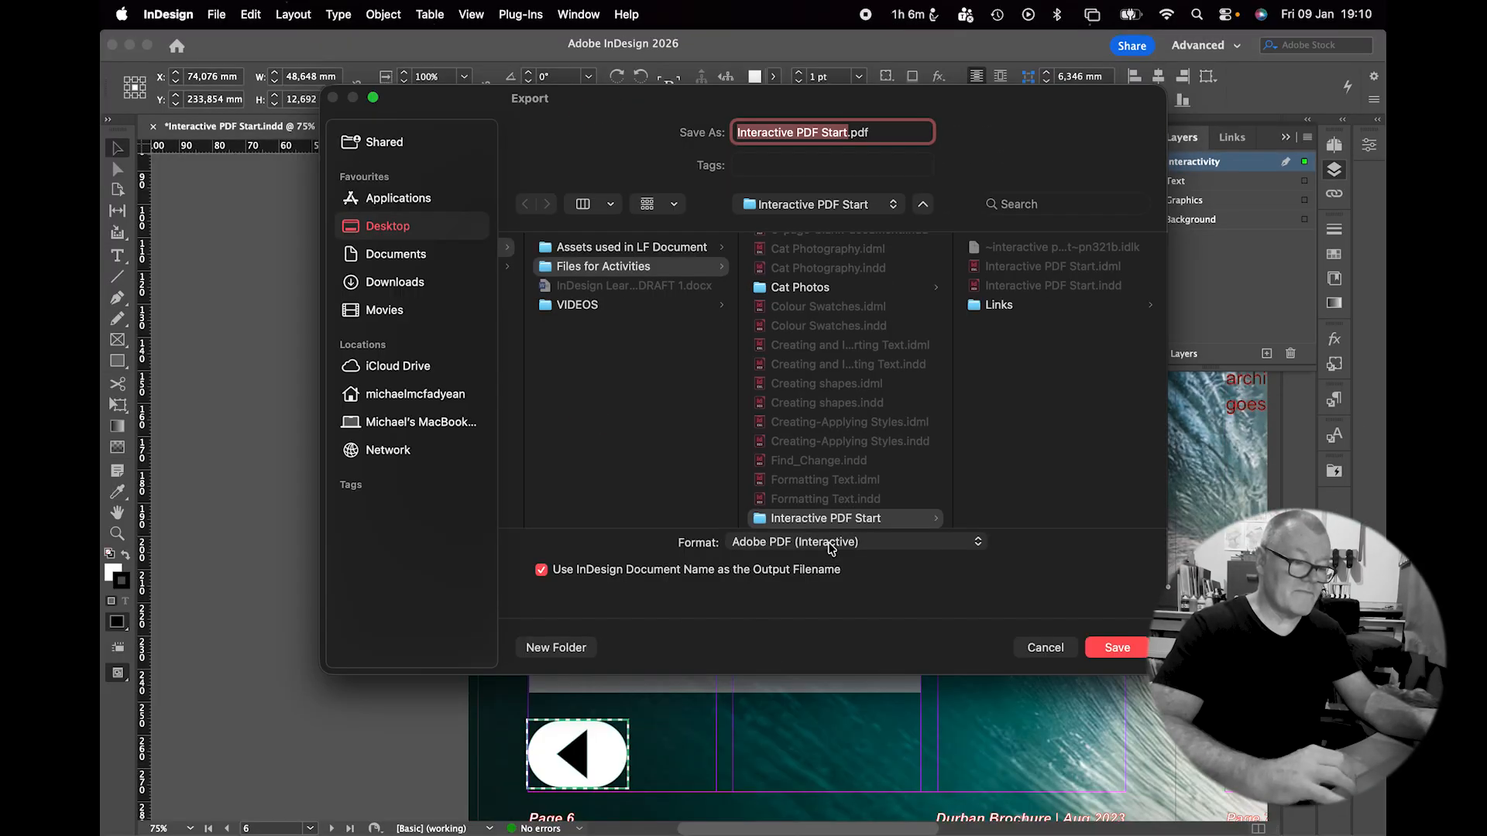
left_click(448, 230)
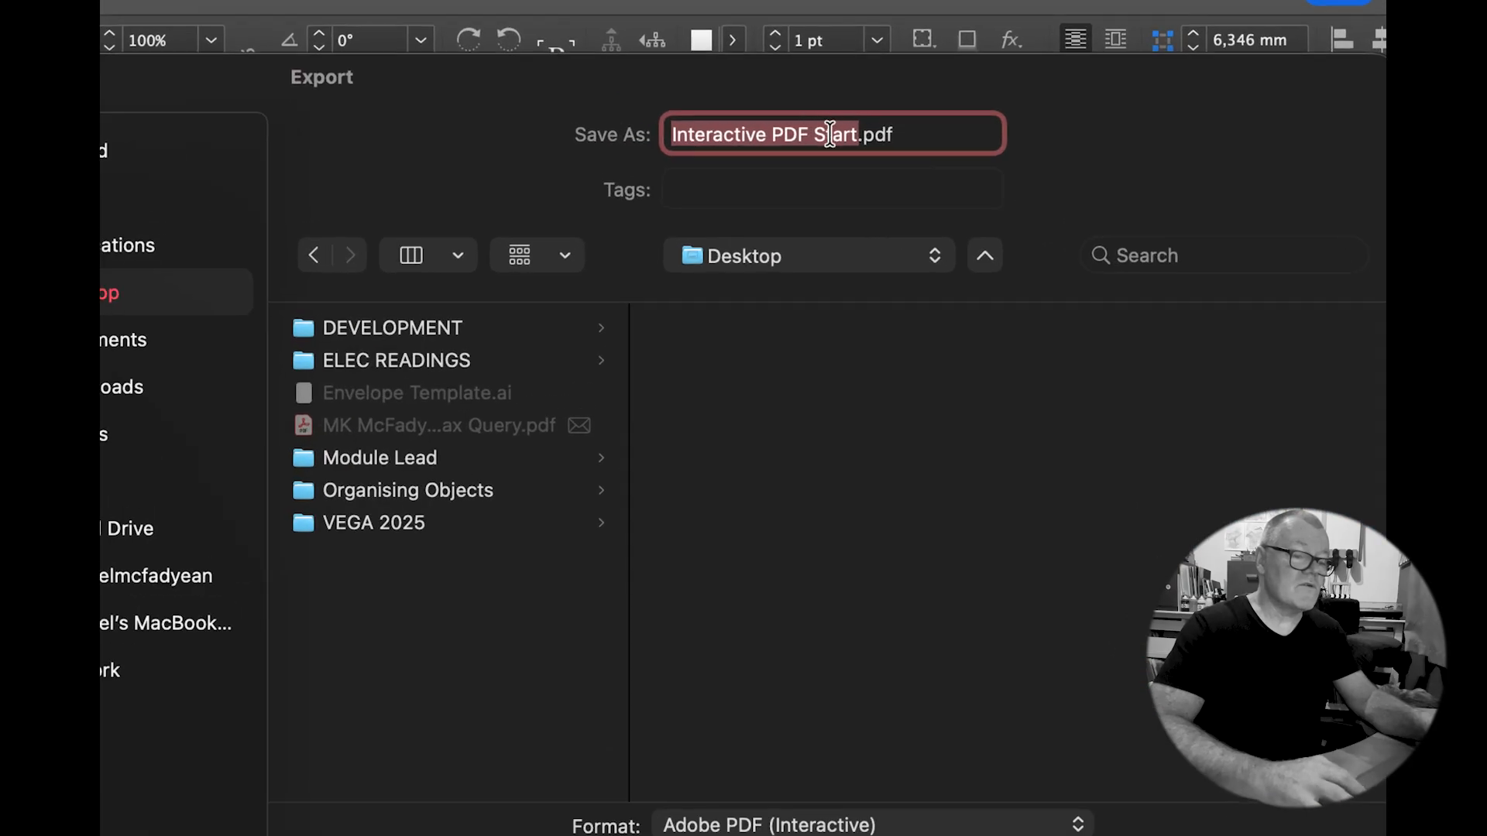
double_click(829, 133)
key("BackSpace")
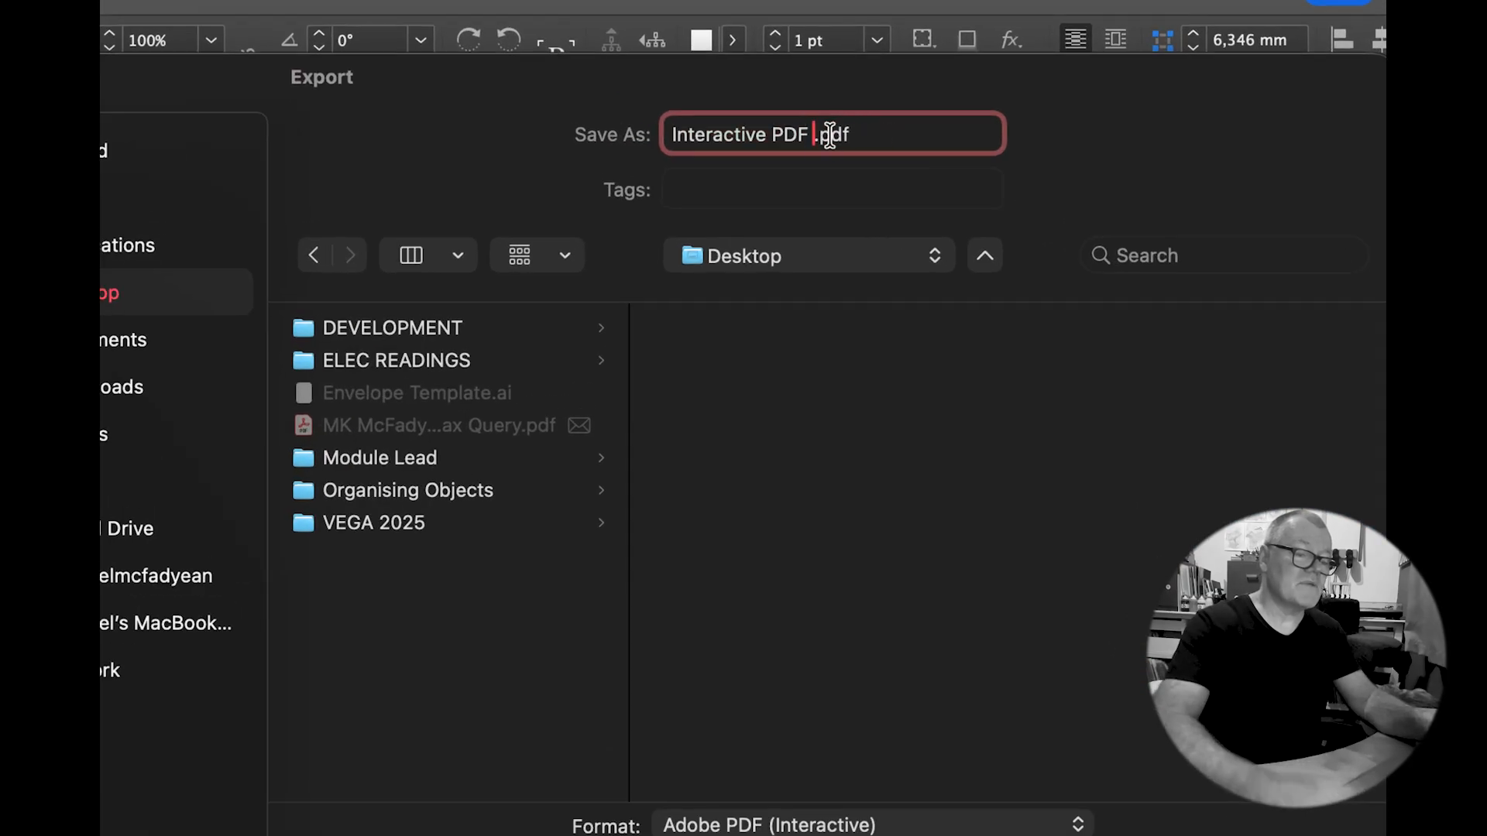
key("BackSpace")
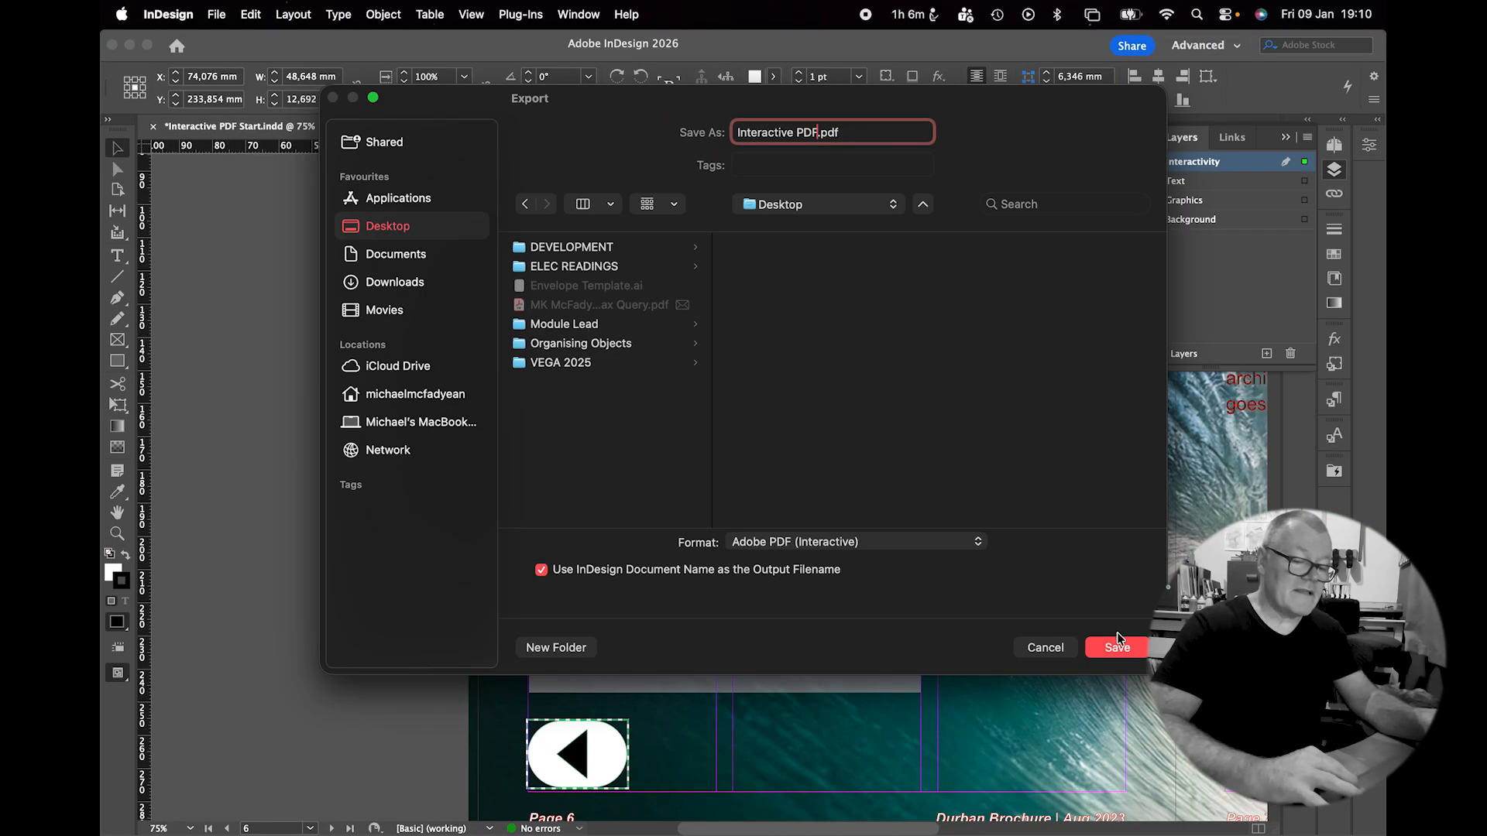
left_click(1117, 643)
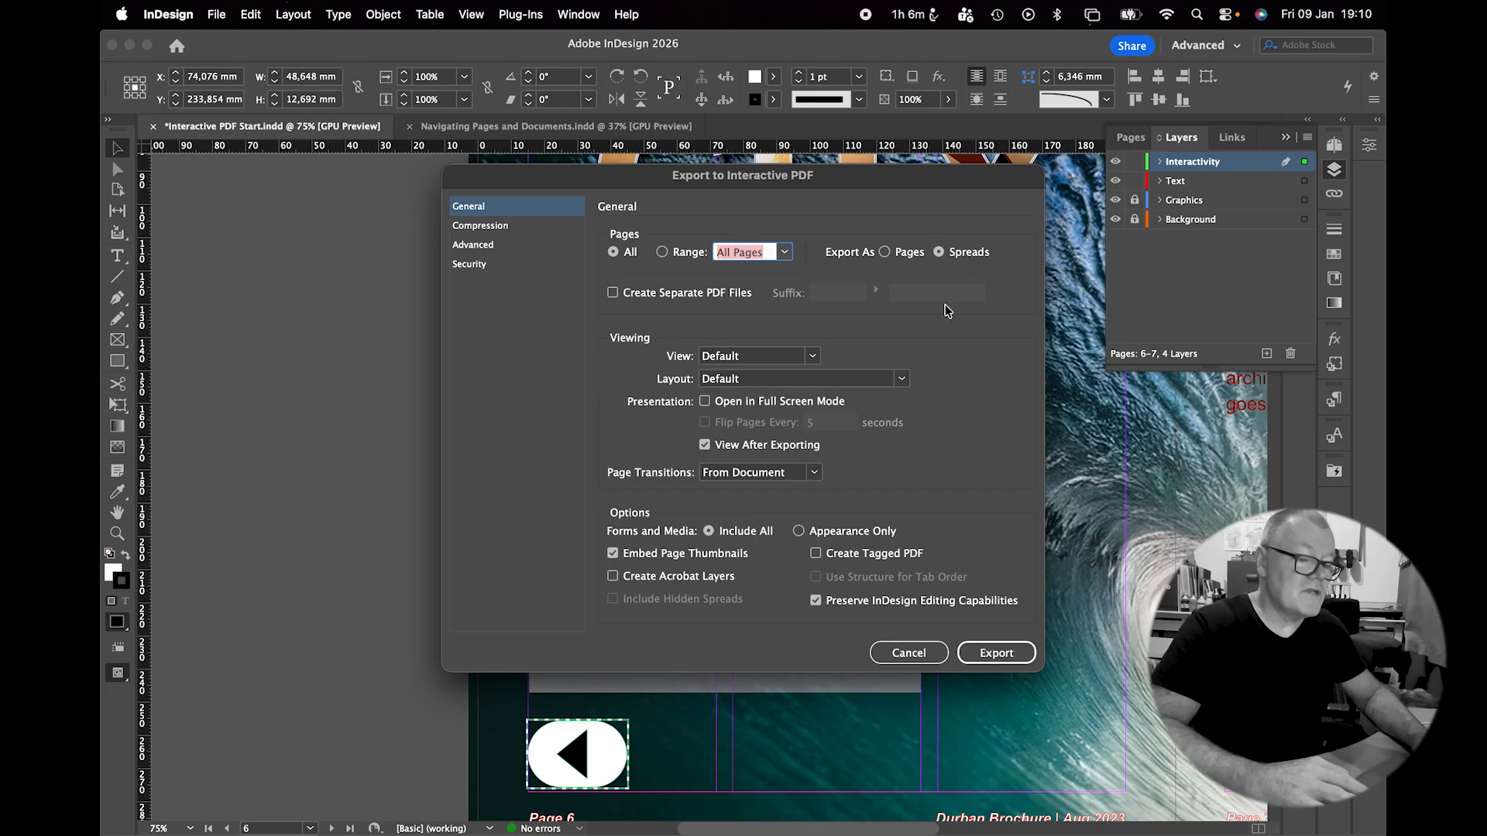
left_click(497, 225)
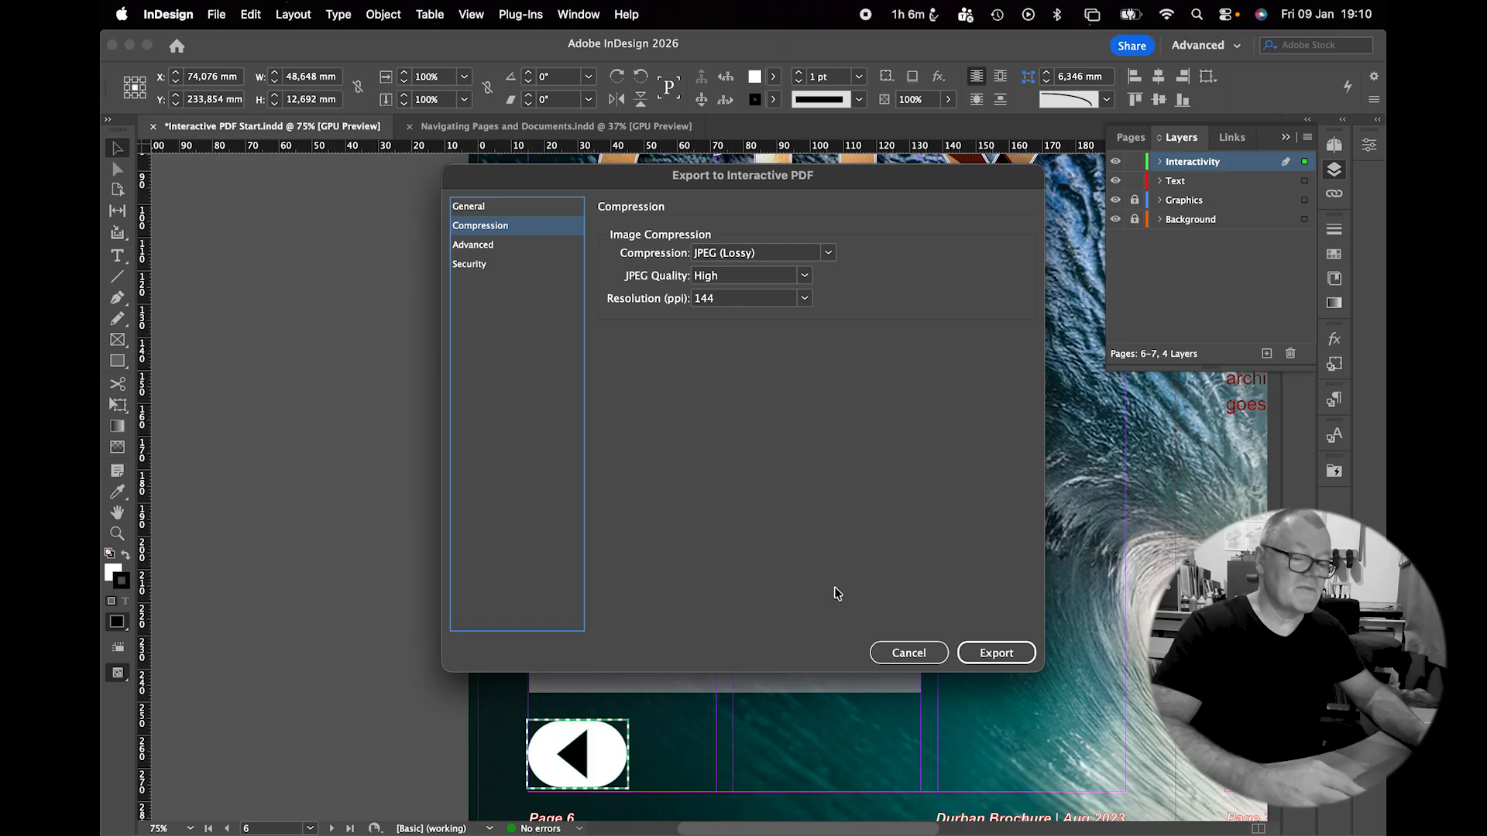
left_click(985, 655)
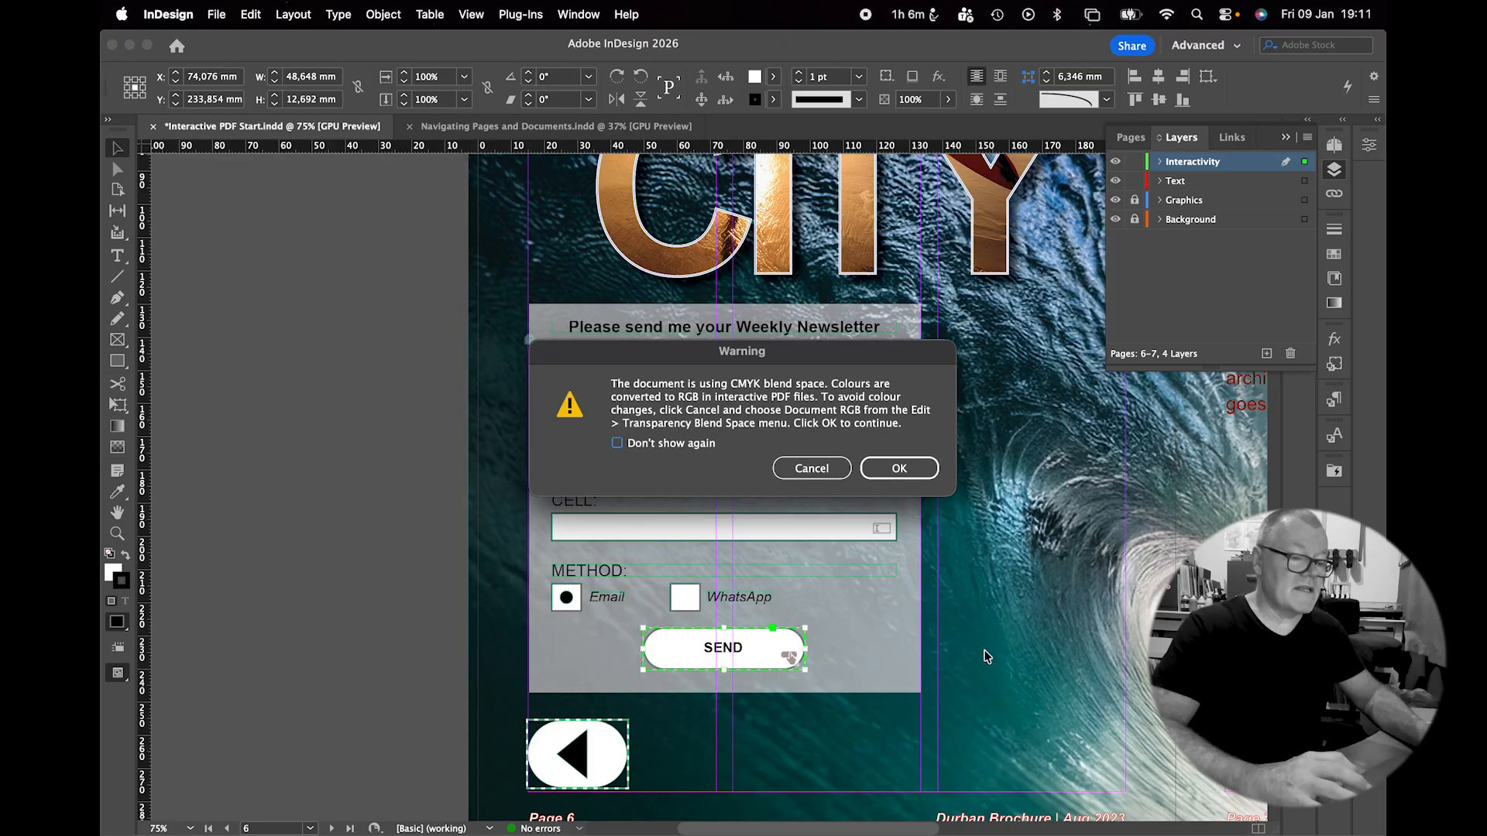
left_click(899, 469)
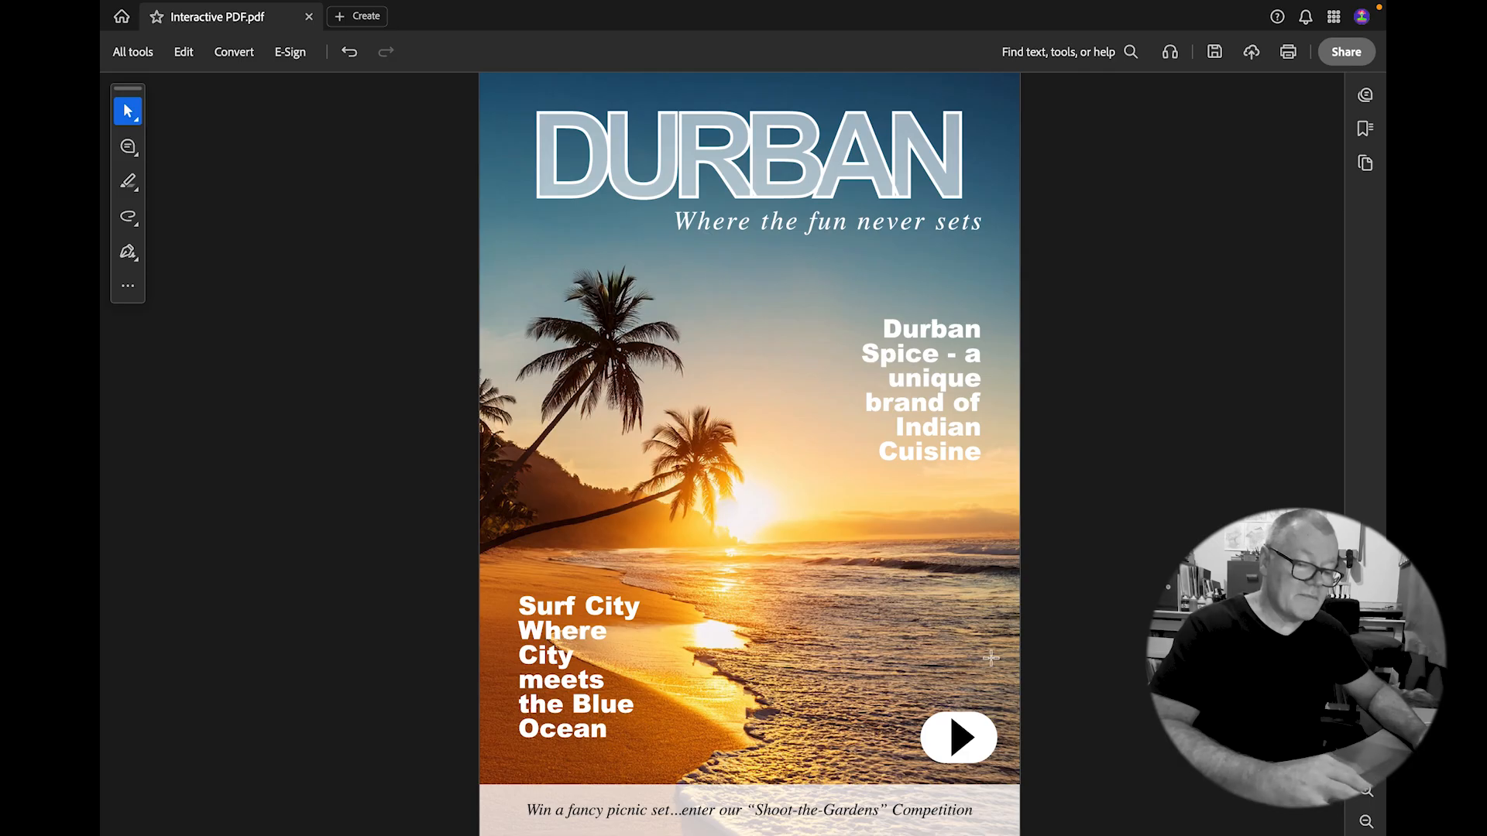
Use the next and back arrow buttons to move from the cover through the spreads to the back cover and back.
left_click(955, 740)
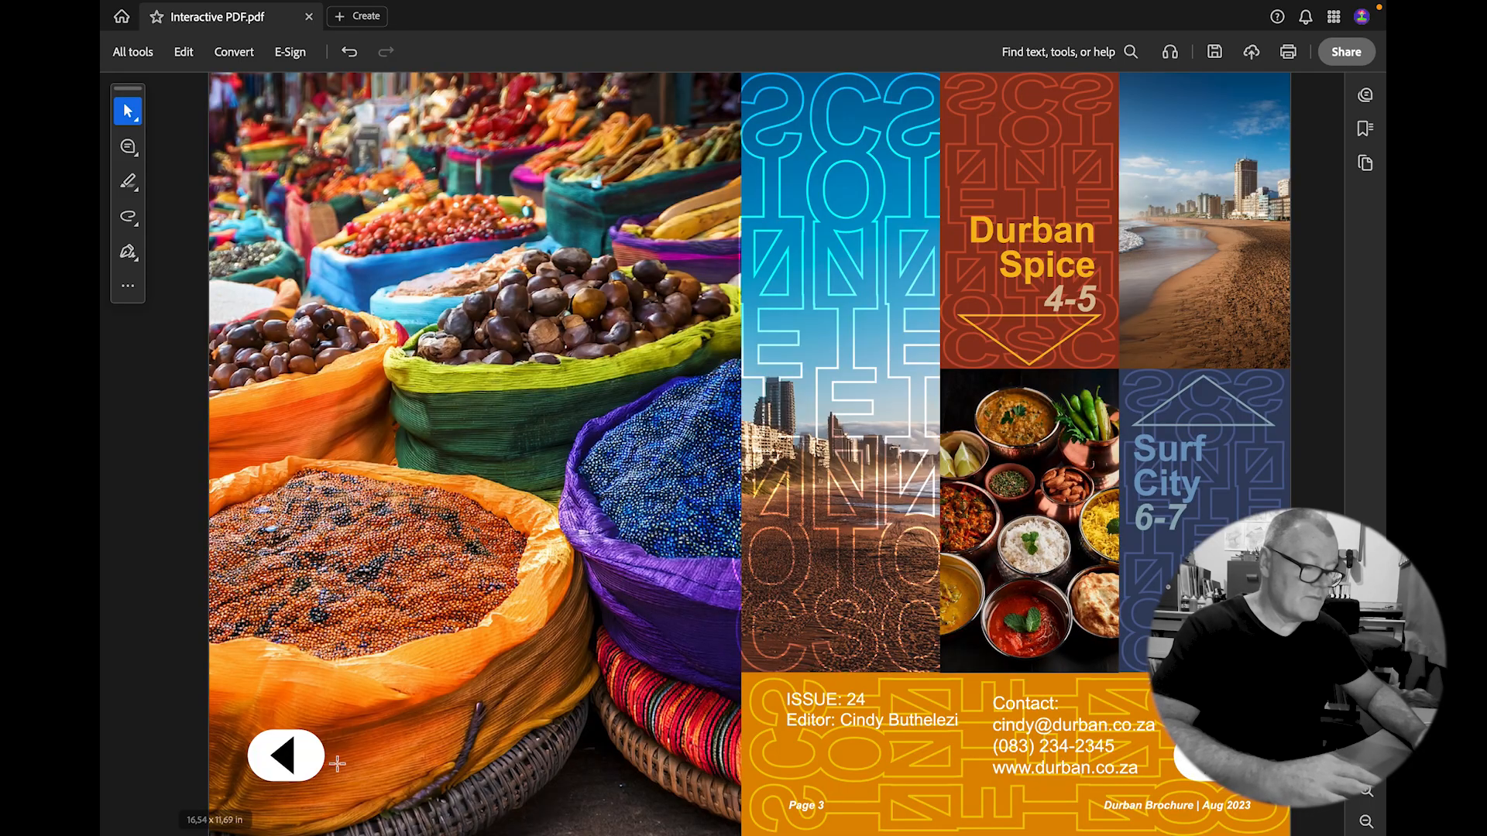
left_click(290, 750)
left_click(958, 738)
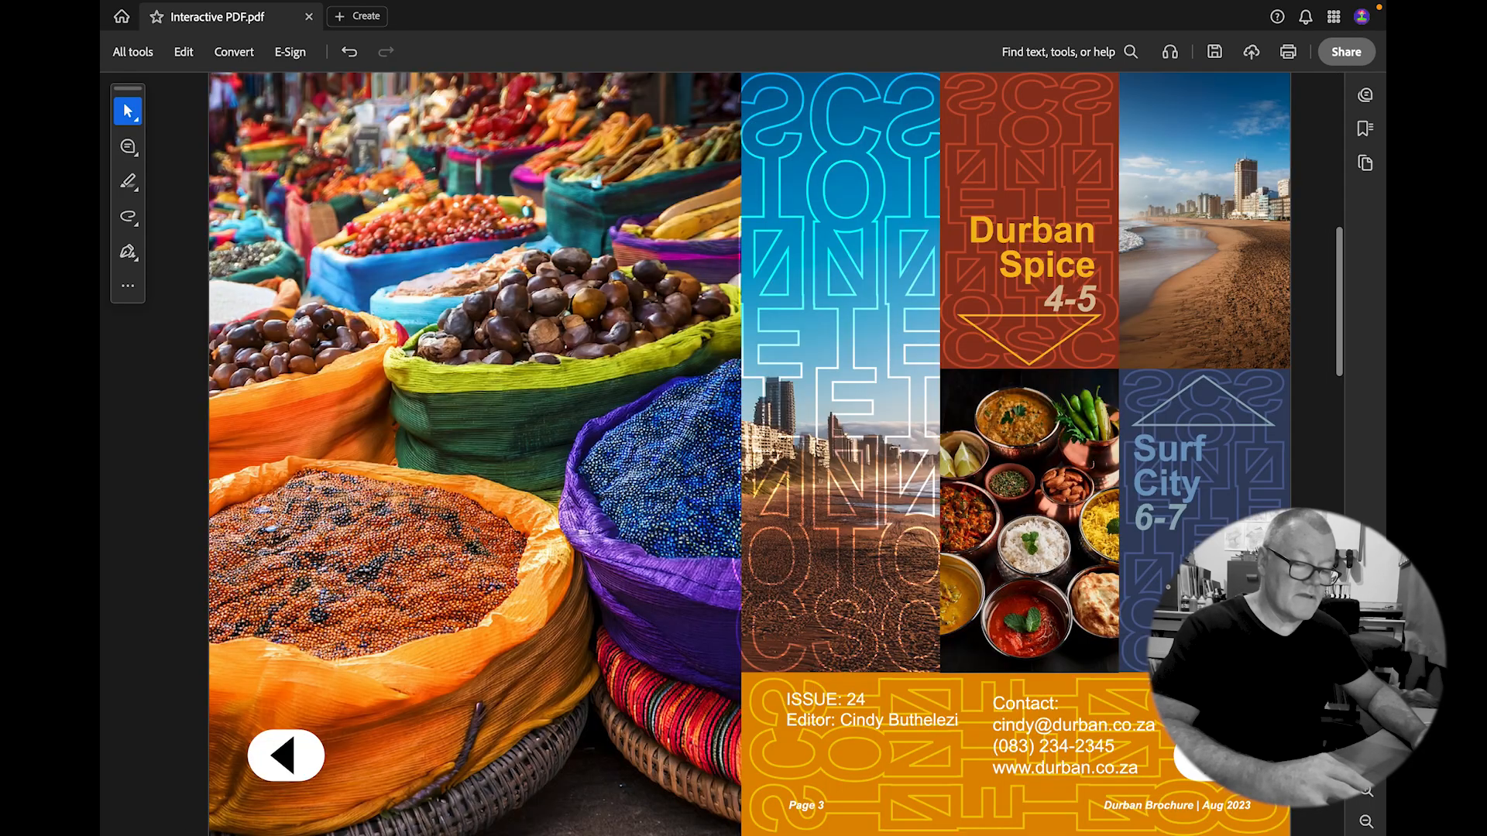
left_click(1146, 738)
left_click(288, 757)
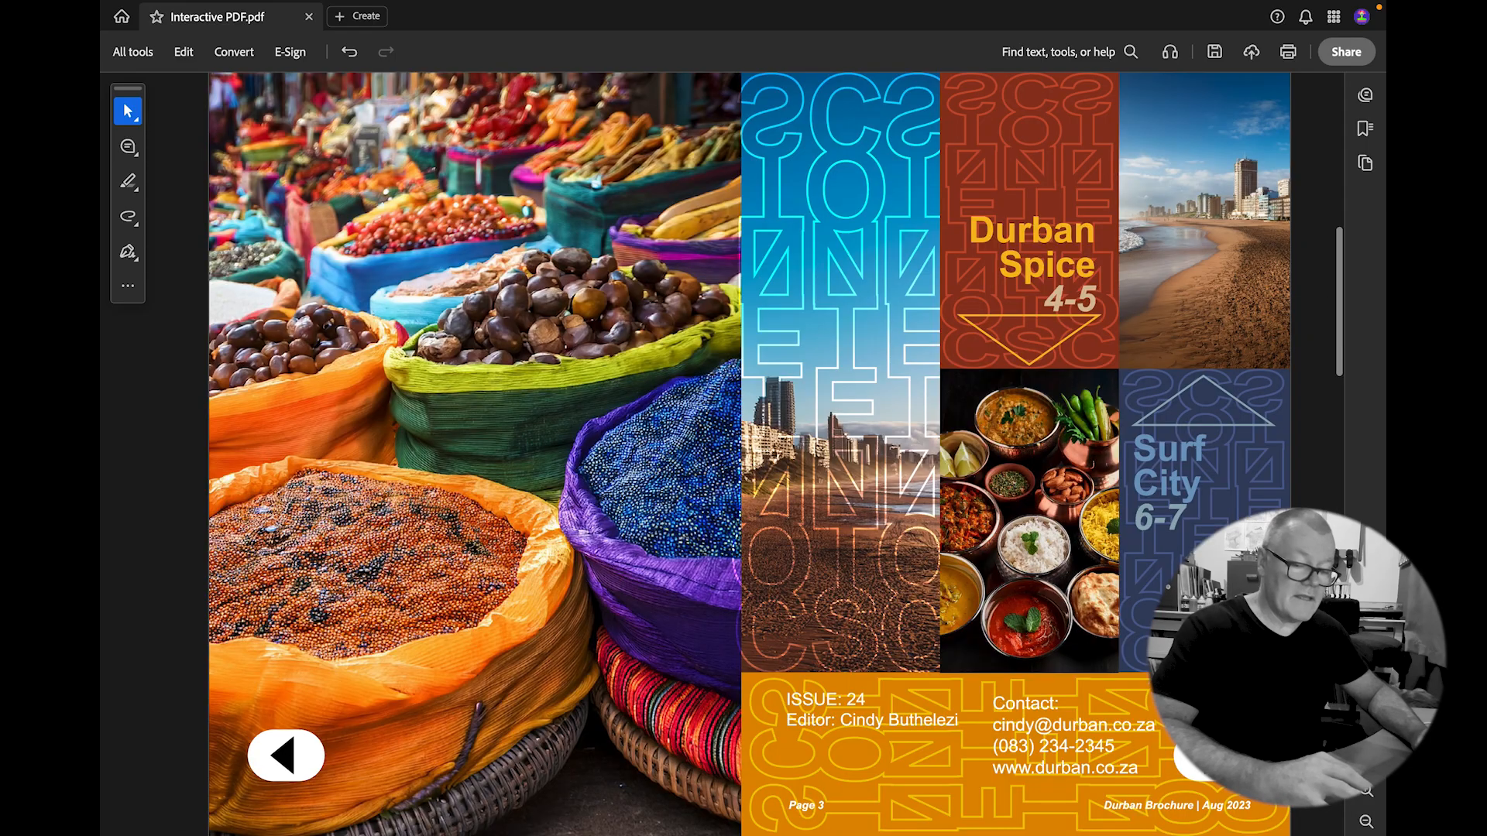
left_click(1218, 756)
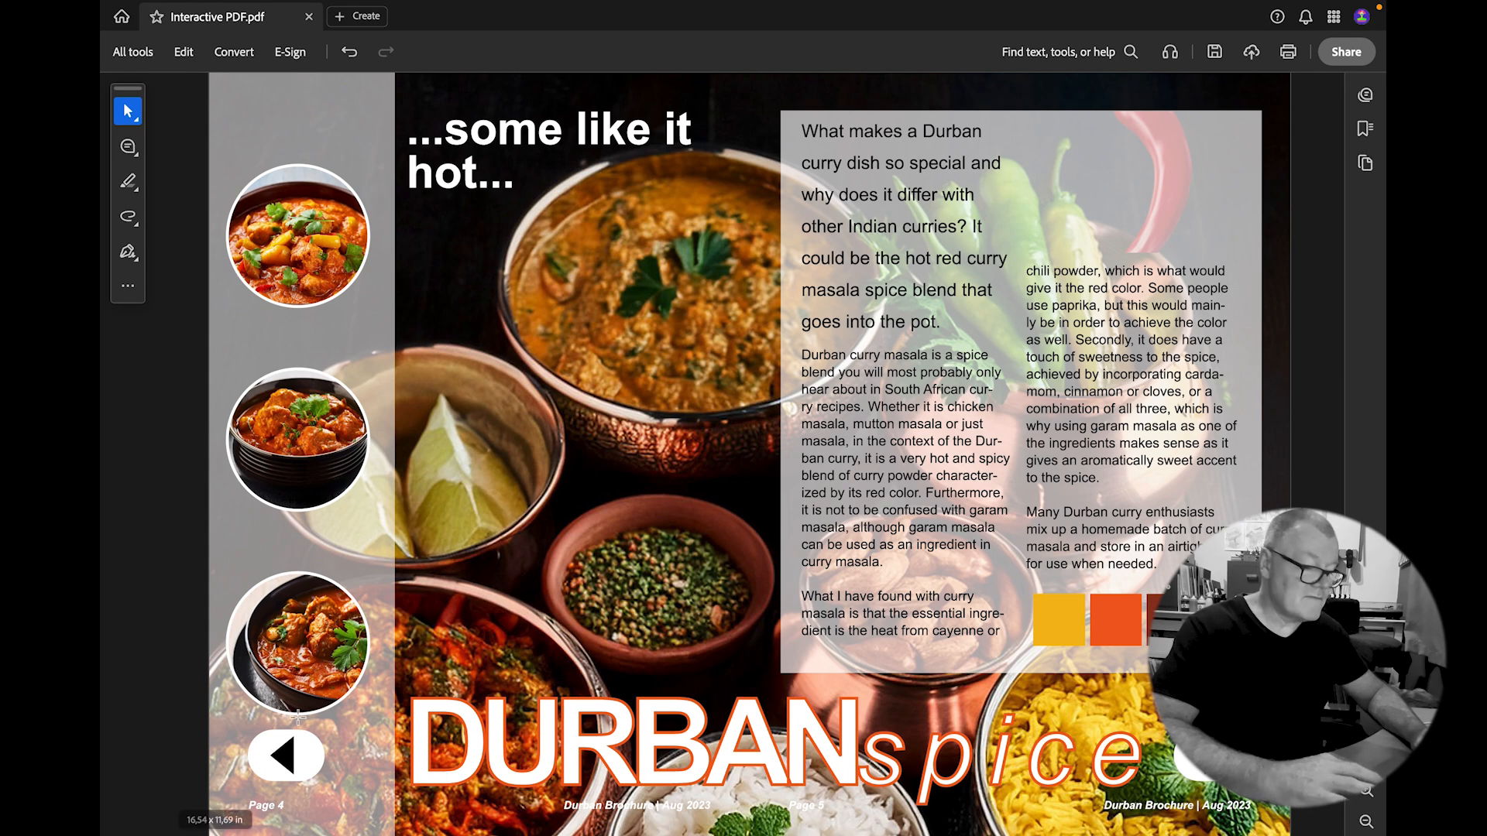
left_click(297, 765)
left_click(1212, 755)
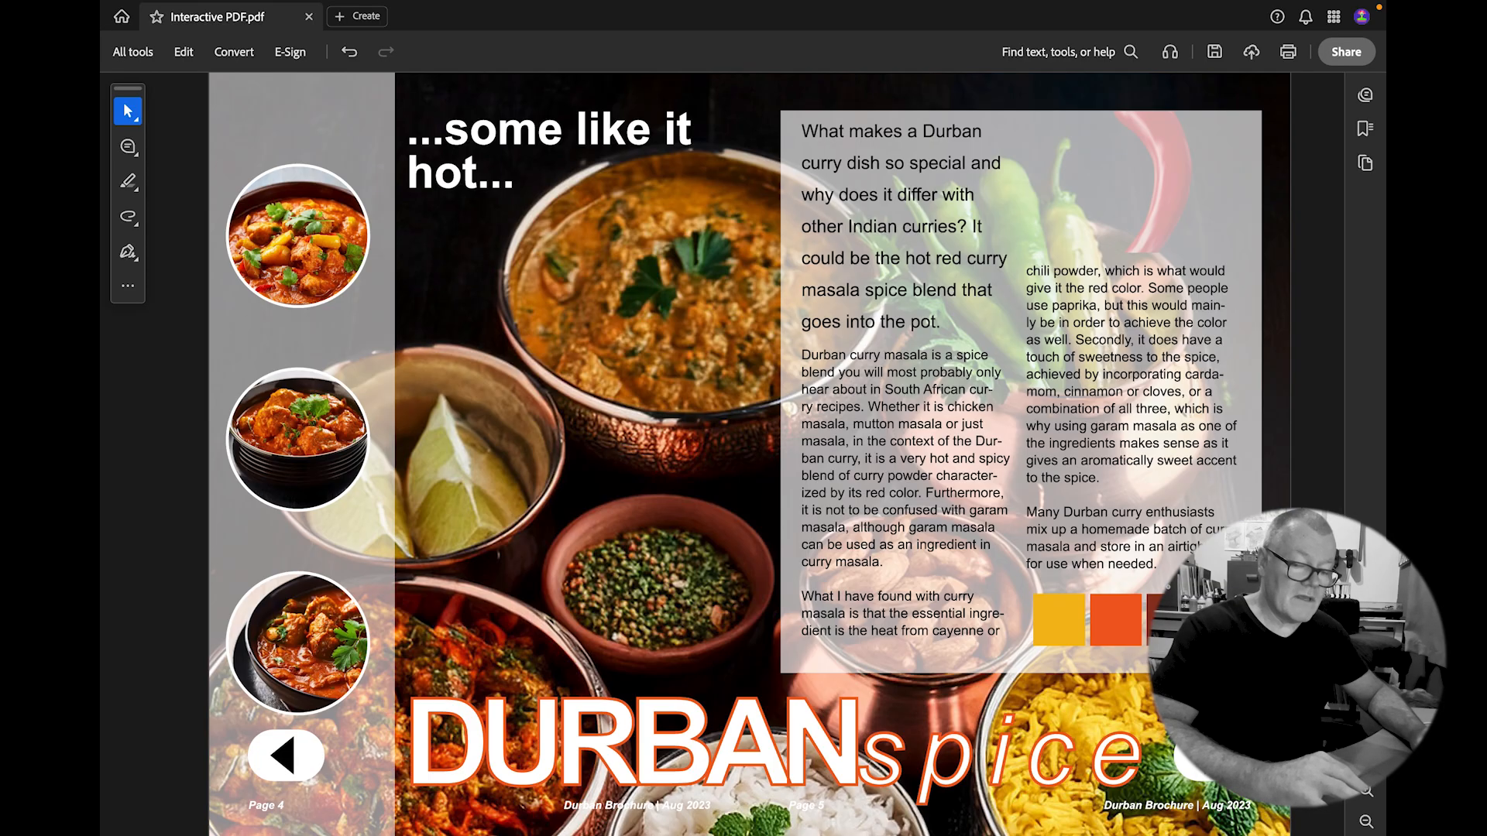
left_click(1212, 755)
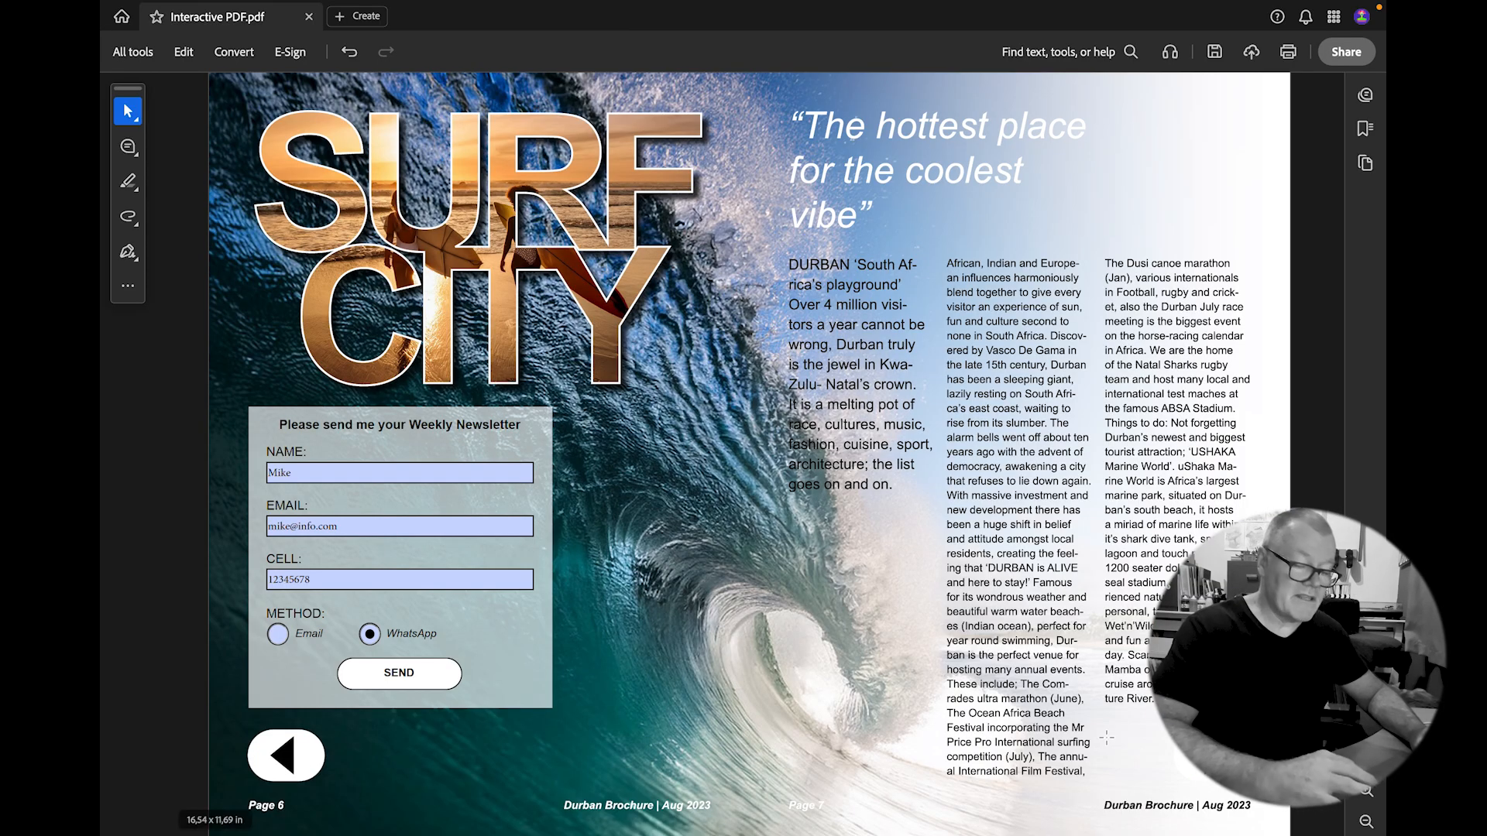
left_click(1212, 755)
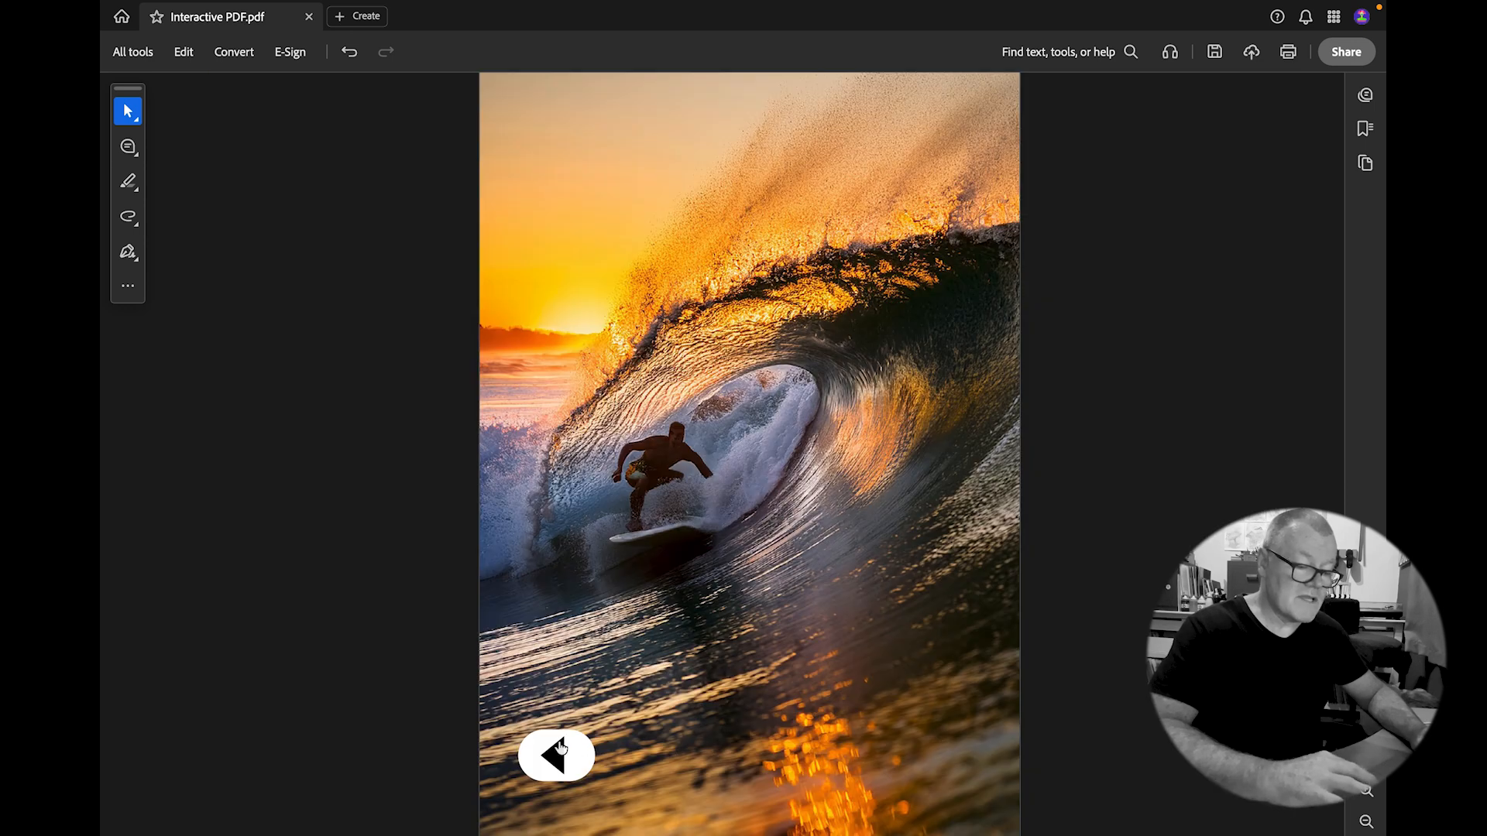
left_click(561, 747)
left_click(293, 751)
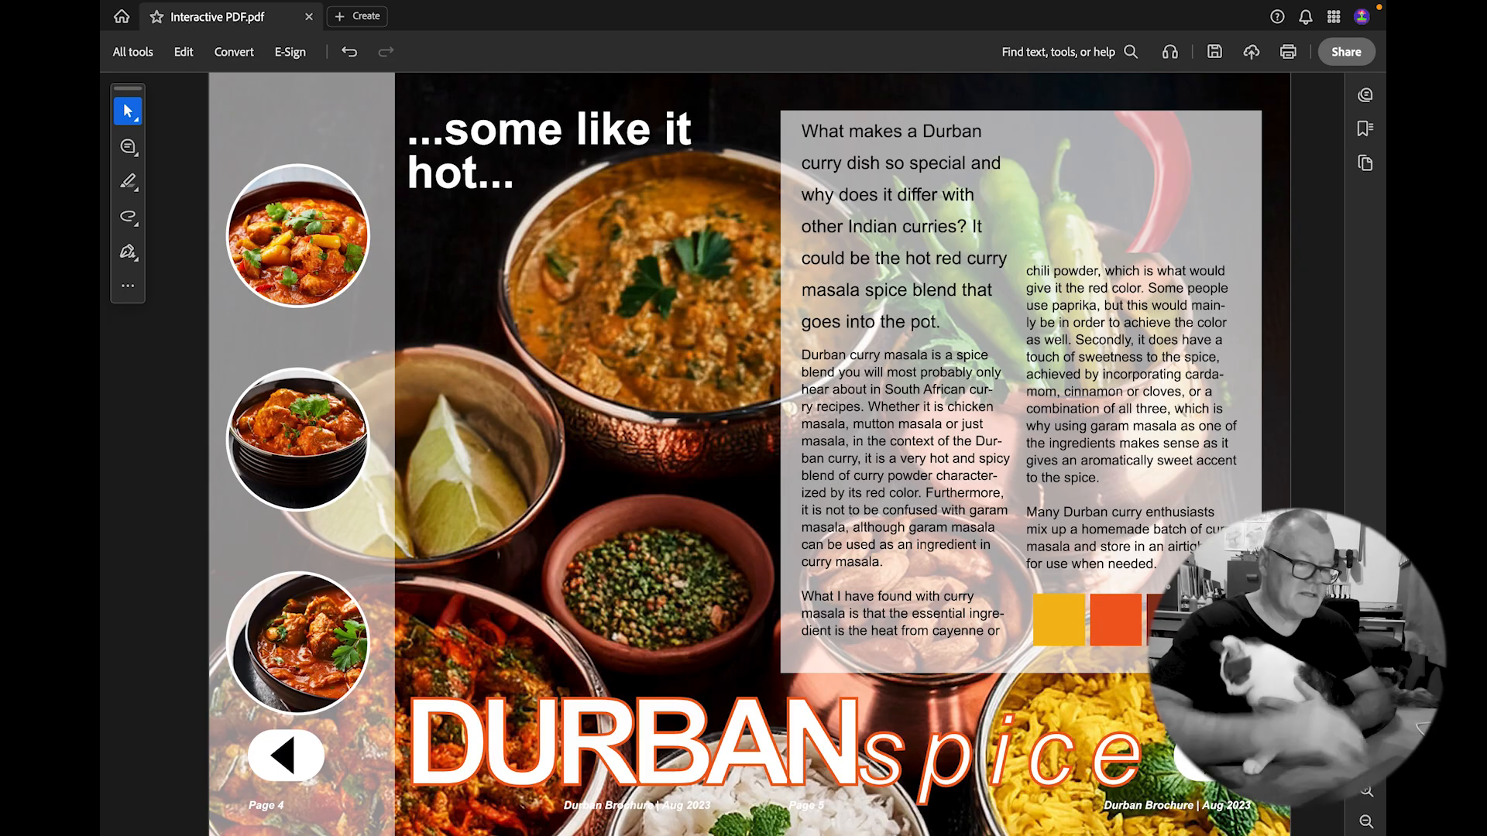
Page with the arrow keys, jump to Surf City via its contents link, and return to pages 2–3.
key("Left")
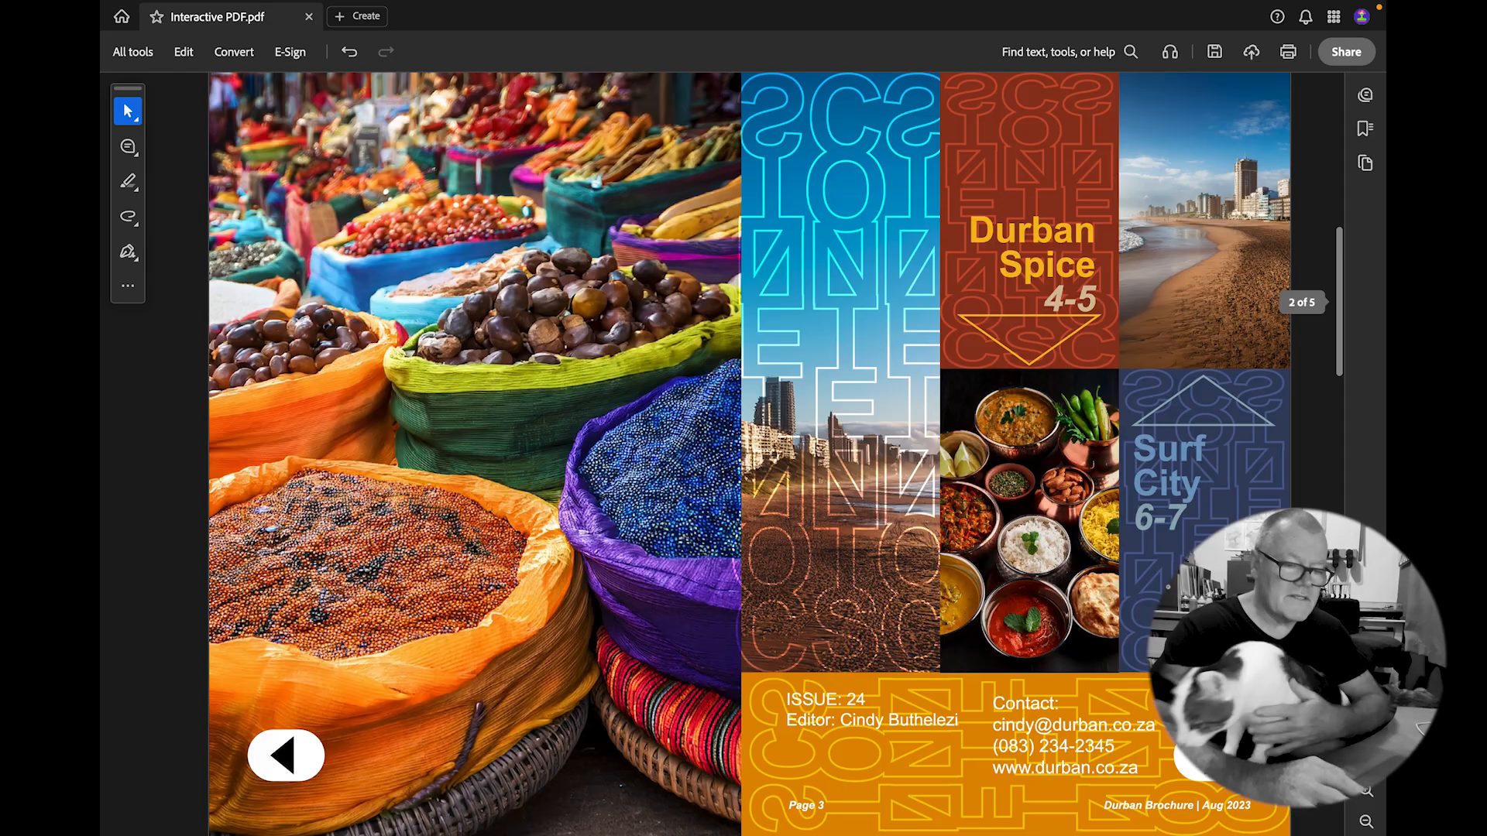
key("Right")
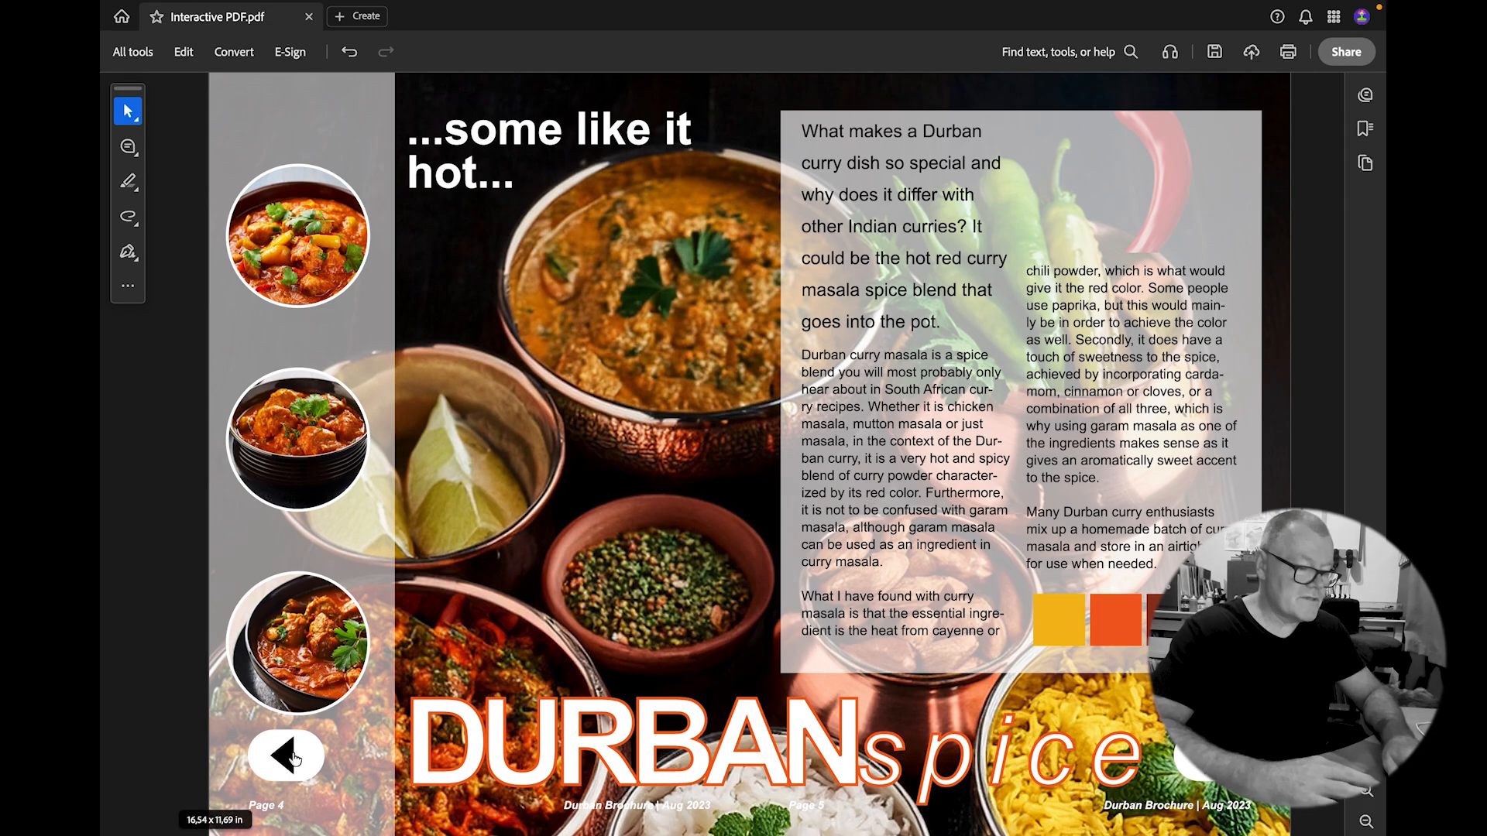
key("Left")
left_click(1157, 452)
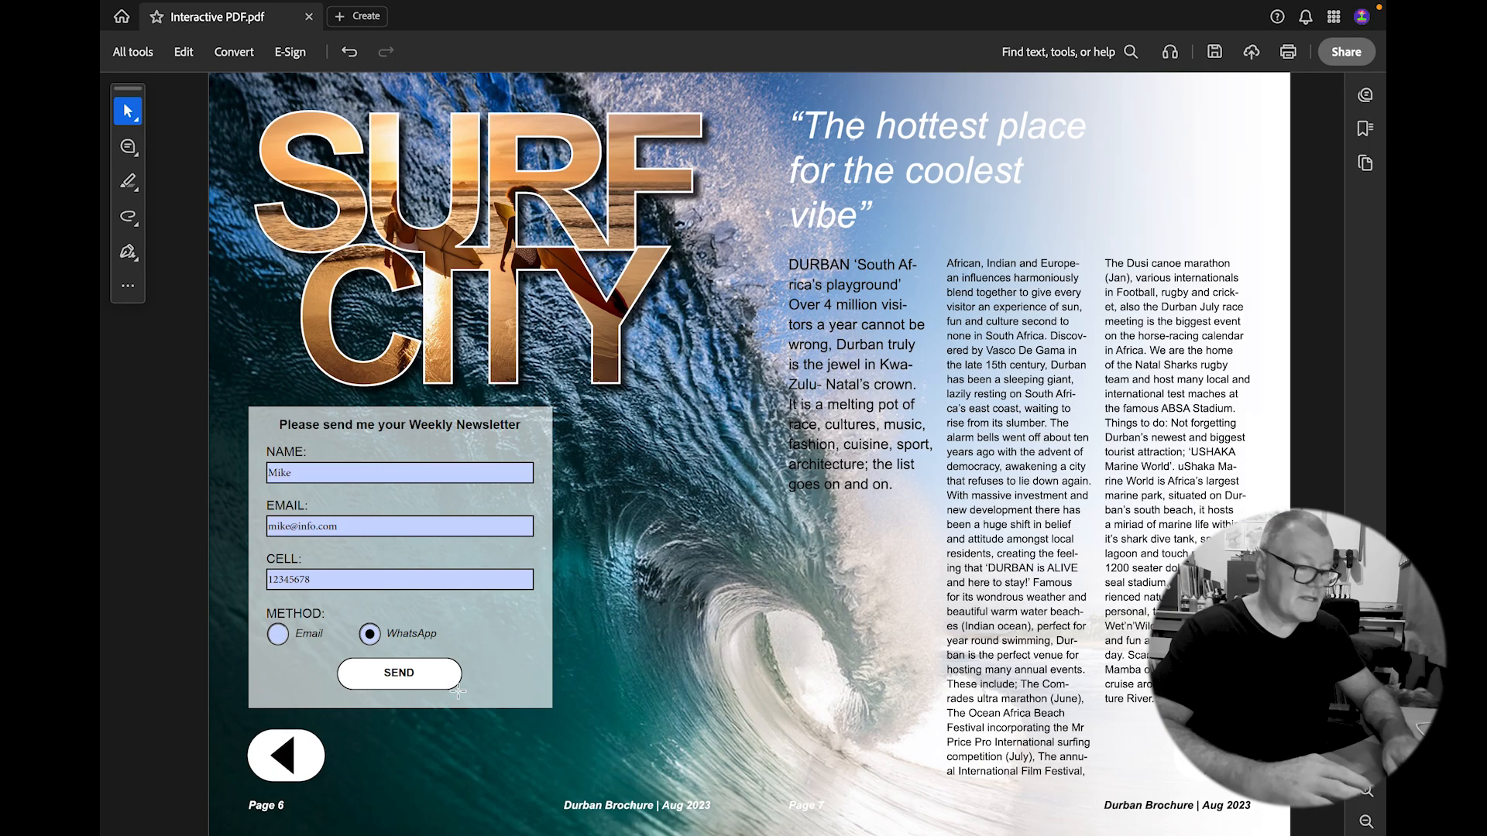
left_click(285, 755)
left_click(286, 755)
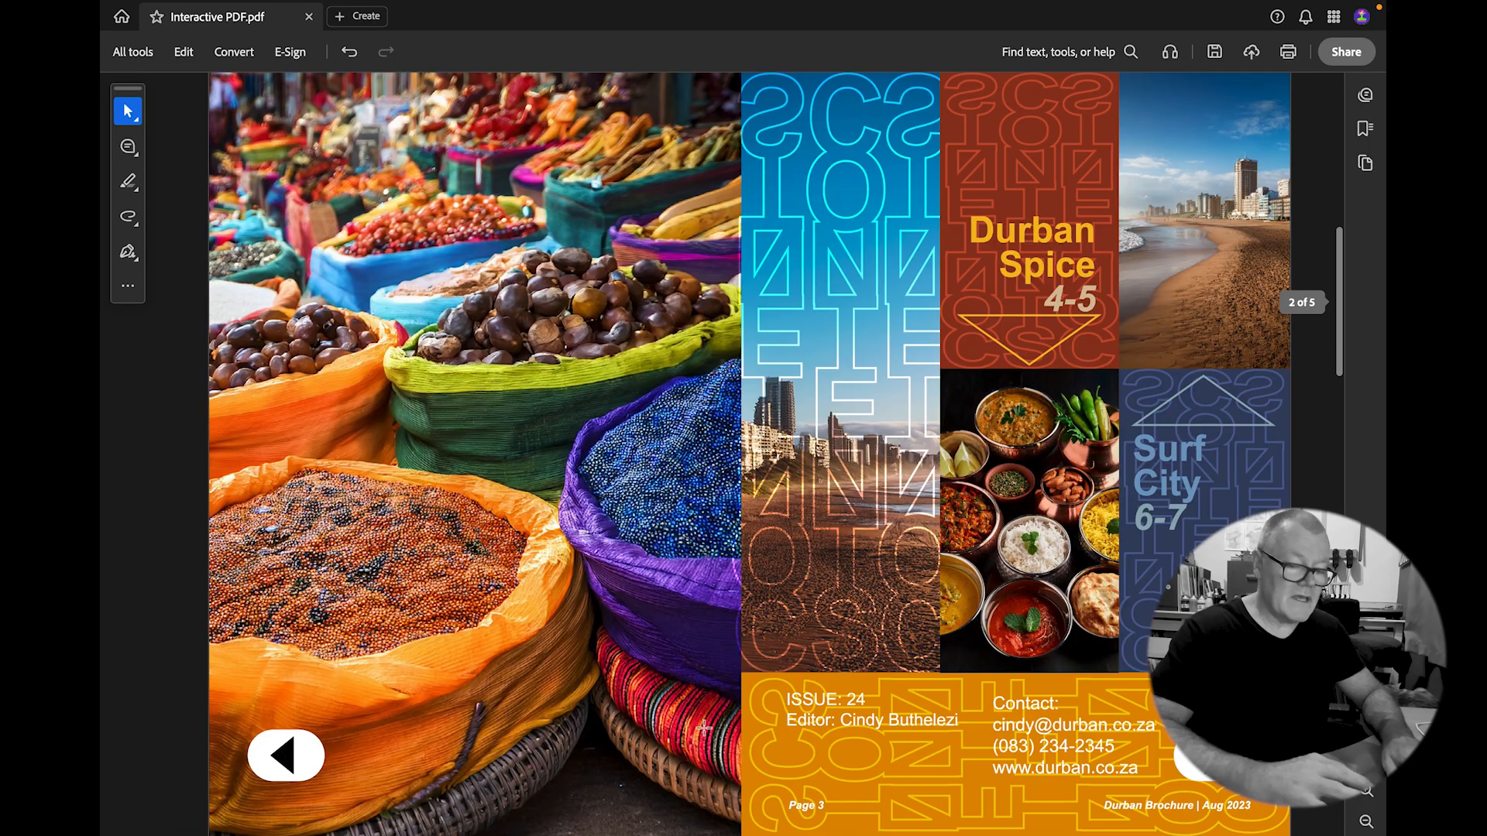
left_click(1024, 728)
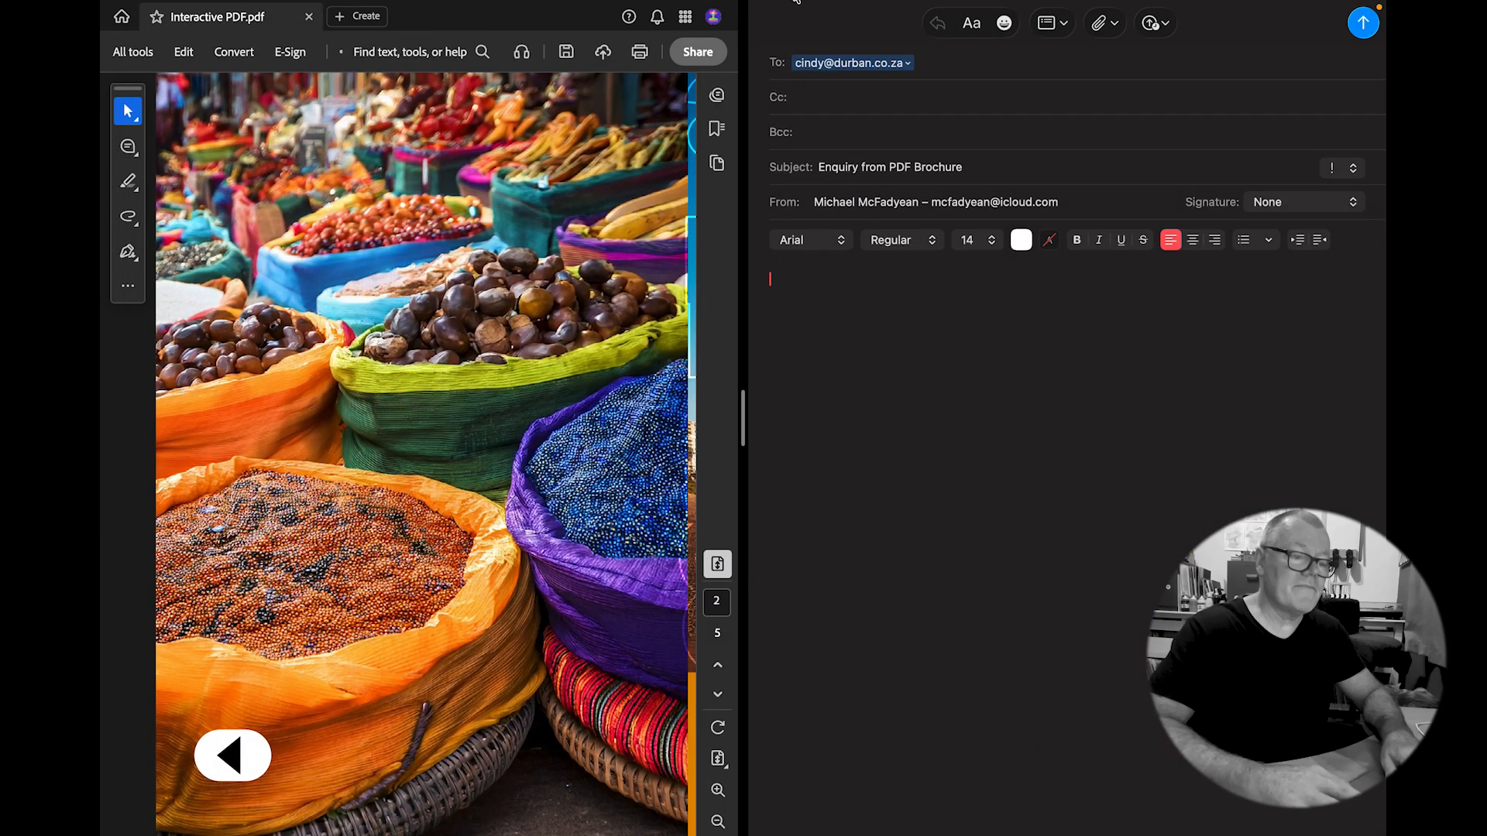
left_click(773, 48)
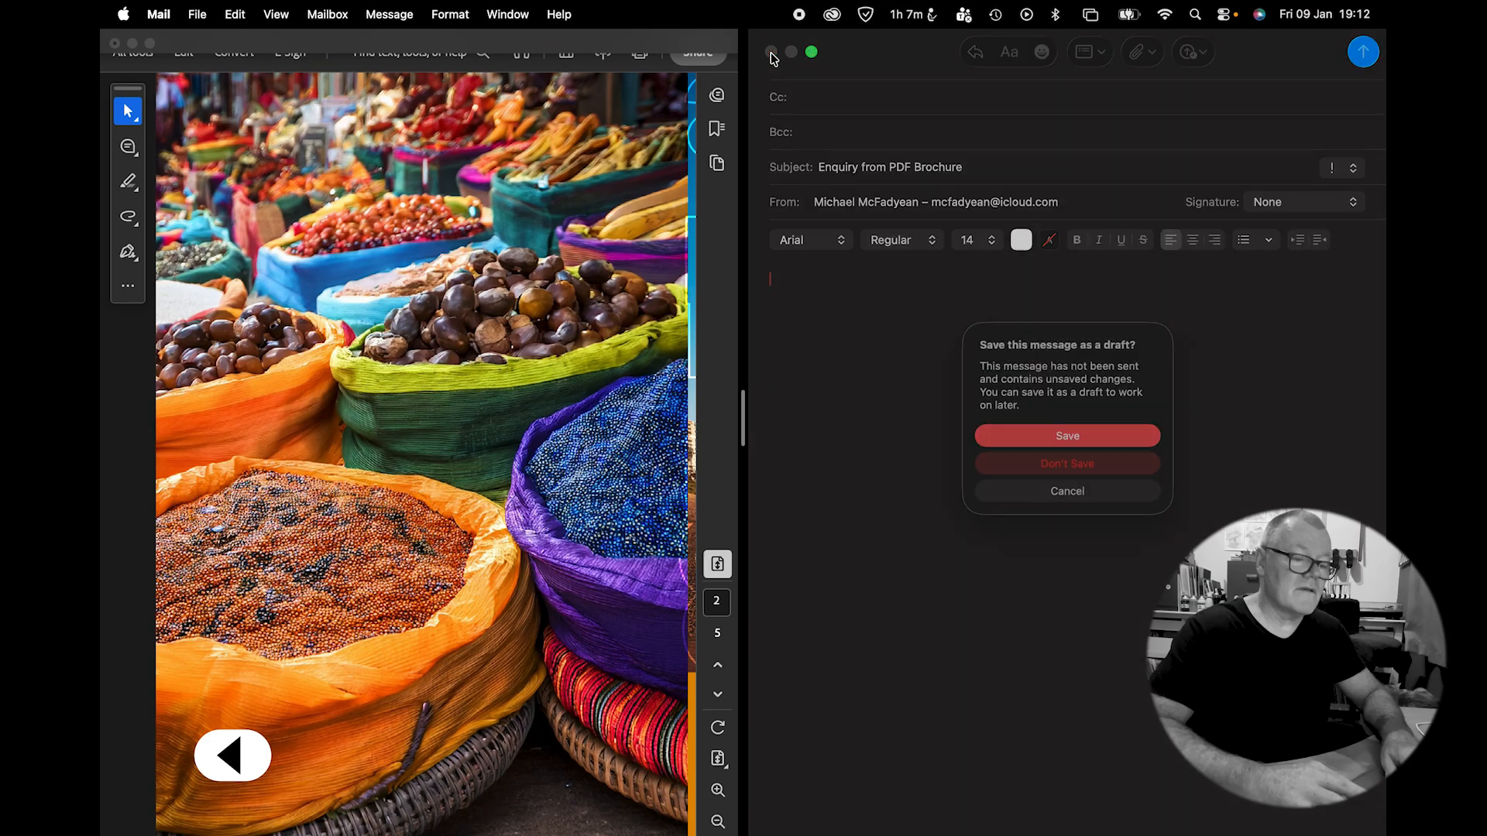
left_click(1033, 467)
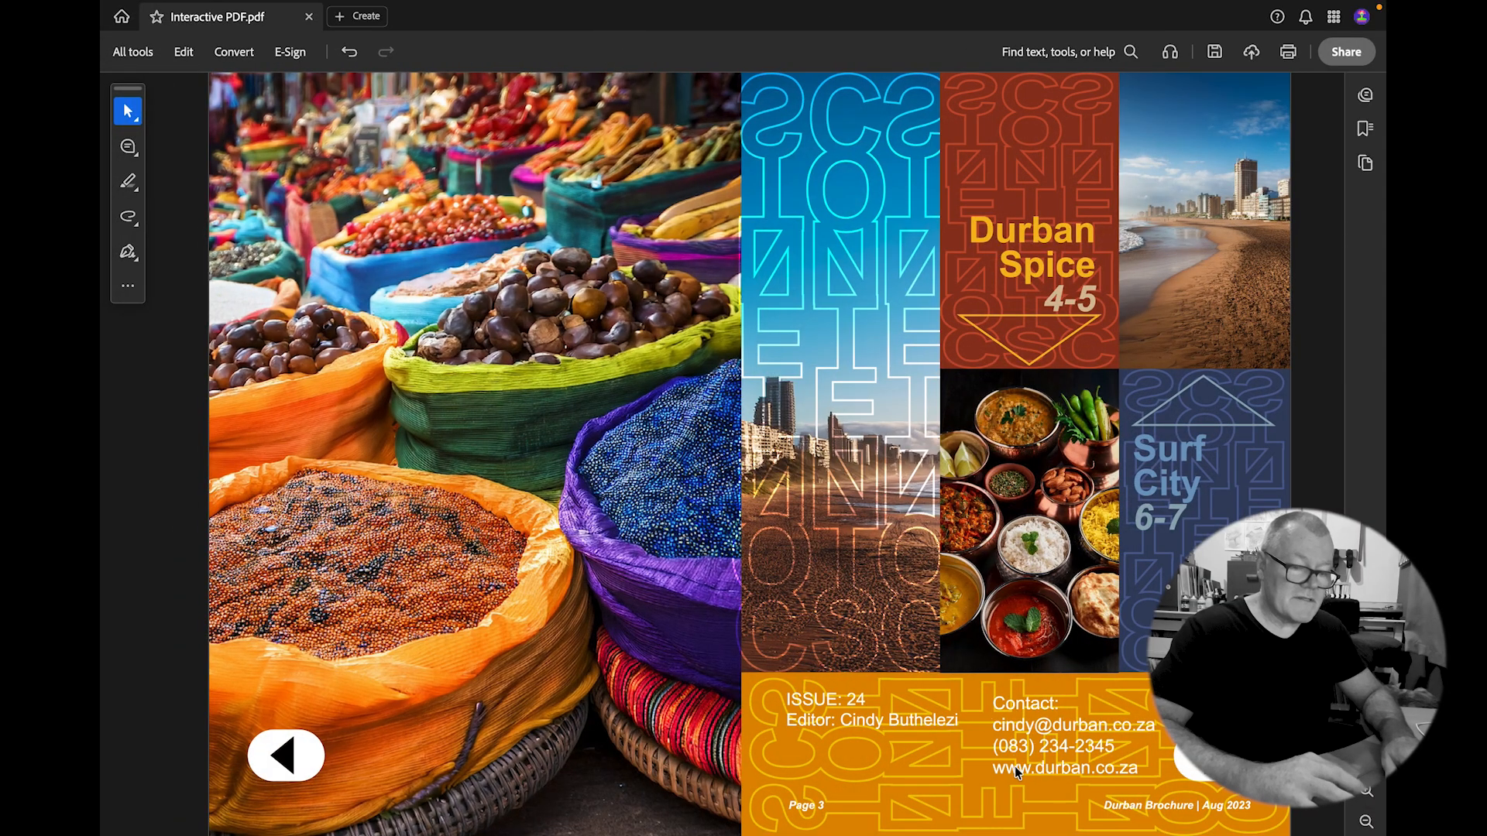
key("ctrl+Left")
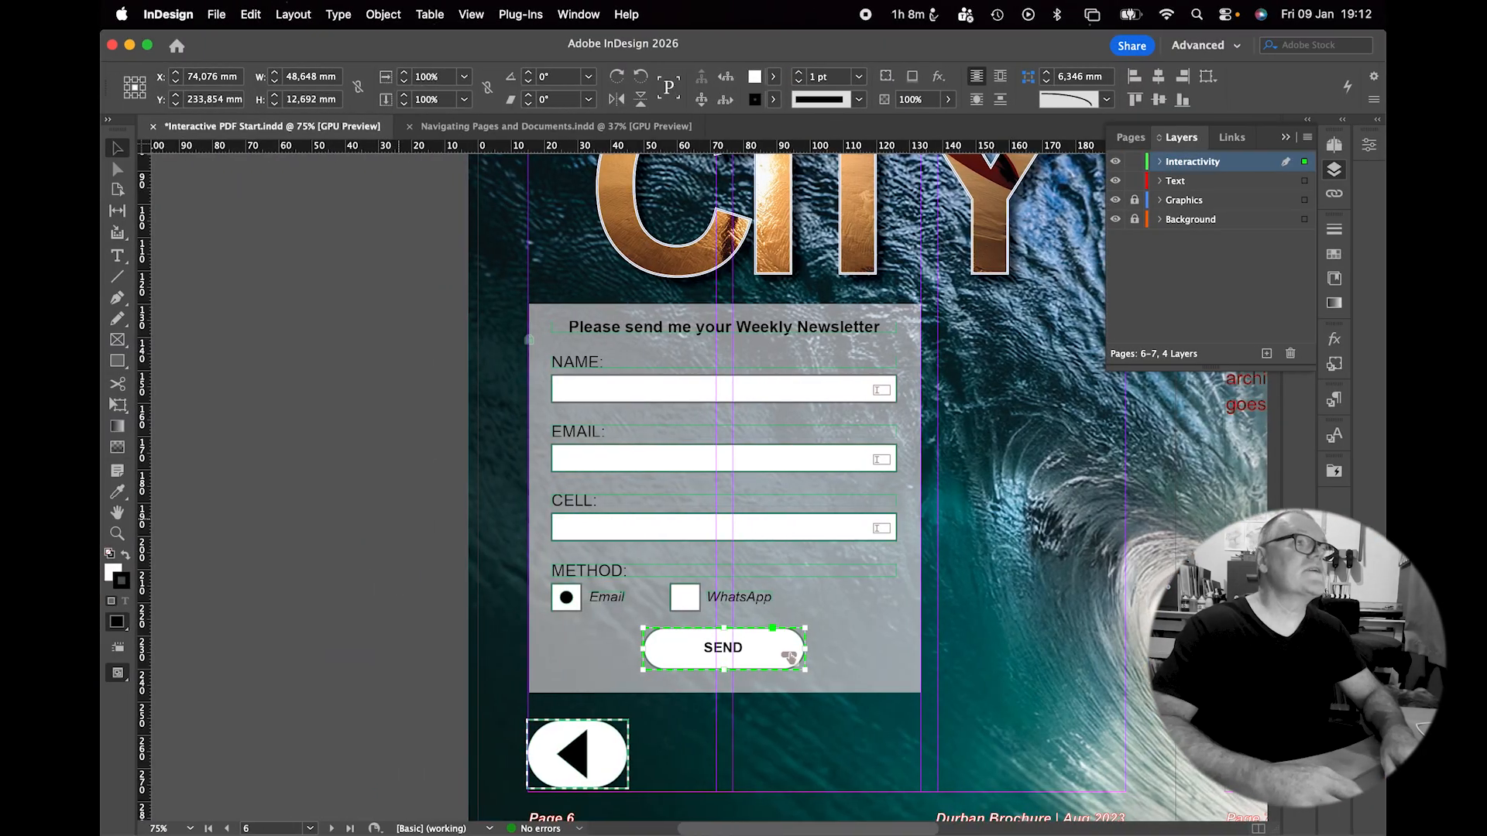
left_click_drag(463, 0, 632, 29)
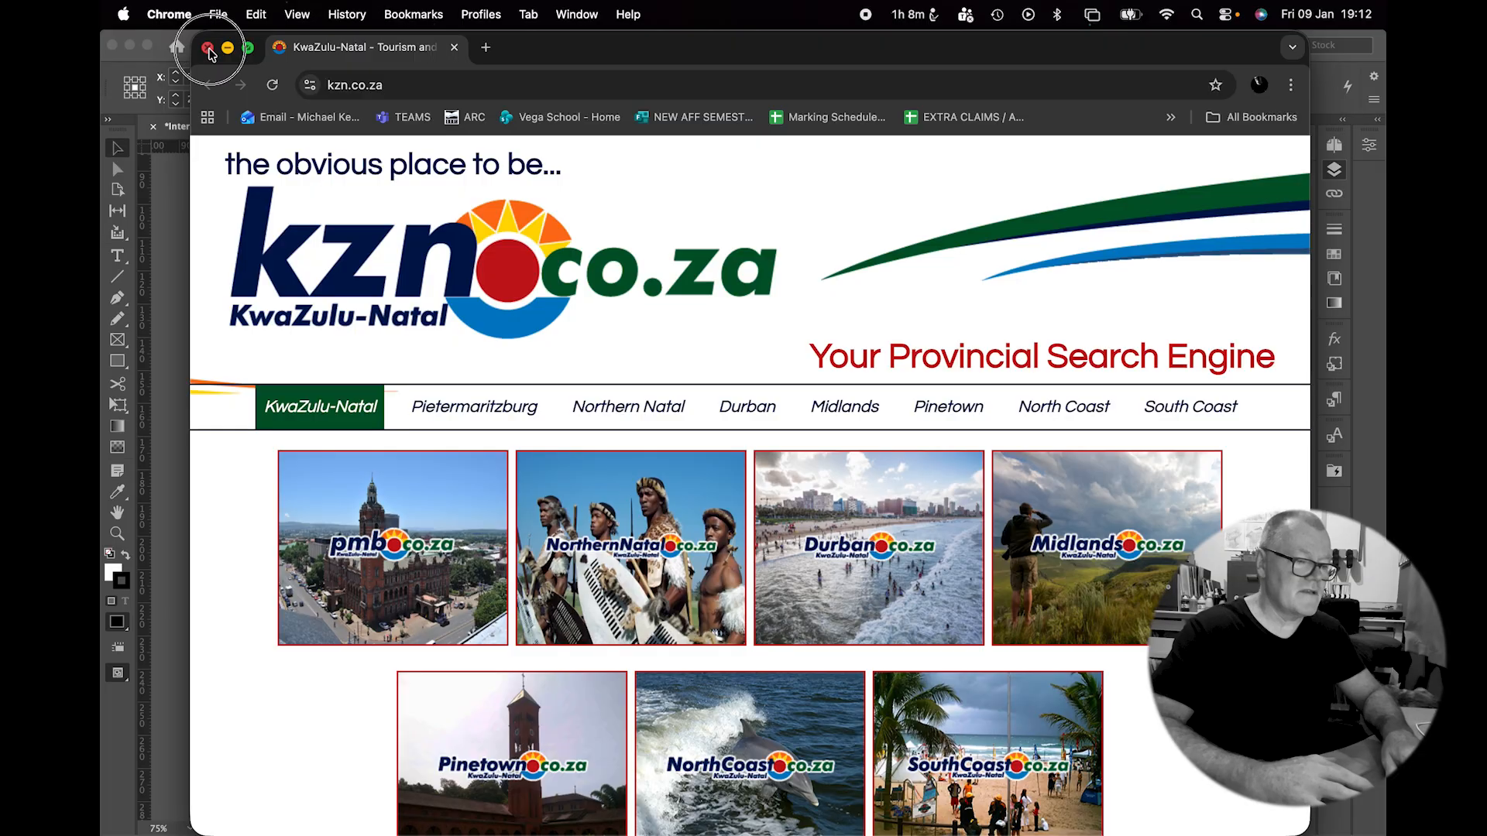
left_click(207, 48)
key("ctrl+Right")
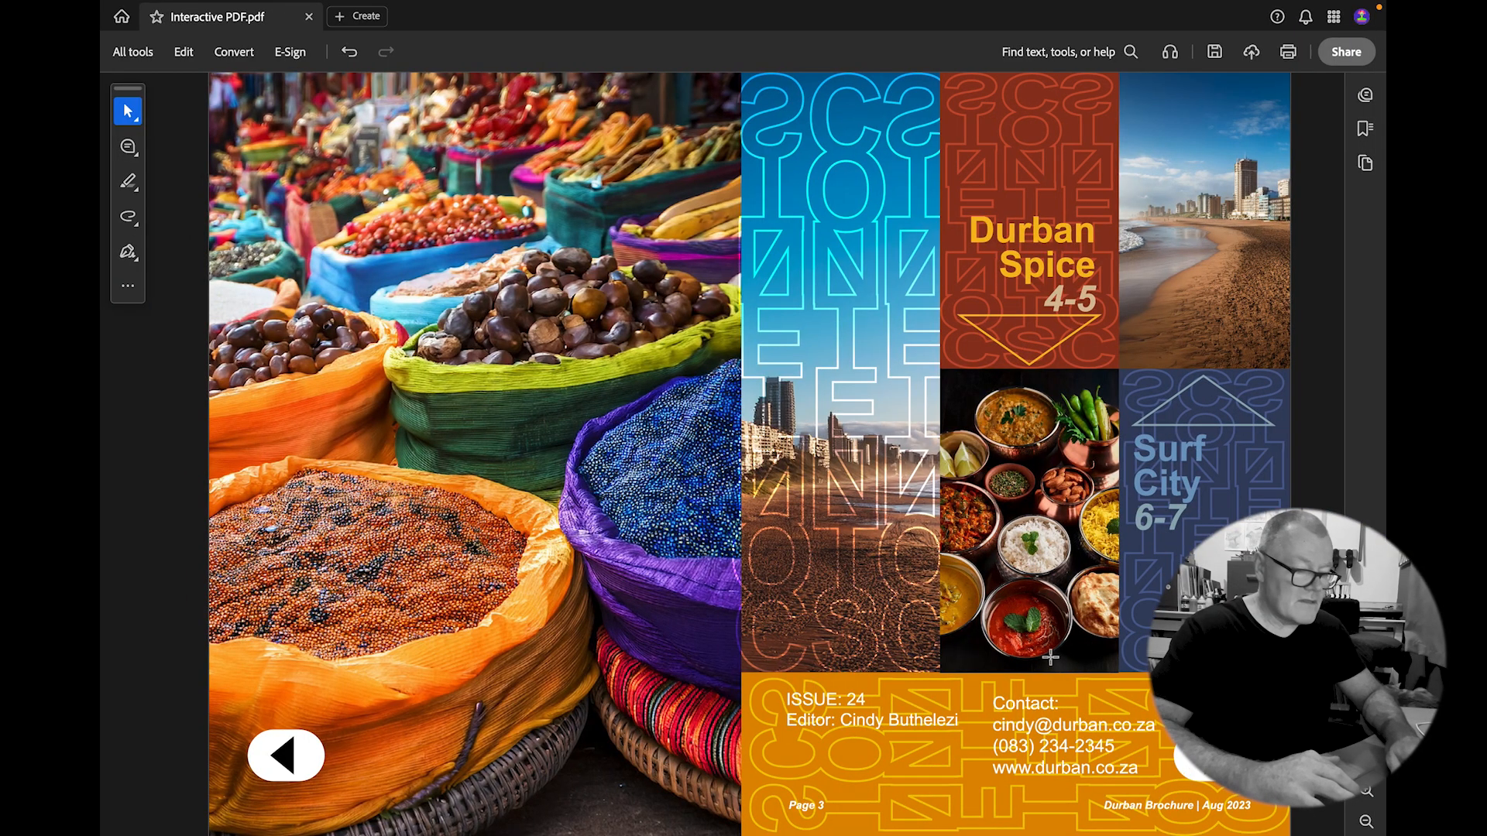
On page 6, correct the end of the NAME entry and move on to EMAIL.
scroll(1050, 658, "down", 10)
scroll(1050, 658, "down", 10)
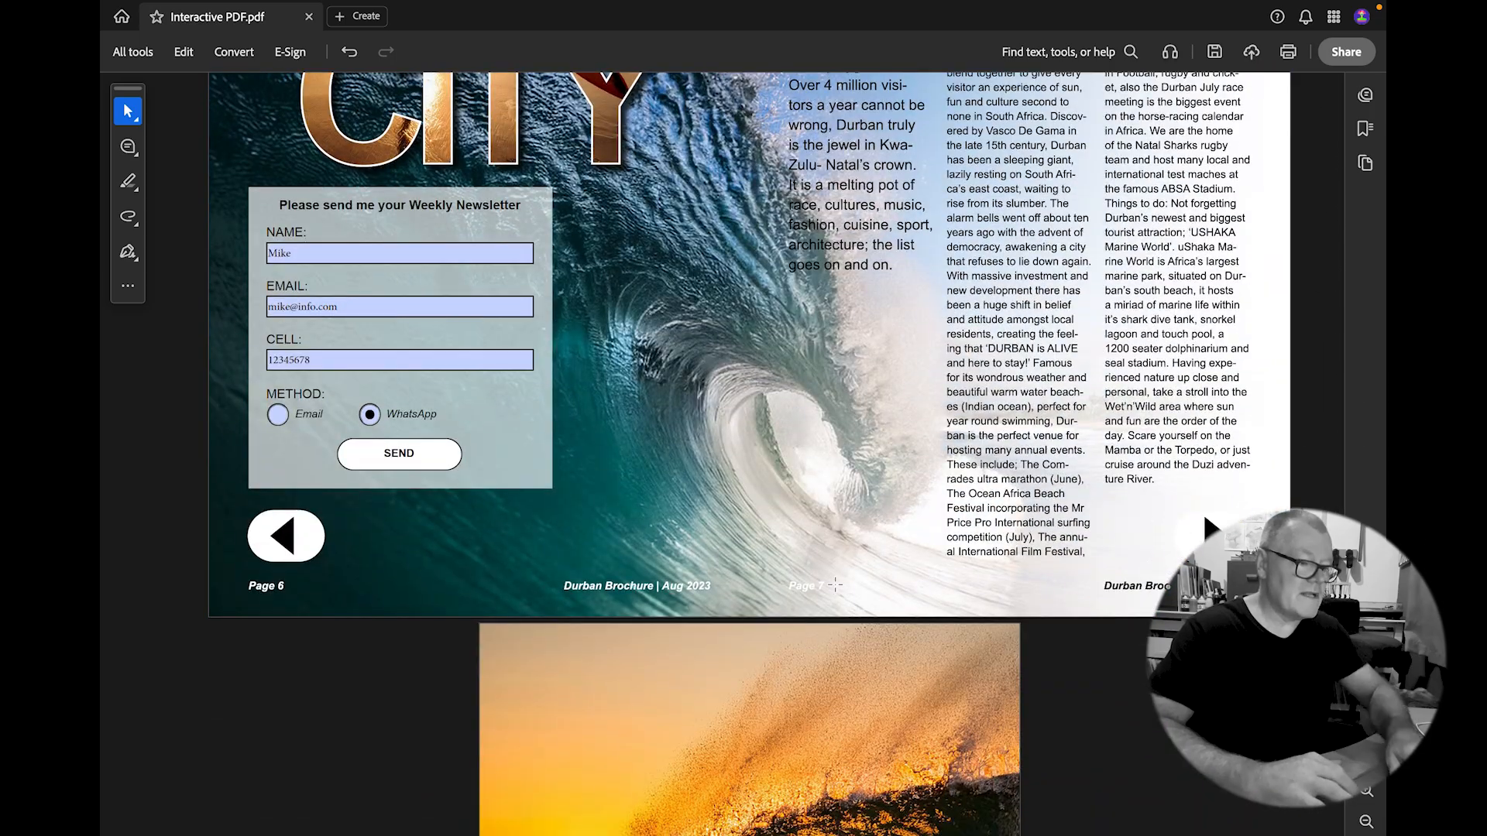
left_click(289, 249)
key("BackSpace")
key("BackSpace")
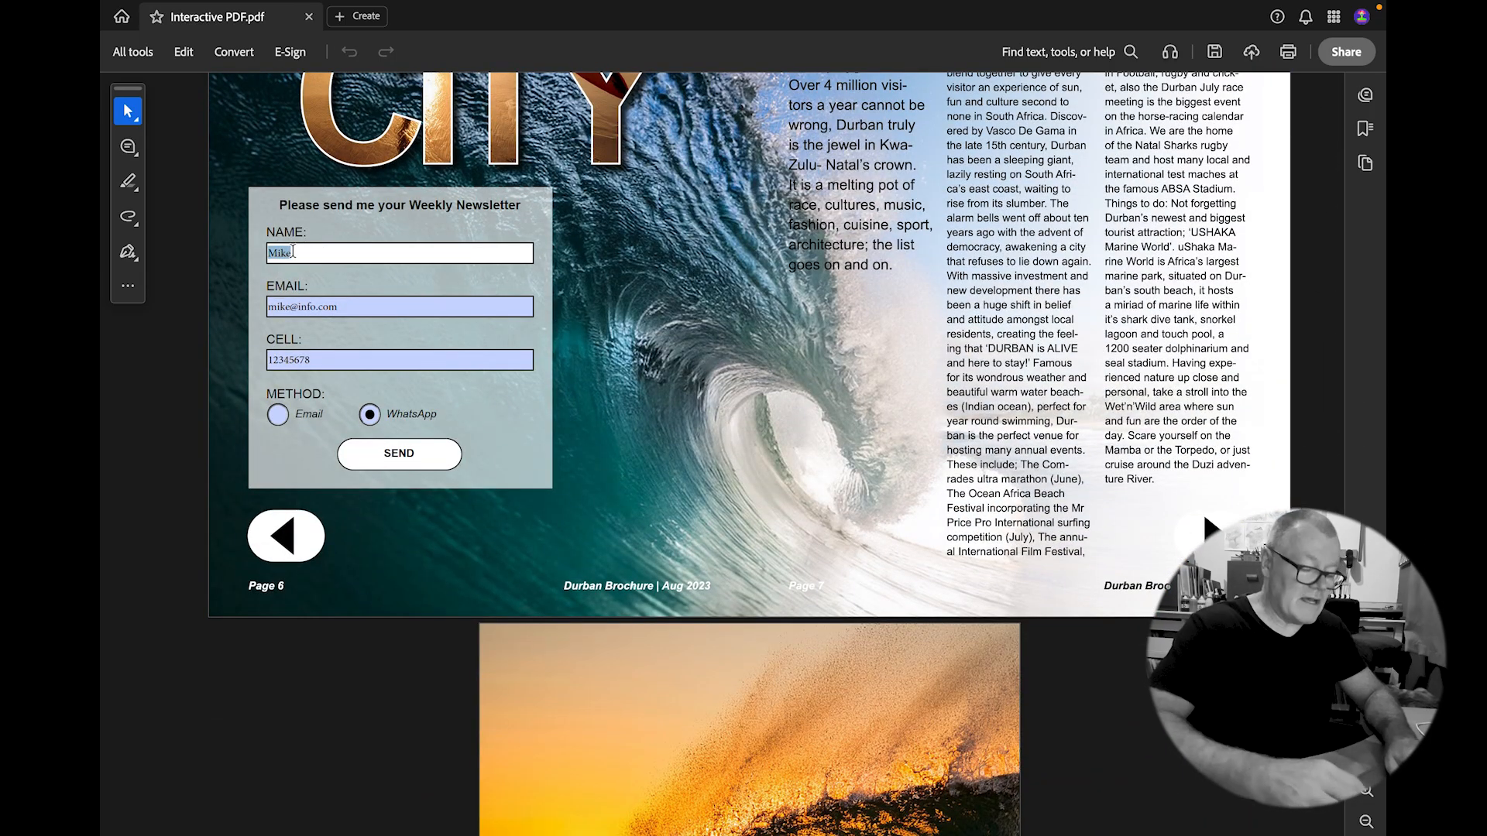
type("ke")
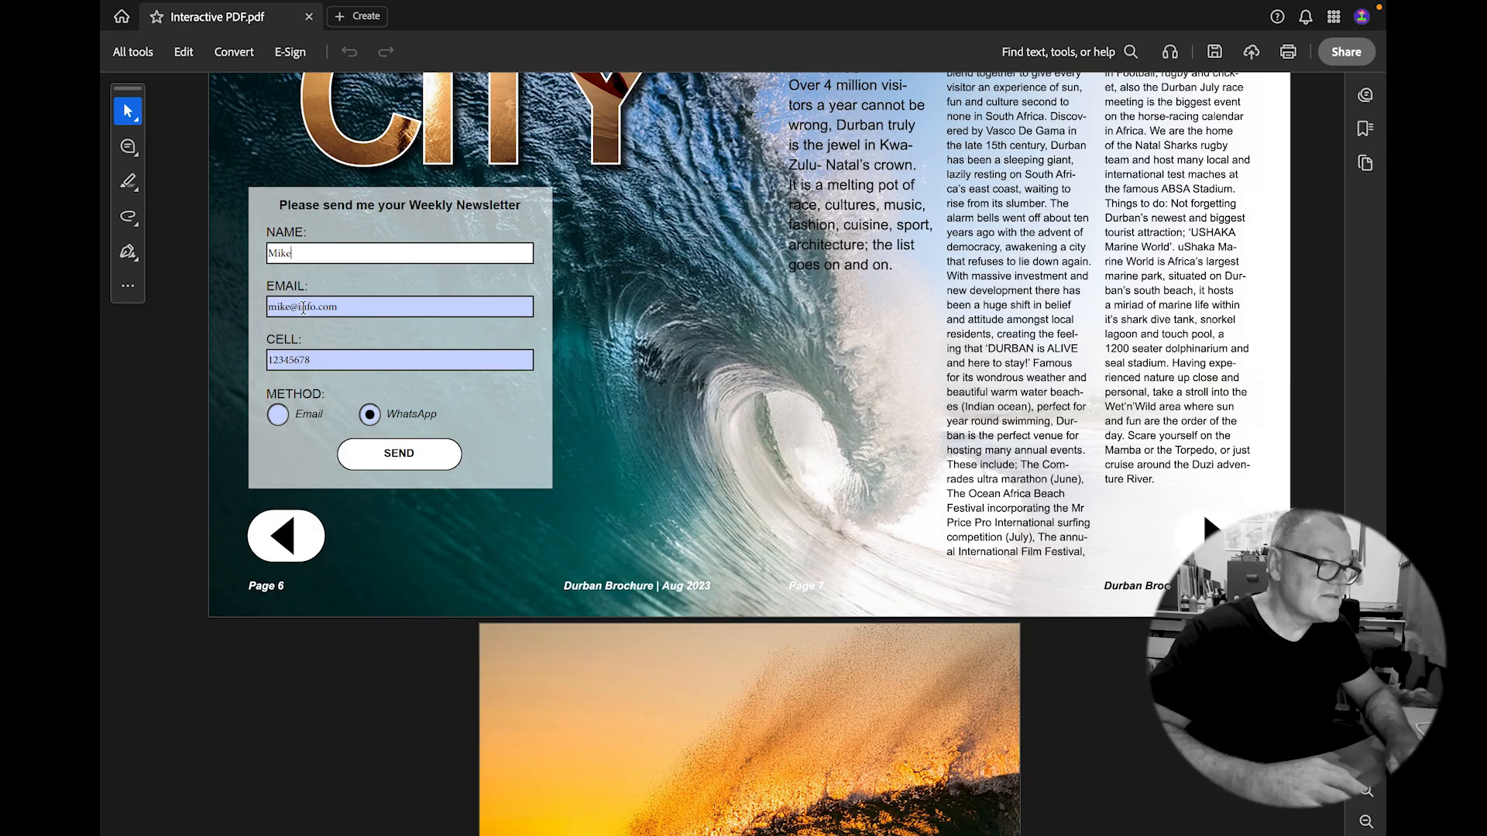
key("Tab")
Check the NAME, EMAIL and CELL entries, choose WhatsApp, and submit with SEND.
double_click(296, 249)
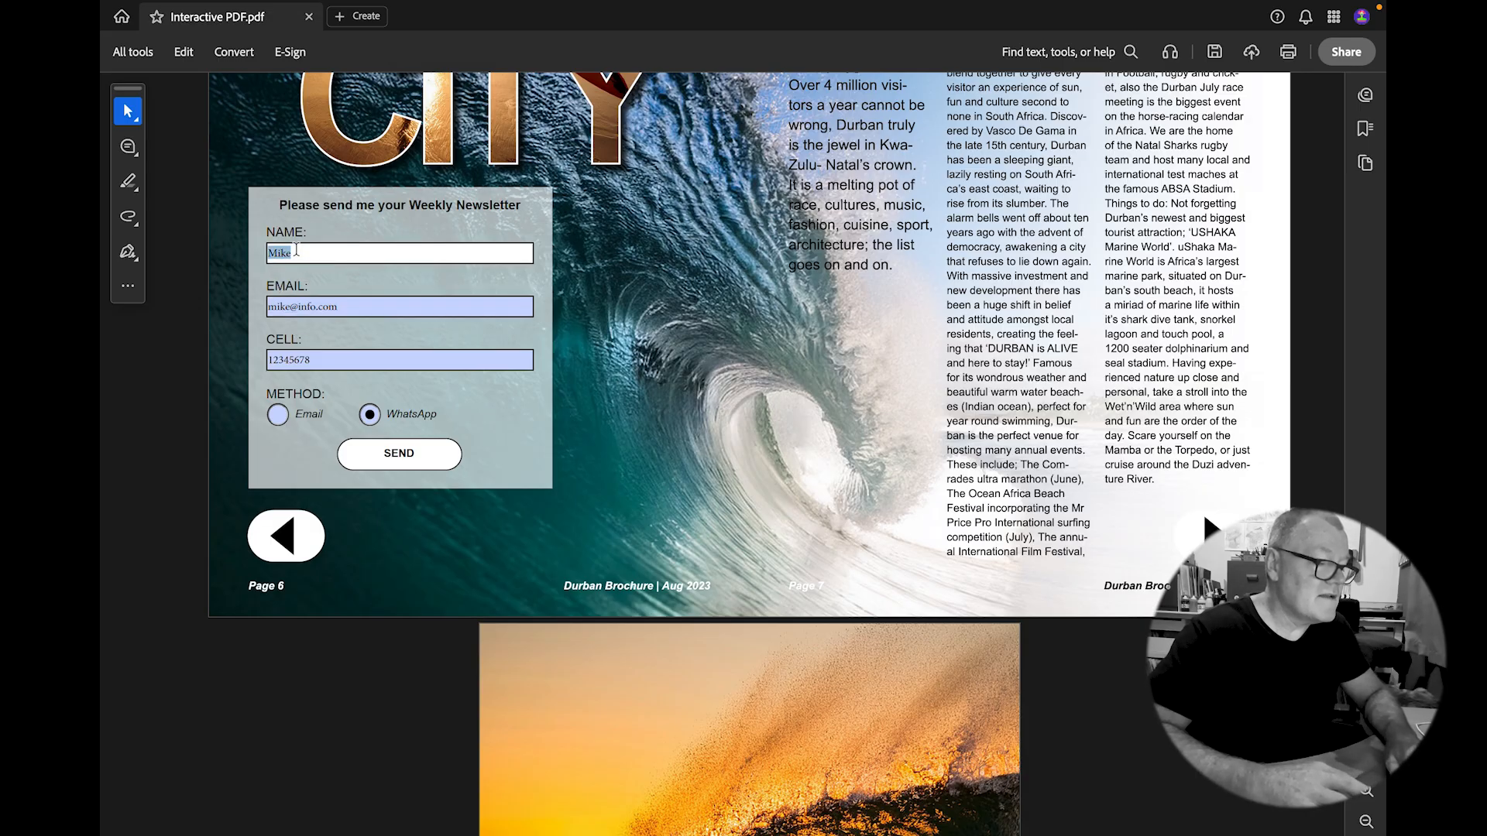
double_click(322, 308)
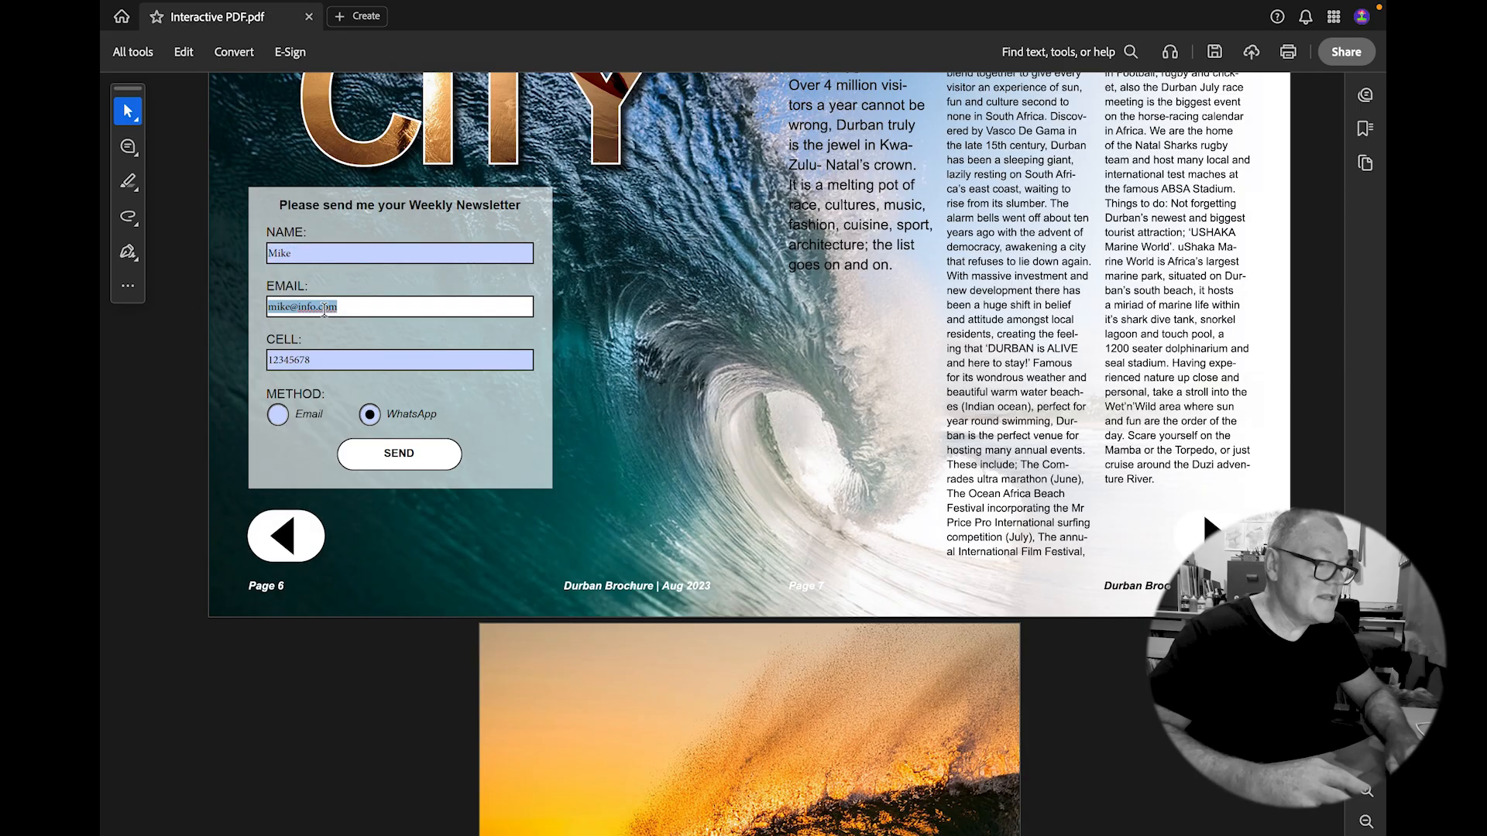
double_click(317, 359)
left_click(370, 416)
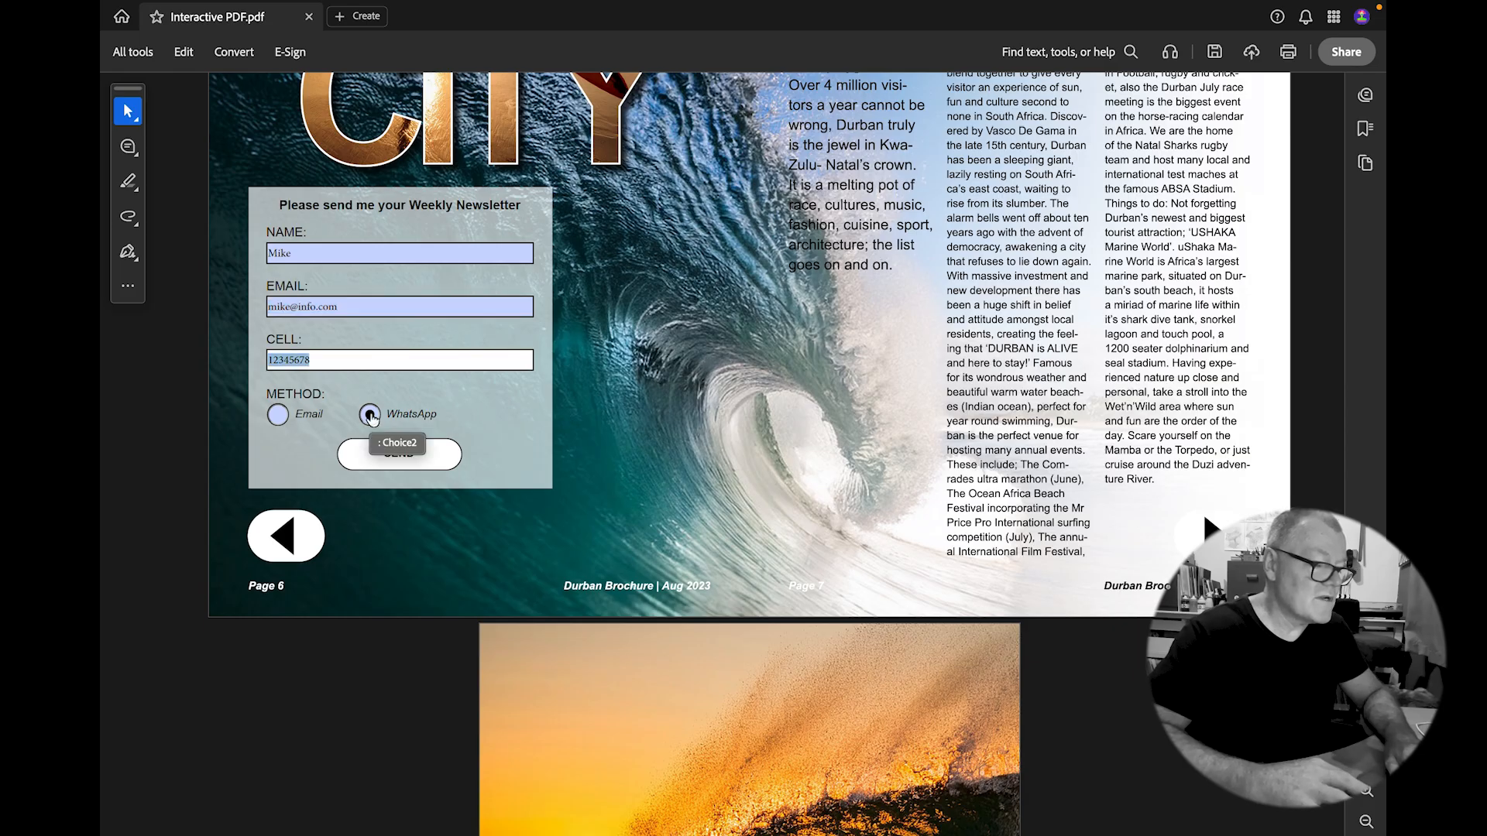
left_click(393, 455)
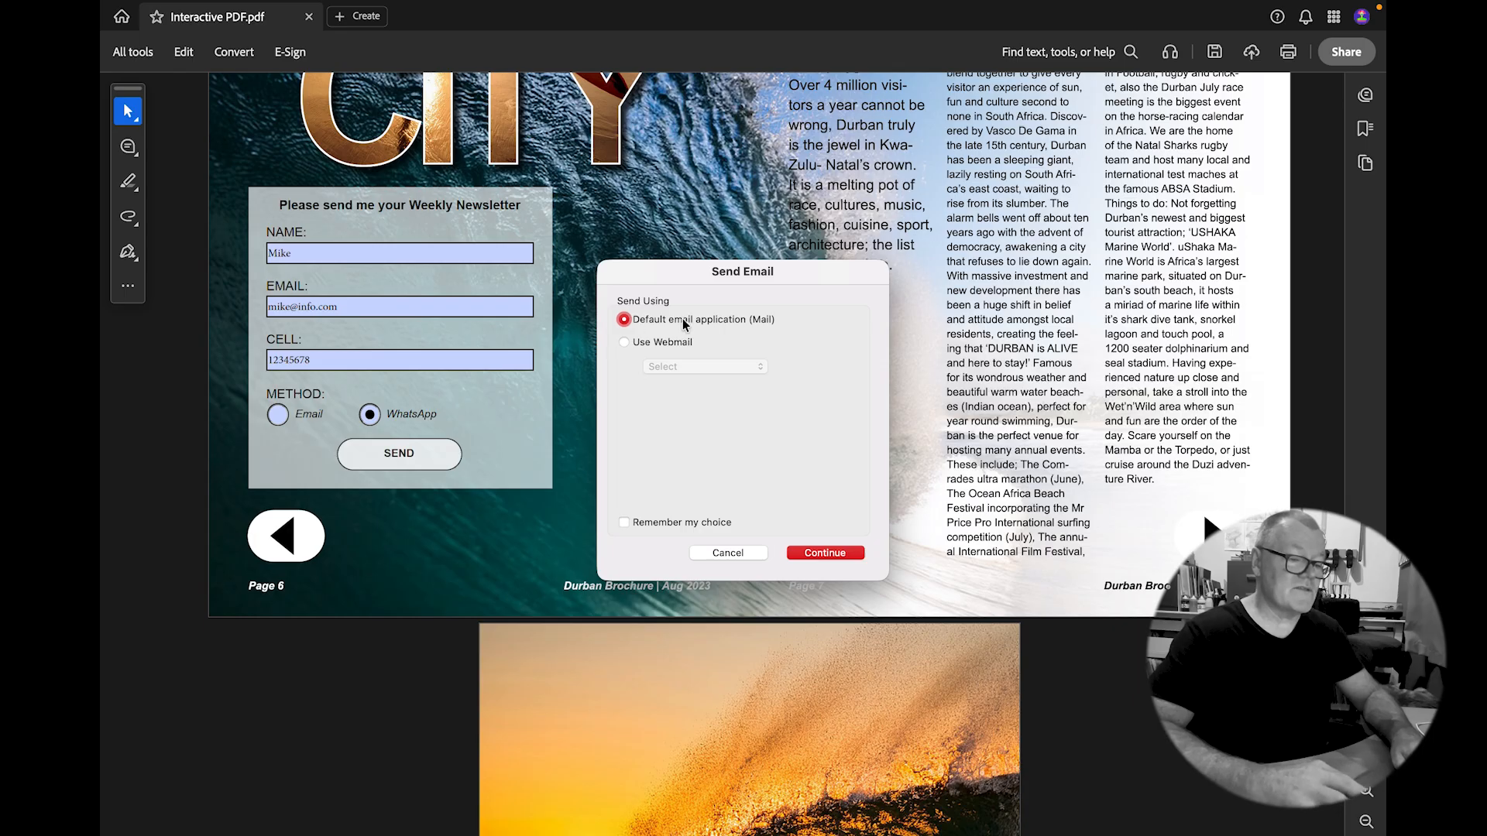
Continue to Mail, review the 'Form Returned: Interactive PDF.pdf' message, discard it, and scroll the PDF back up.
left_click(818, 553)
mouse_move(817, 356)
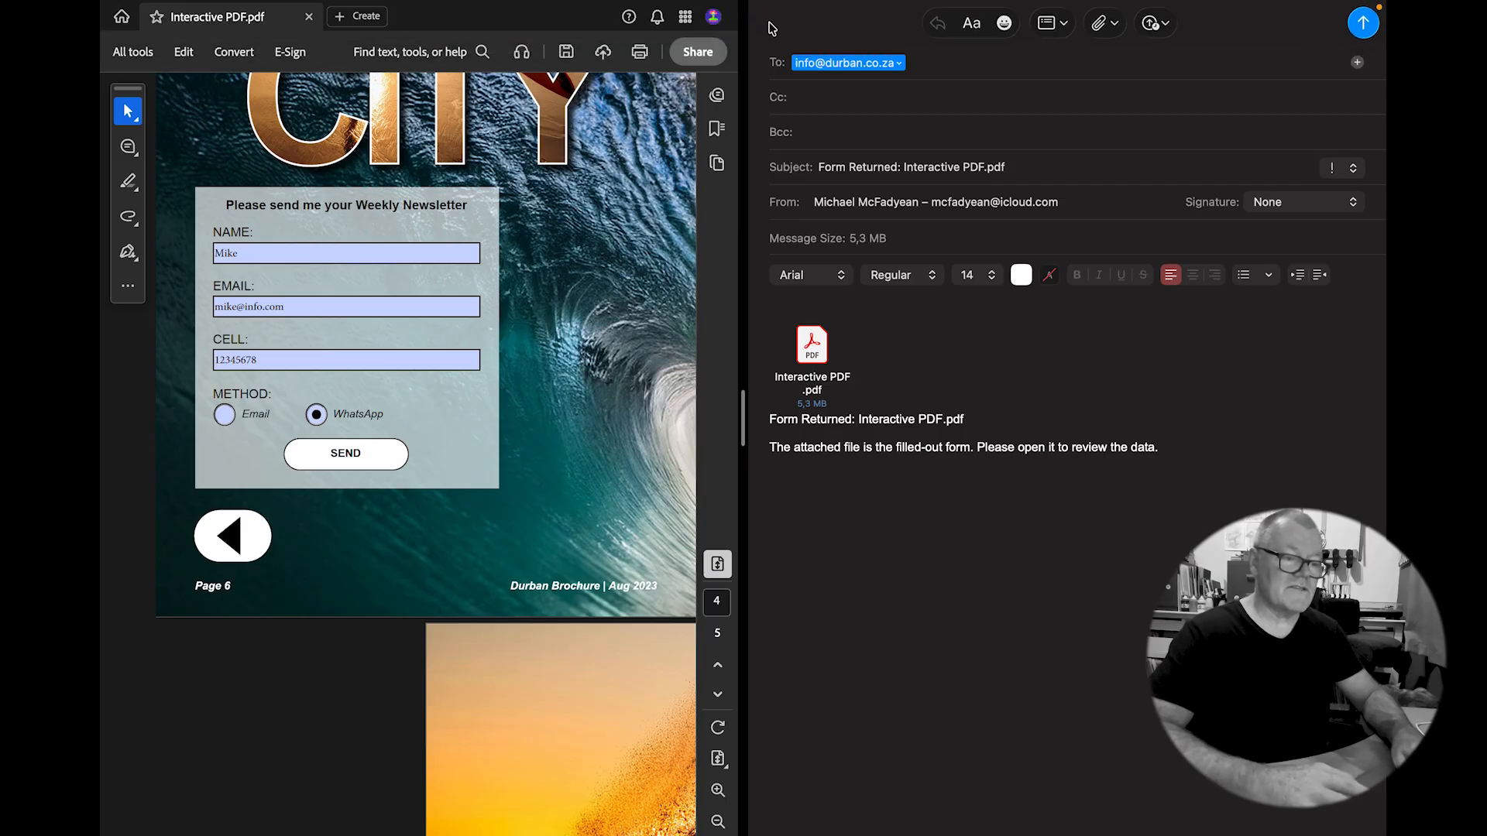
mouse_move(769, 7)
left_click(771, 52)
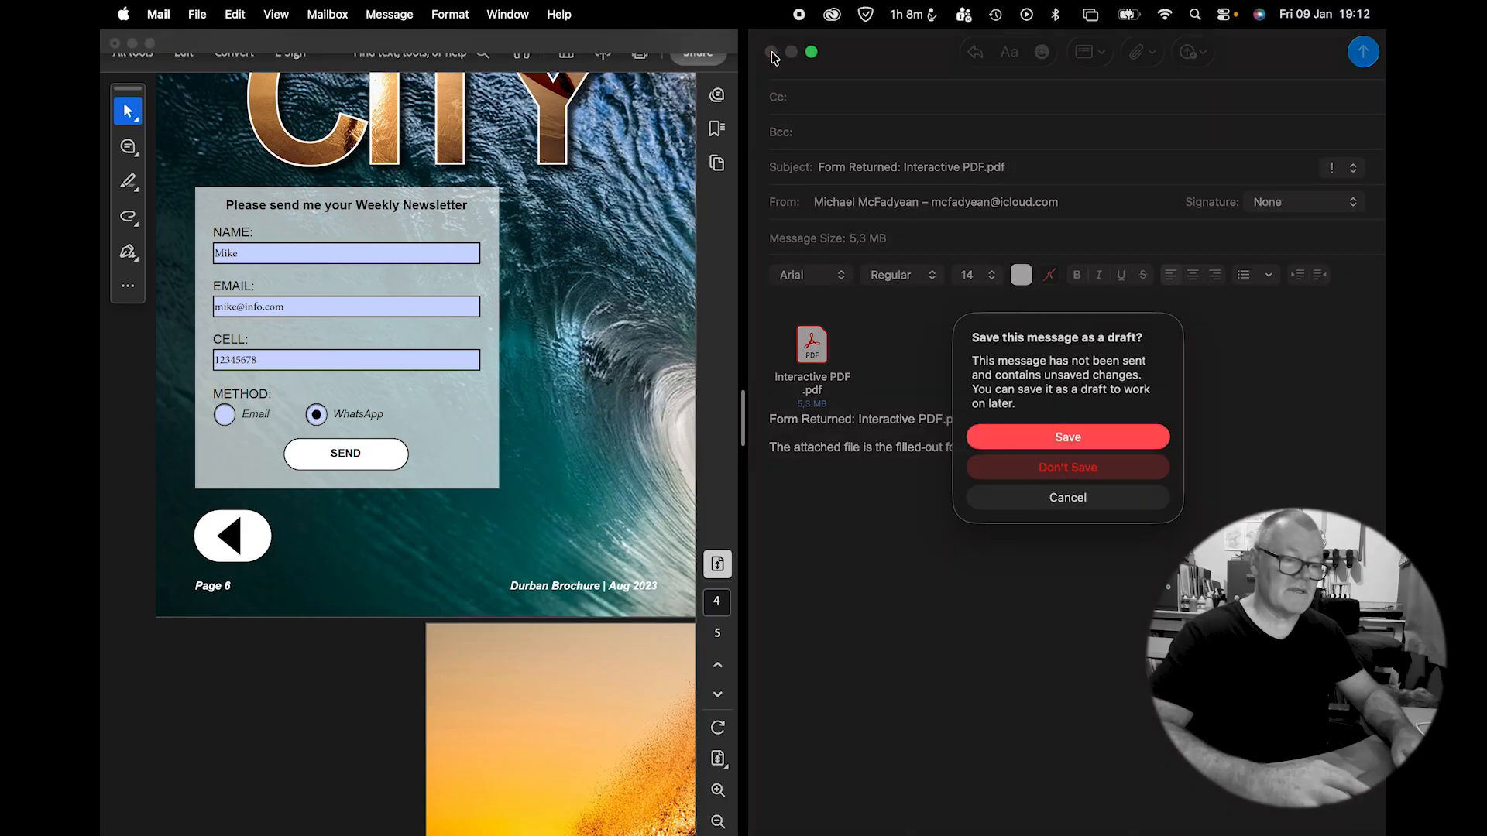
left_click(1004, 469)
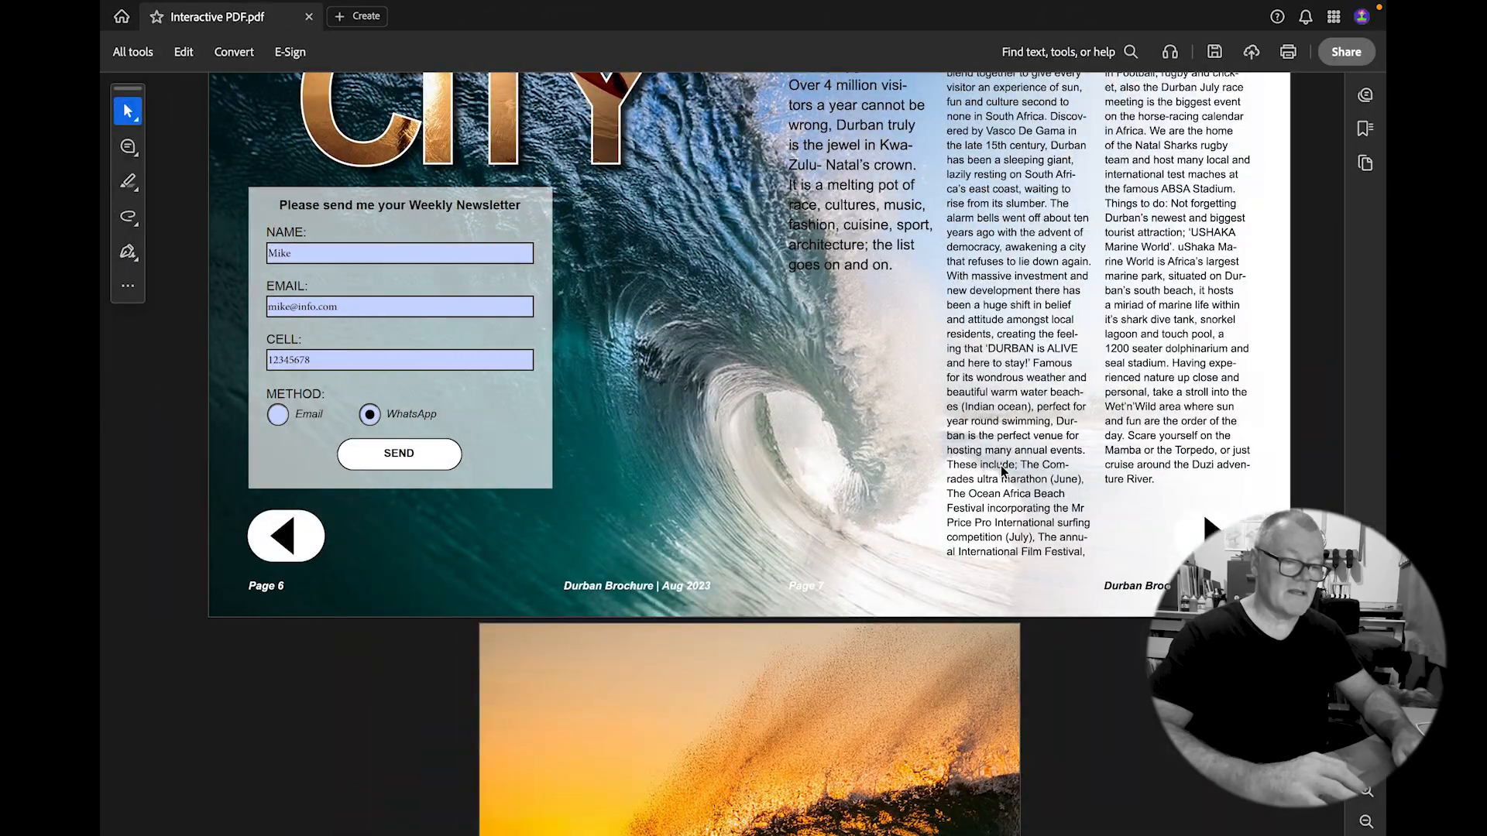
scroll(582, 349, "up", 15)
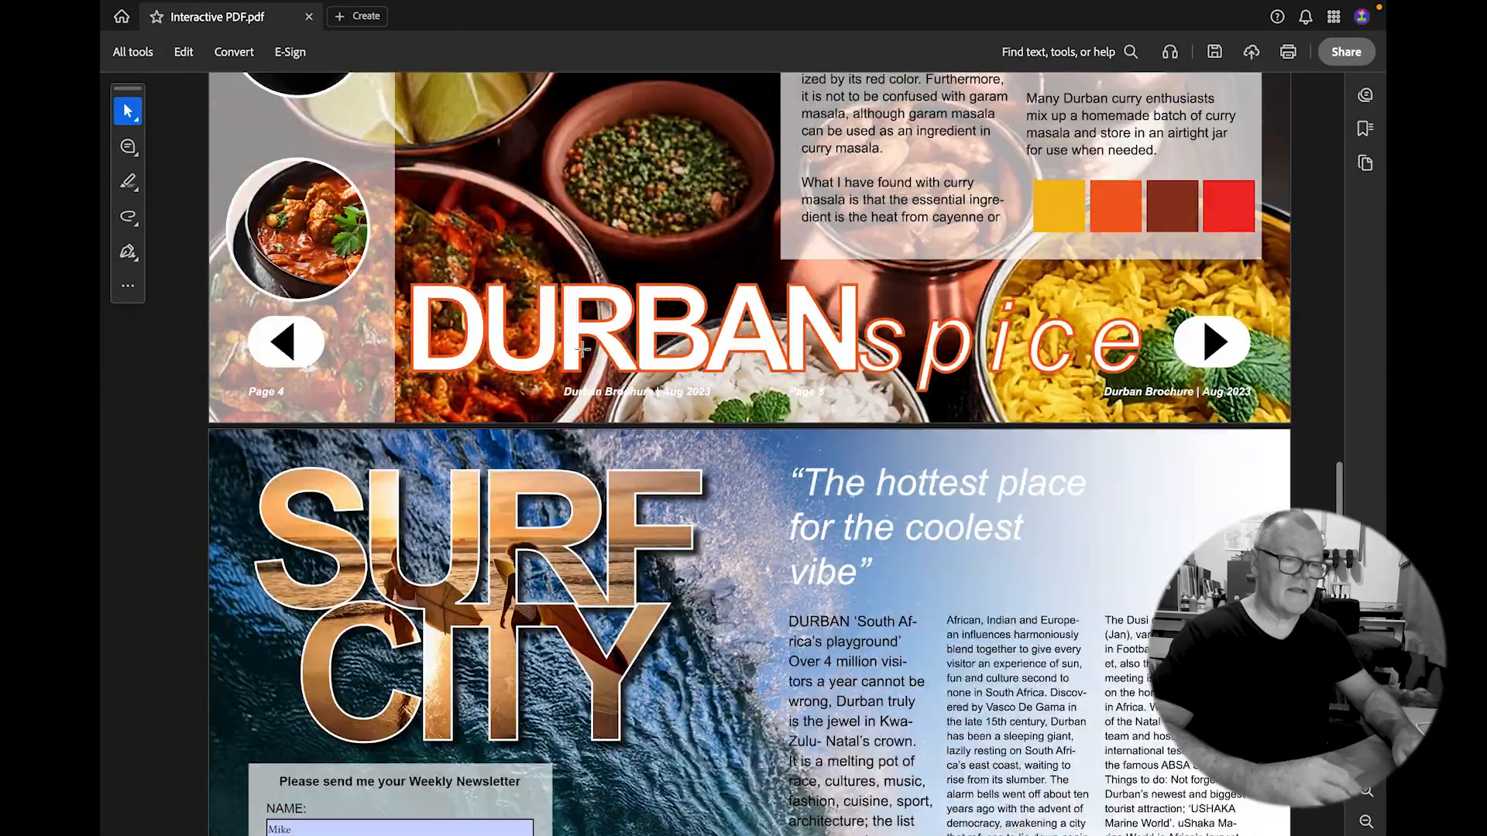
scroll(583, 349, "up", 15)
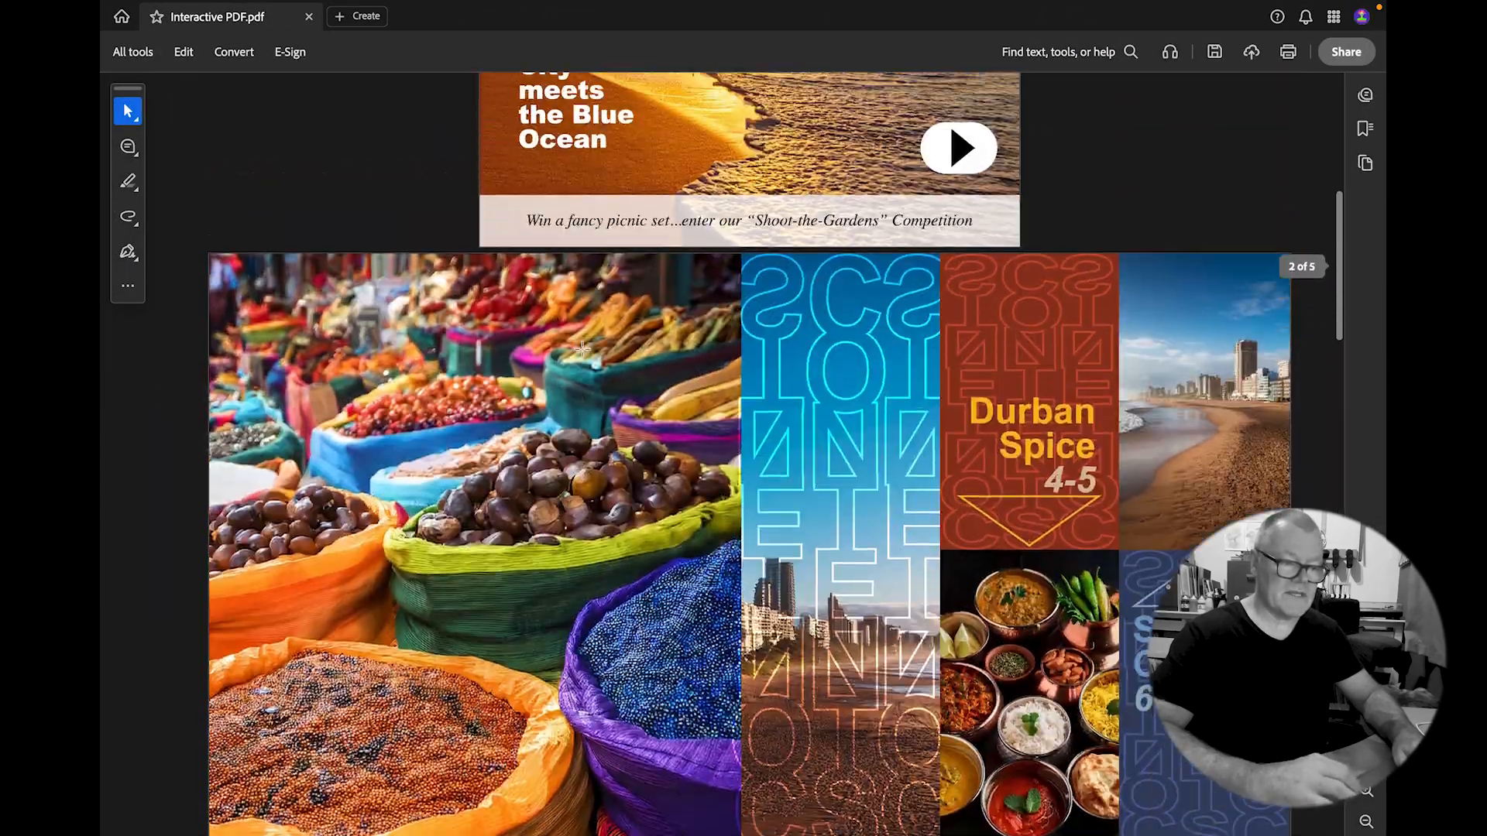